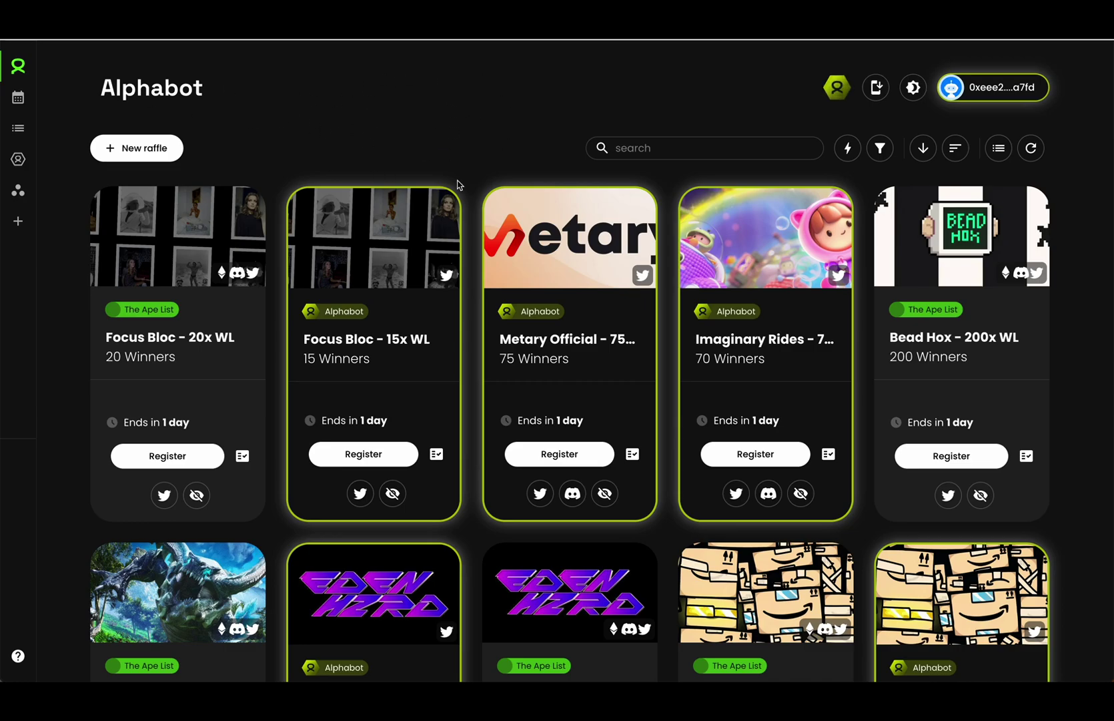
Step: Start a new raffle of the Application type, with all form fields shown
{"action": "left_click", "coordinate": [155, 158]}
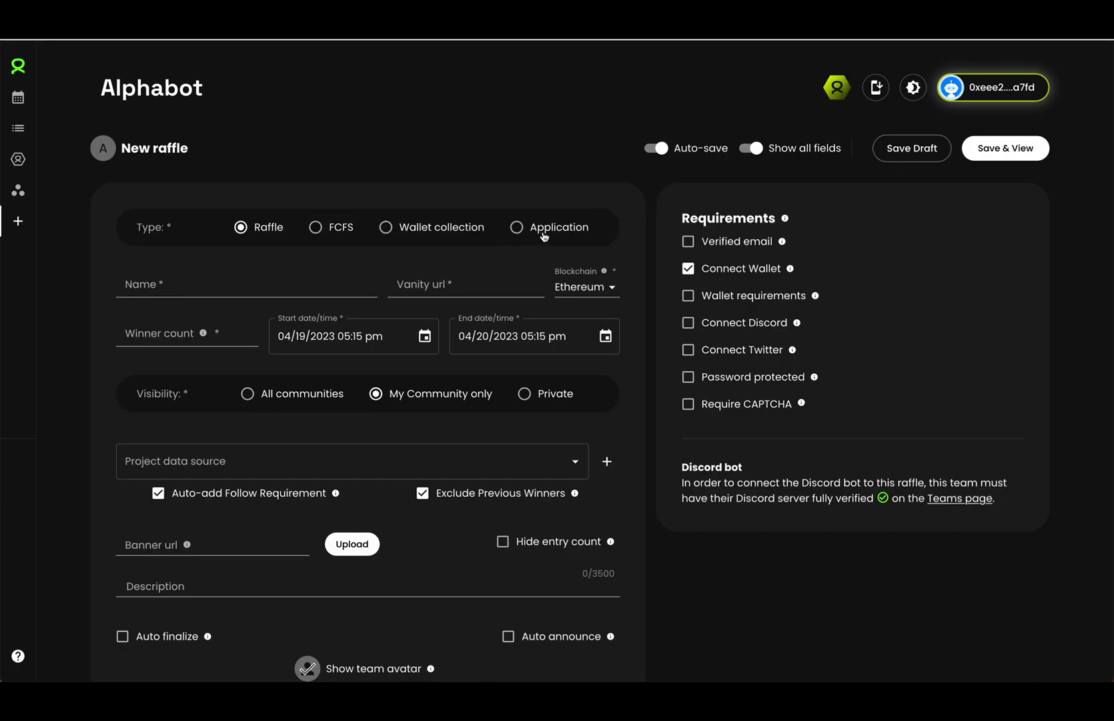
{"action": "left_click", "coordinate": [521, 228]}
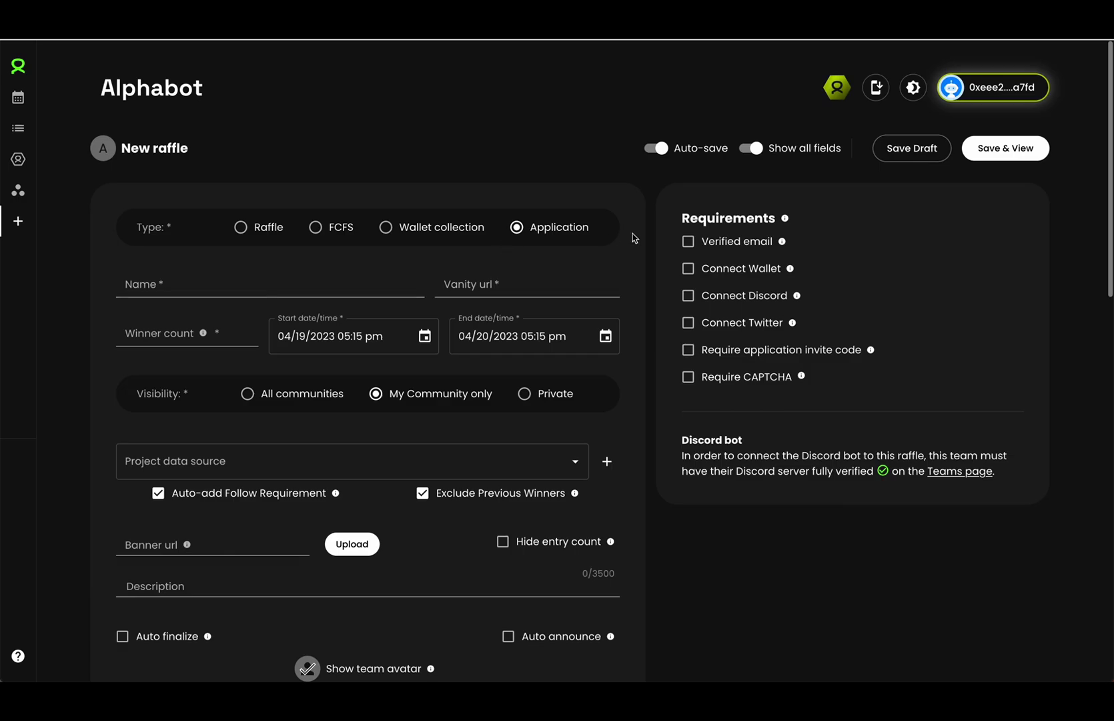
{"action": "left_click", "coordinate": [755, 148]}
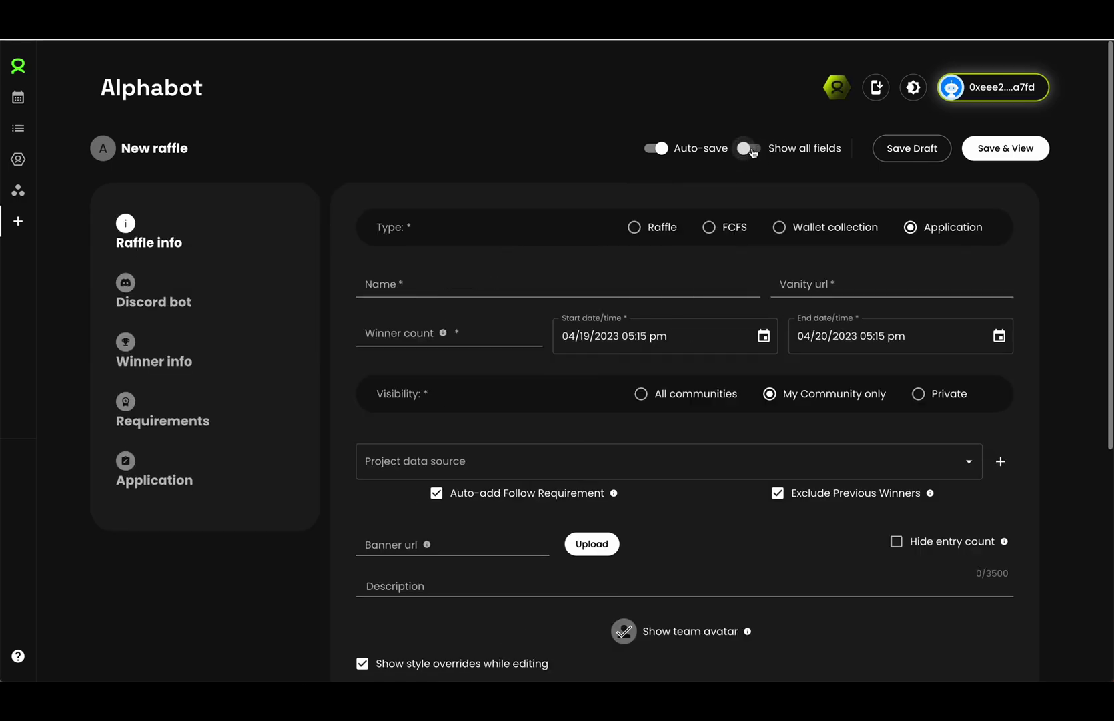
{"action": "left_click", "coordinate": [755, 148]}
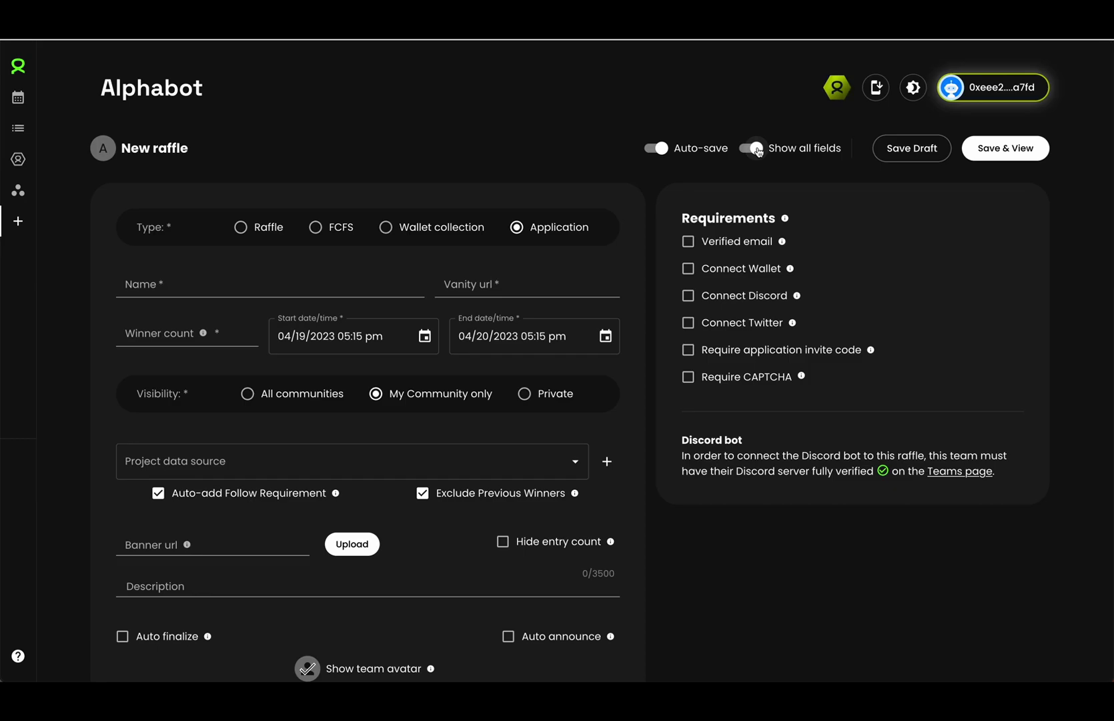
Step: Name the application 'Test Application' and set it to 5 winners
{"action": "left_click", "coordinate": [203, 287]}
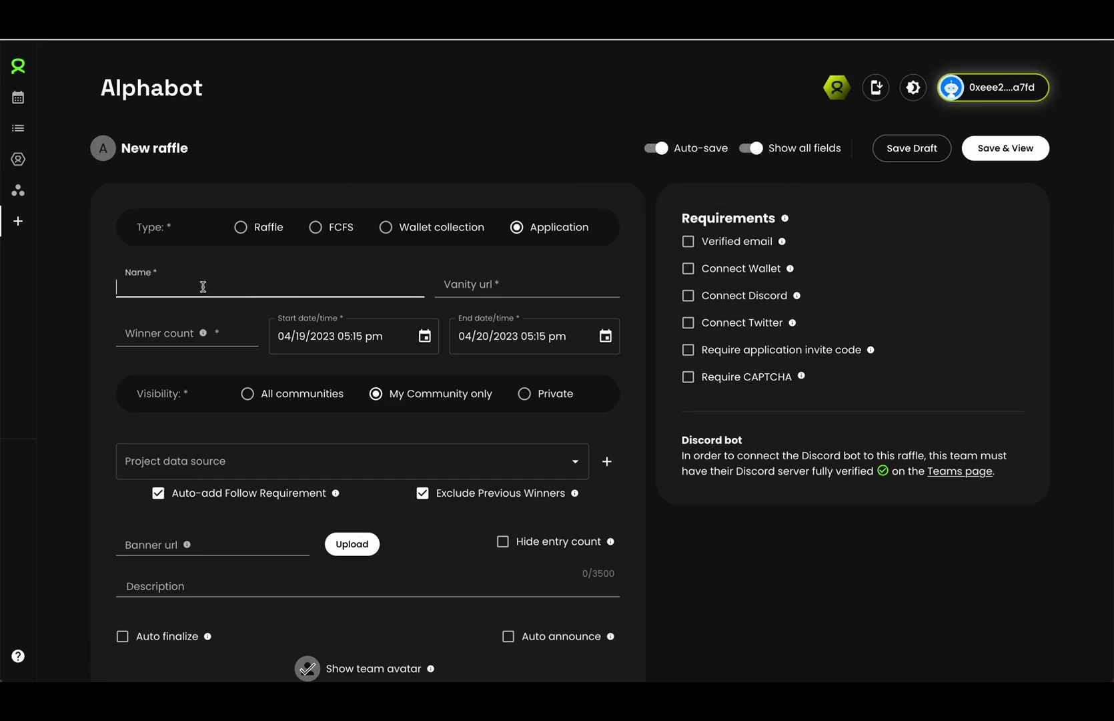
{"action": "type", "text": "Test"}
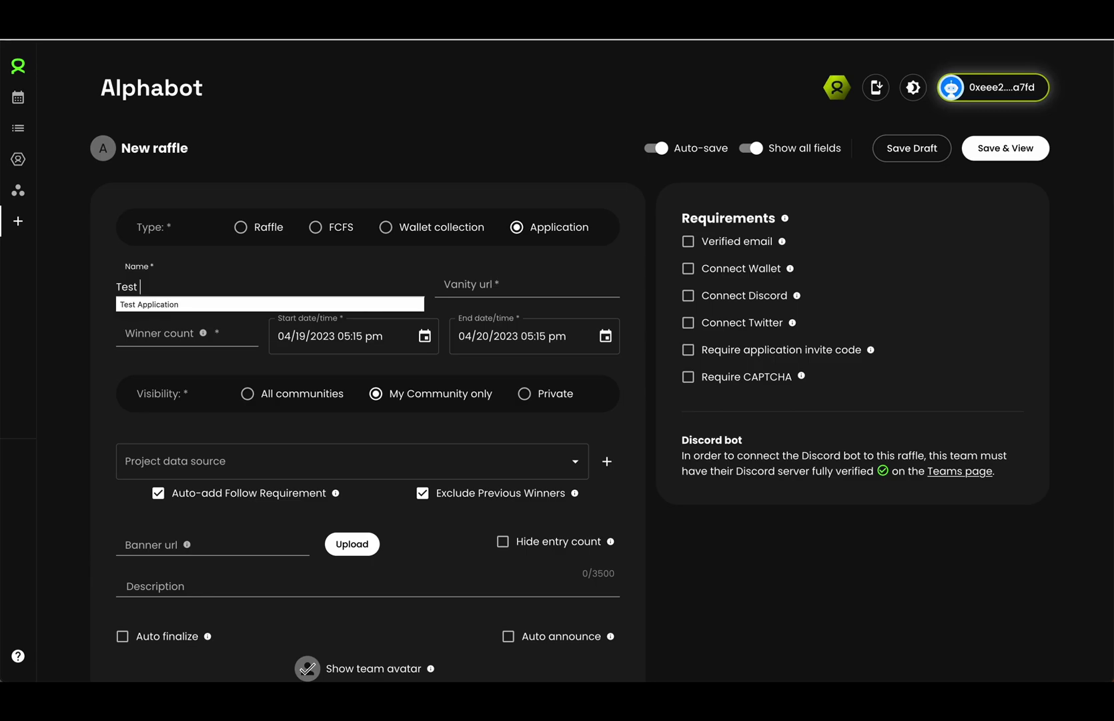
{"action": "left_click", "coordinate": [205, 304]}
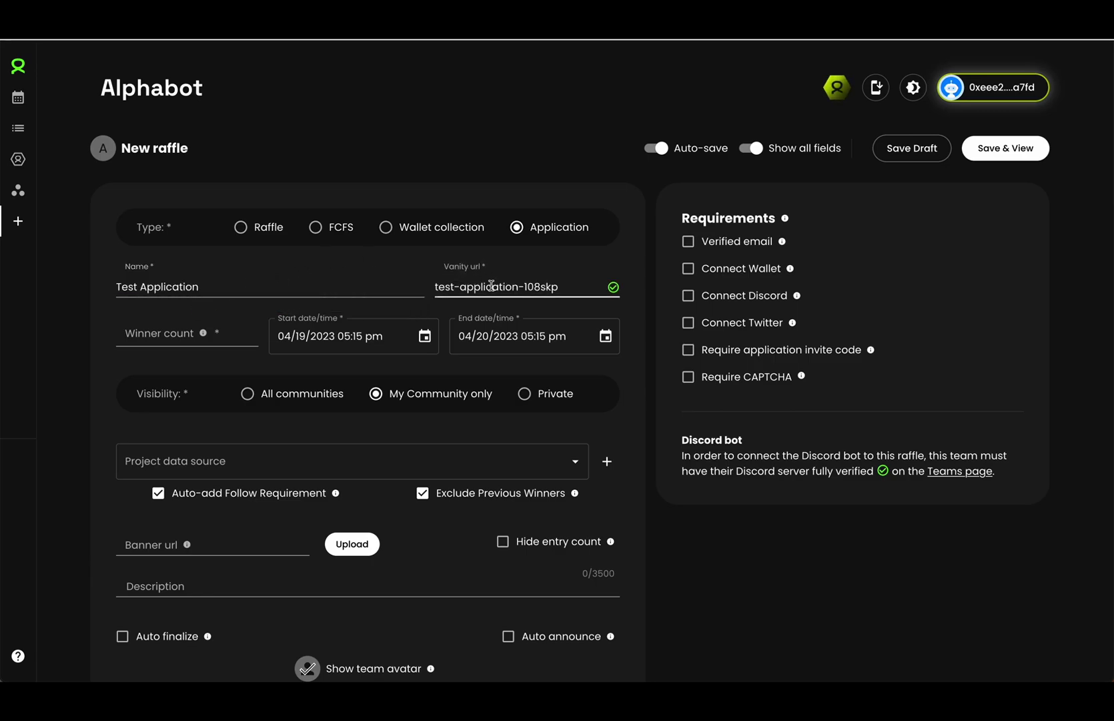
{"action": "left_click", "coordinate": [169, 337]}
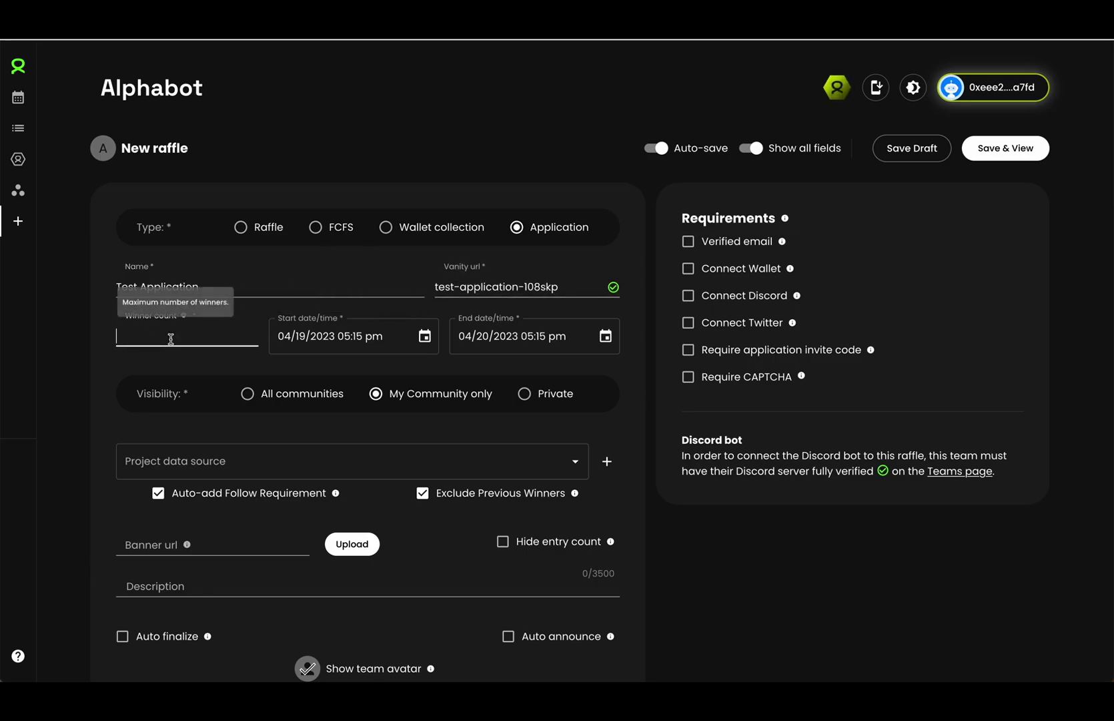
{"action": "type", "text": "5"}
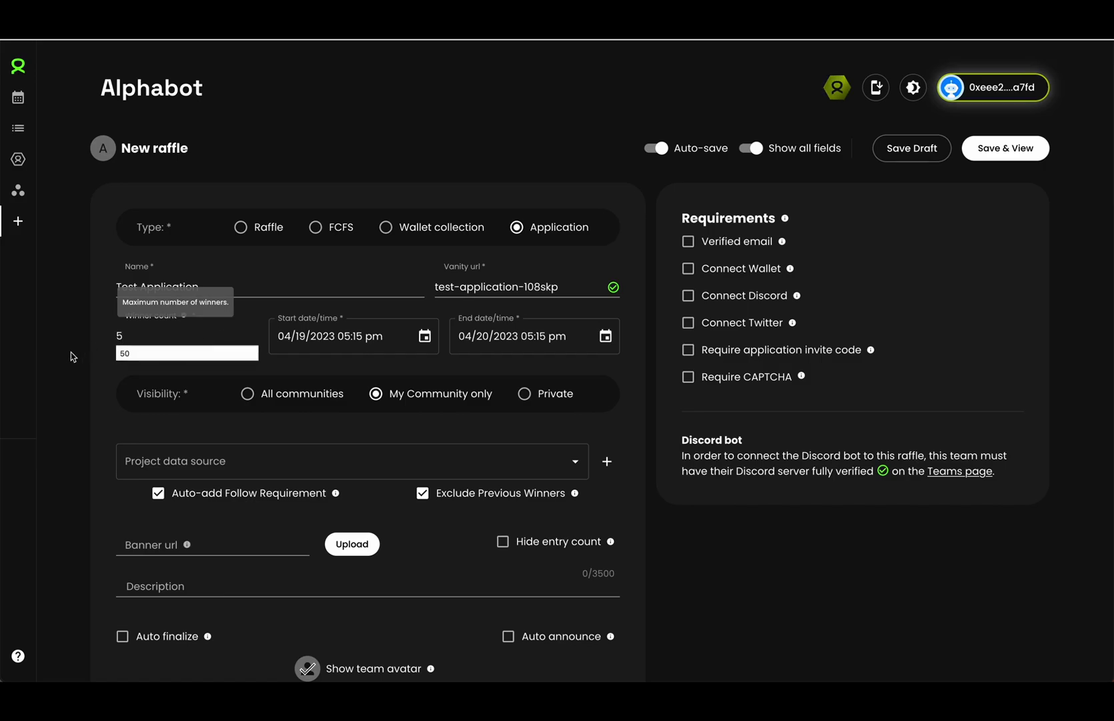
Step: Set the end date to April 27, 2023 at 5:00 pm
{"action": "left_click", "coordinate": [605, 336]}
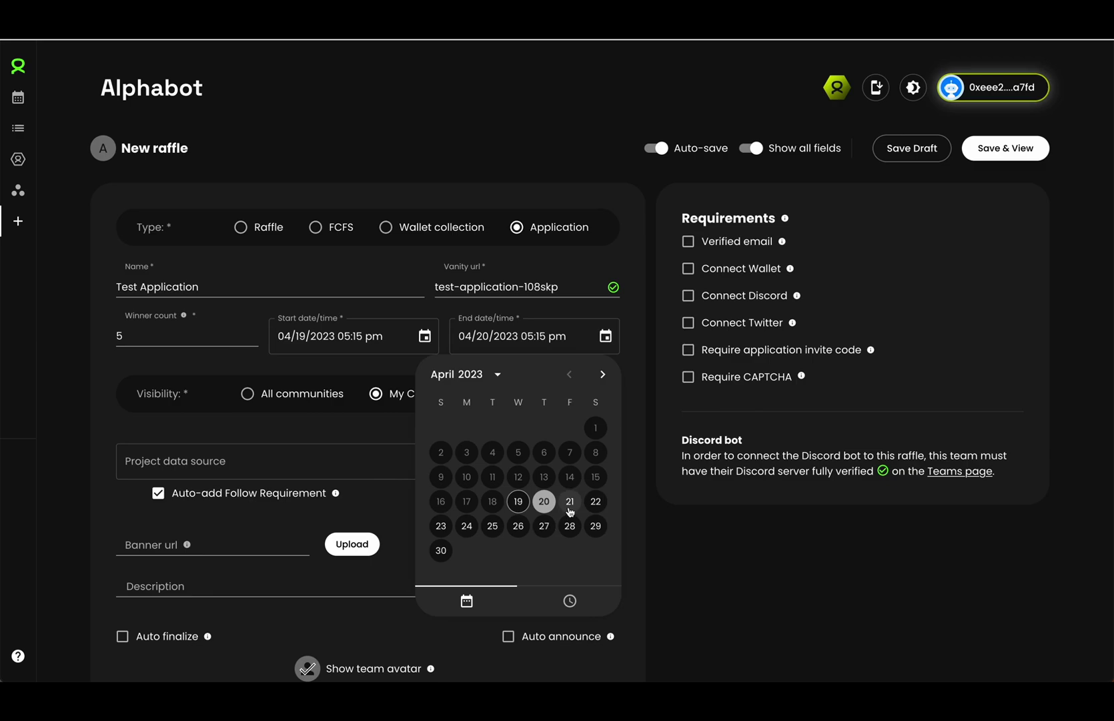
{"action": "left_click", "coordinate": [545, 528]}
{"action": "left_click", "coordinate": [547, 486]}
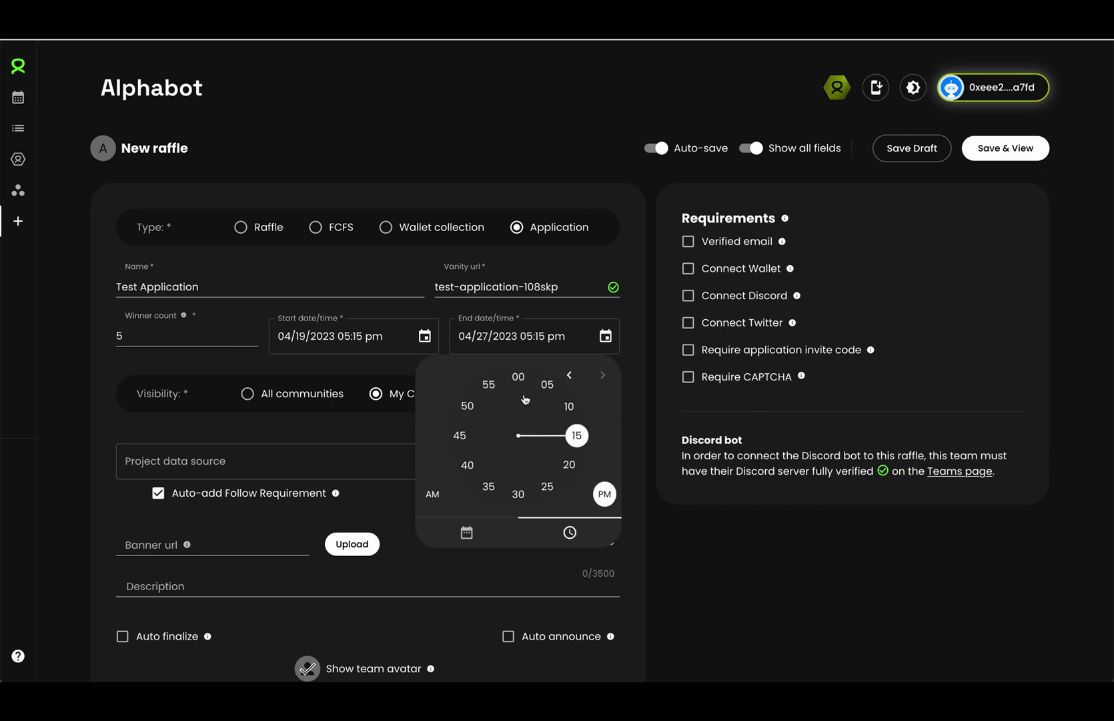
{"action": "left_click", "coordinate": [519, 378]}
Step: Set the application's visibility to Private
{"action": "scroll", "coordinate": [639, 386], "scroll_direction": "down", "scroll_amount": 1}
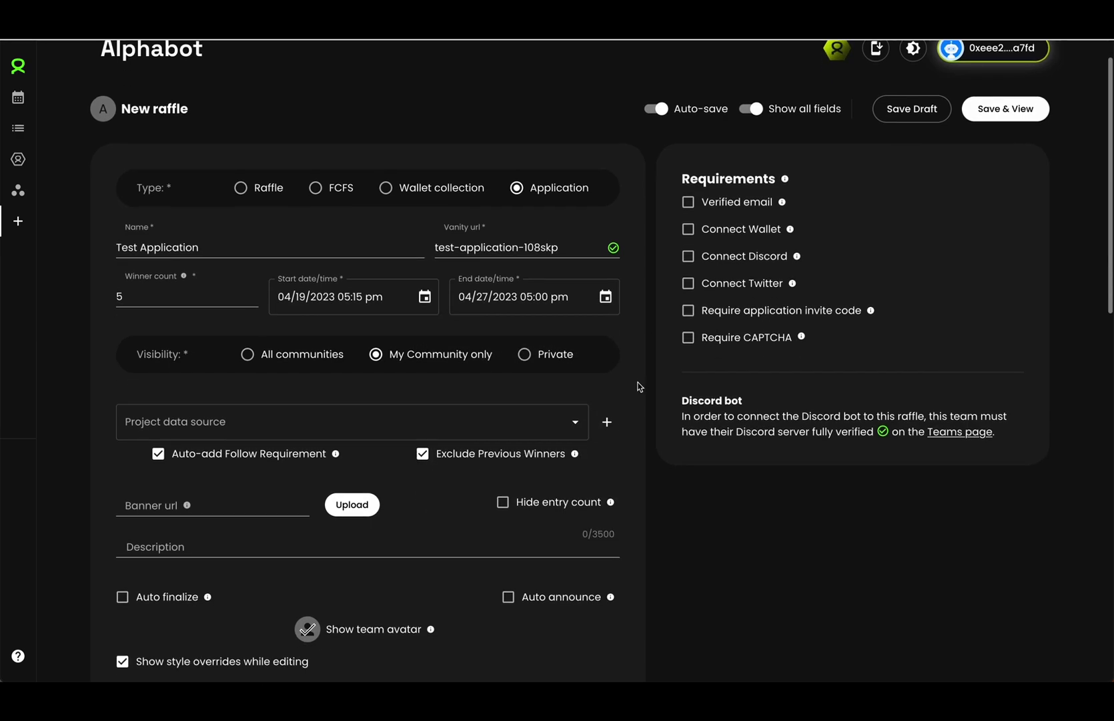
{"action": "mouse_move", "coordinate": [287, 347]}
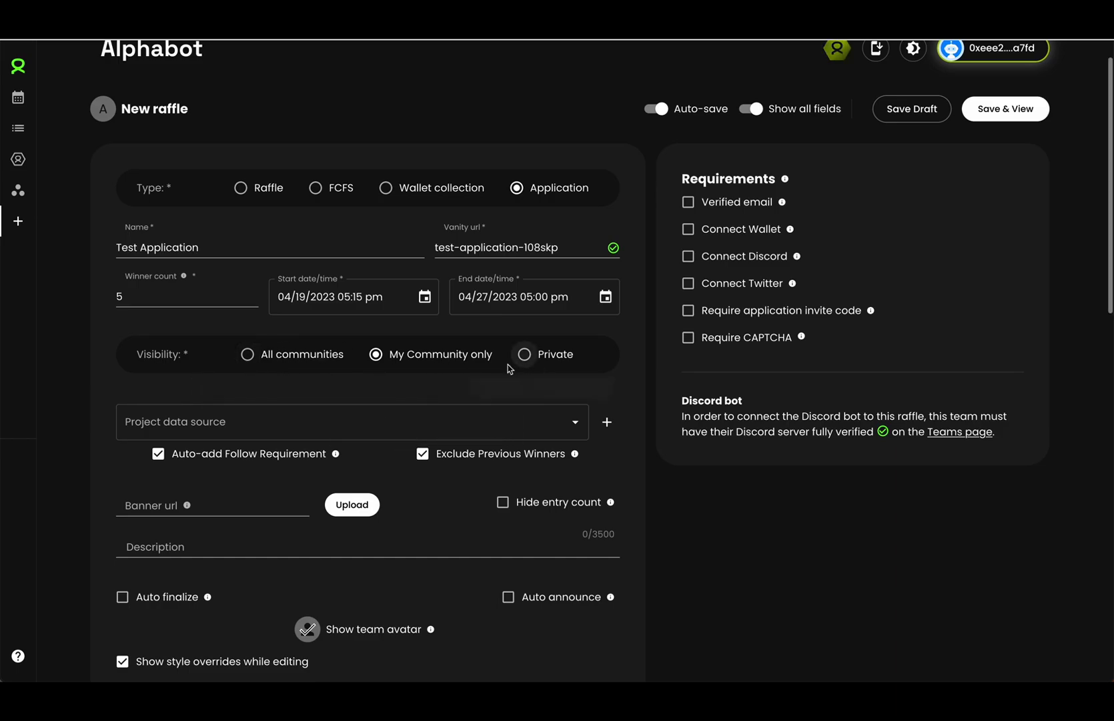
{"action": "mouse_move", "coordinate": [473, 370]}
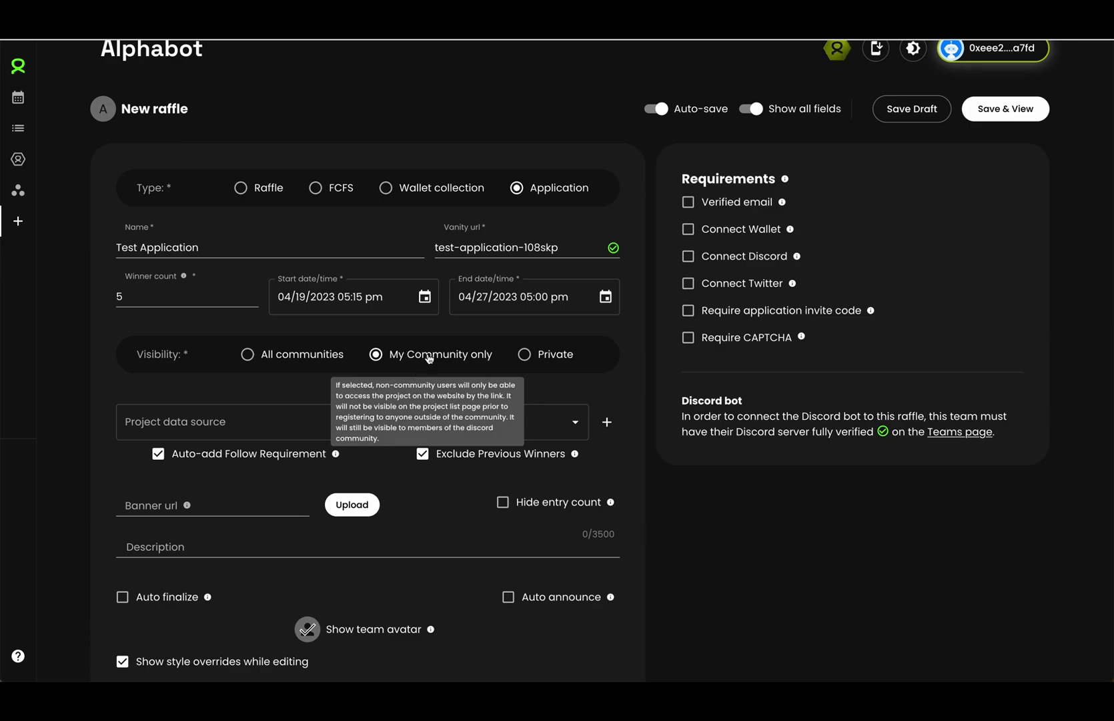
{"action": "scroll", "coordinate": [407, 366], "scroll_direction": "down", "scroll_amount": 1}
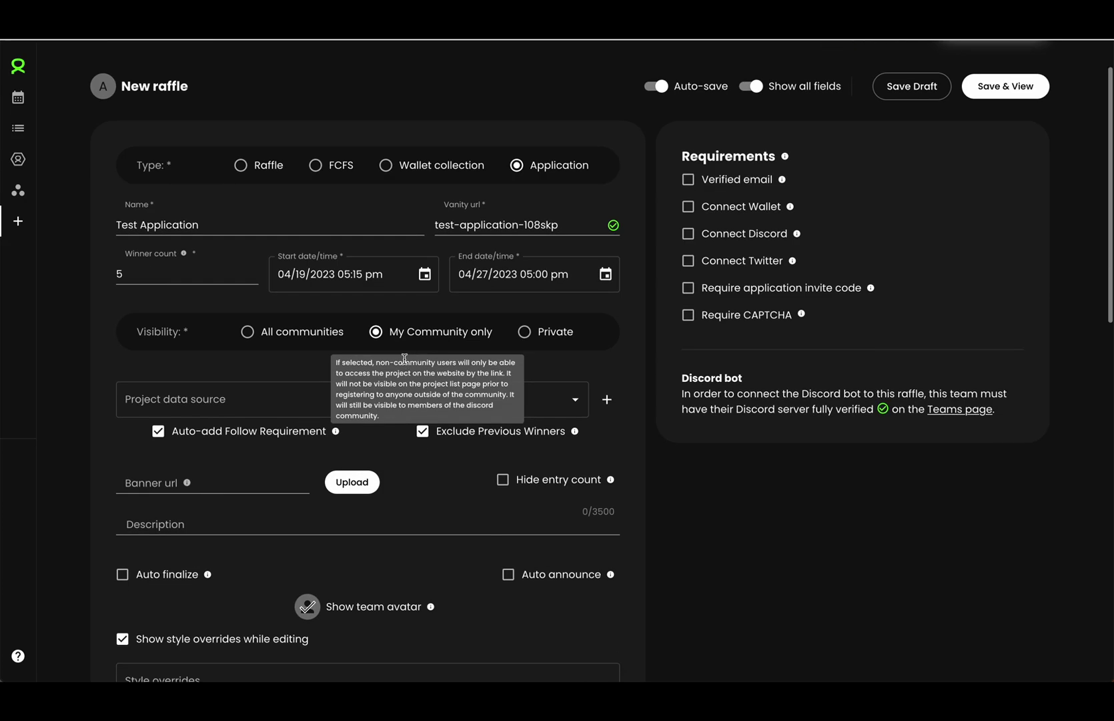
{"action": "left_click", "coordinate": [541, 338]}
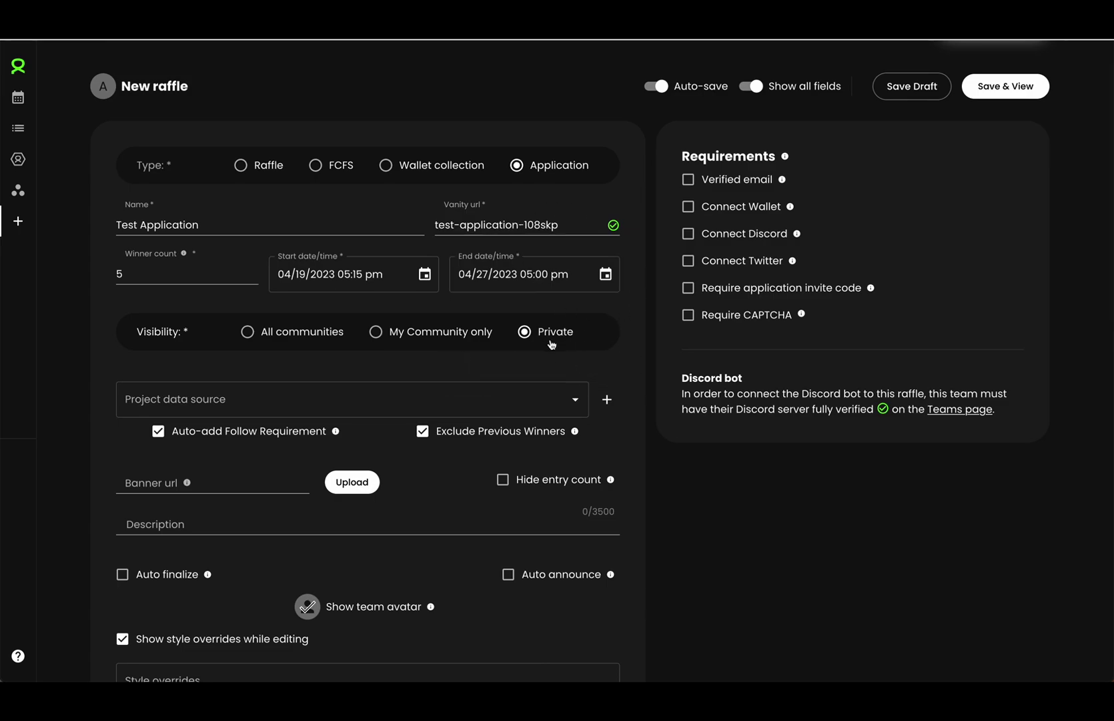
{"action": "left_click", "coordinate": [305, 338]}
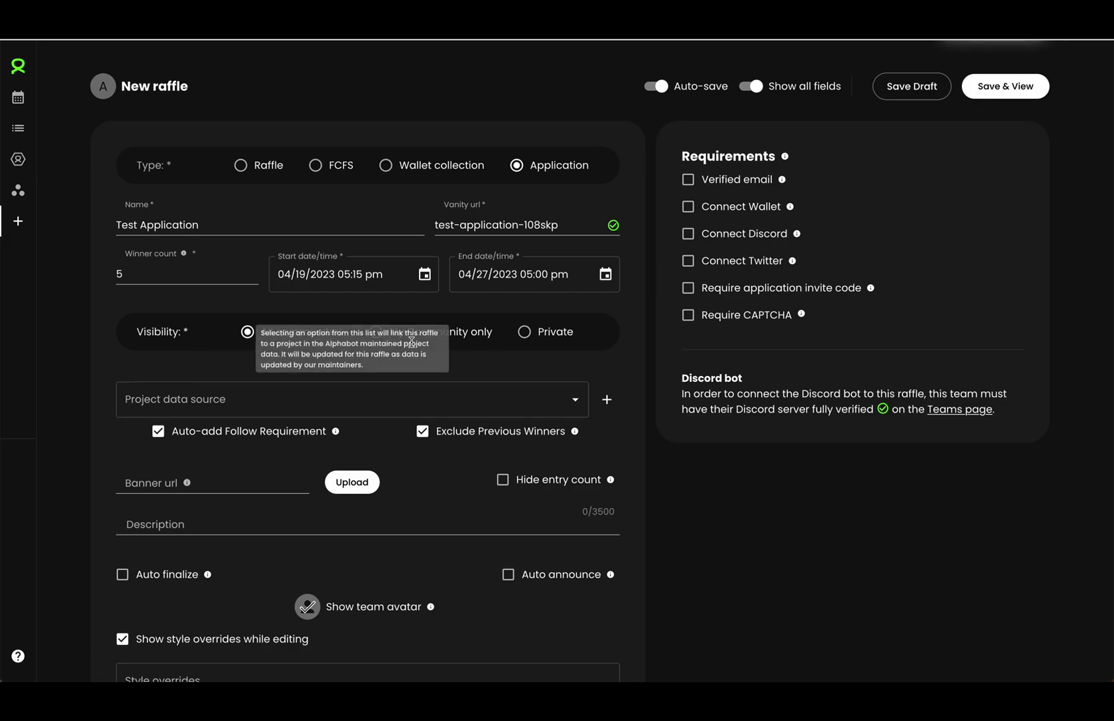
{"action": "left_click", "coordinate": [570, 324]}
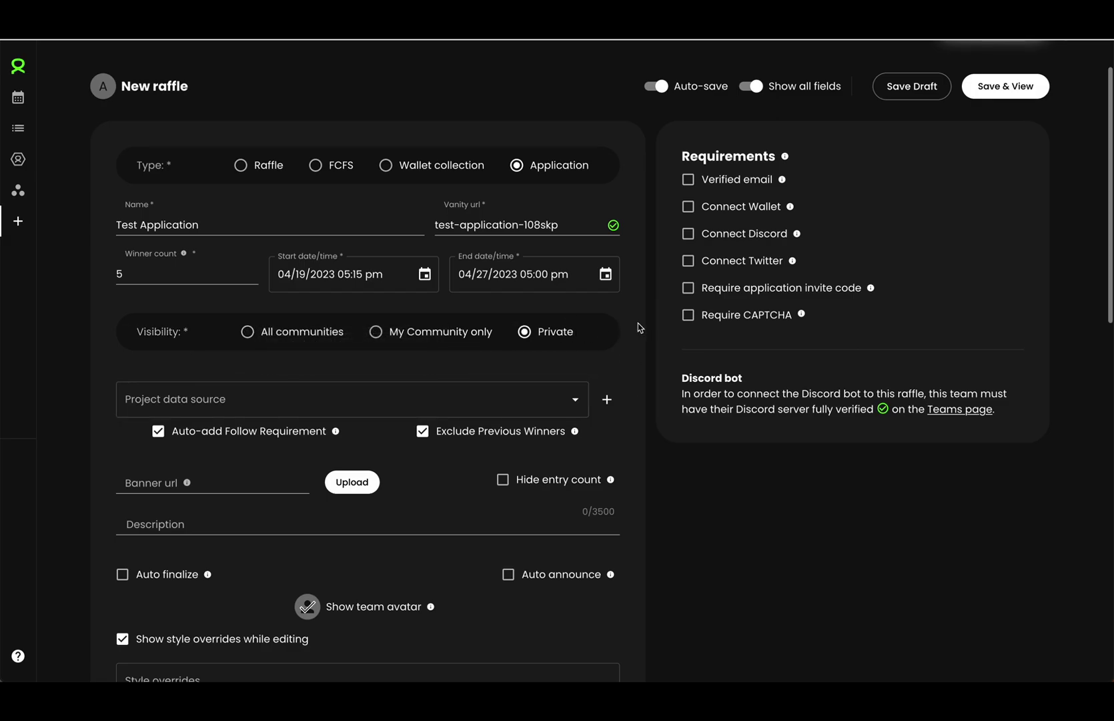
{"action": "scroll", "coordinate": [638, 323], "scroll_direction": "down", "scroll_amount": 1}
{"action": "left_click", "coordinate": [463, 319]}
Step: Link the application to the Alphabot project data source
{"action": "type", "text": "alphabot"}
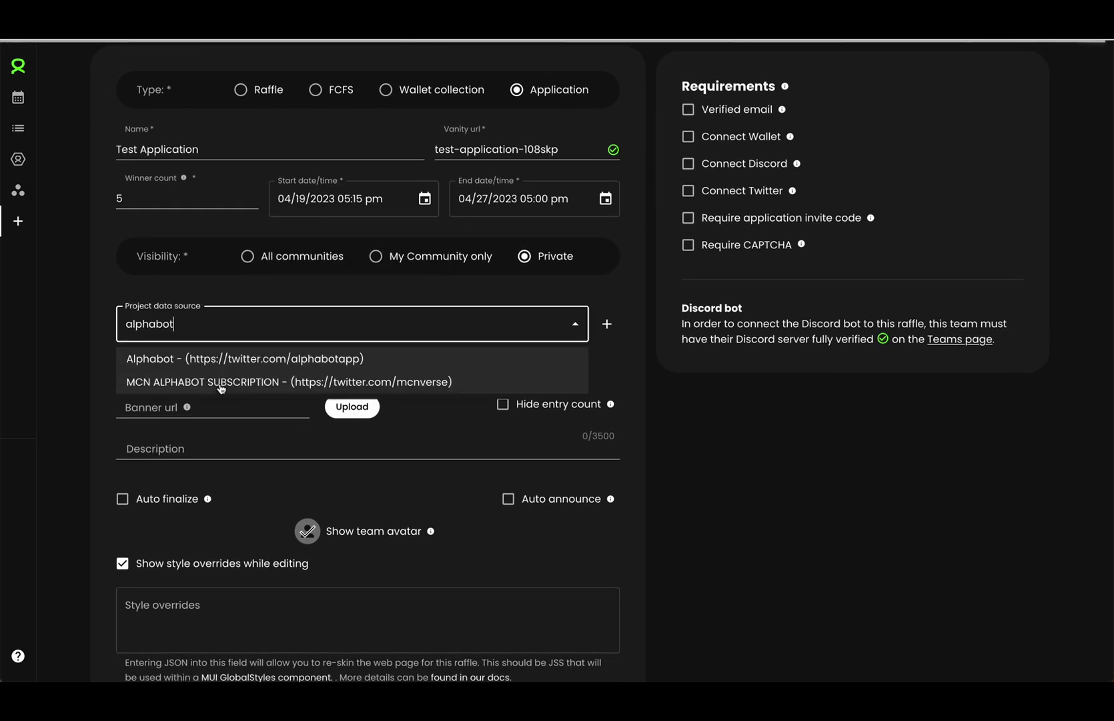
{"action": "left_click", "coordinate": [230, 355]}
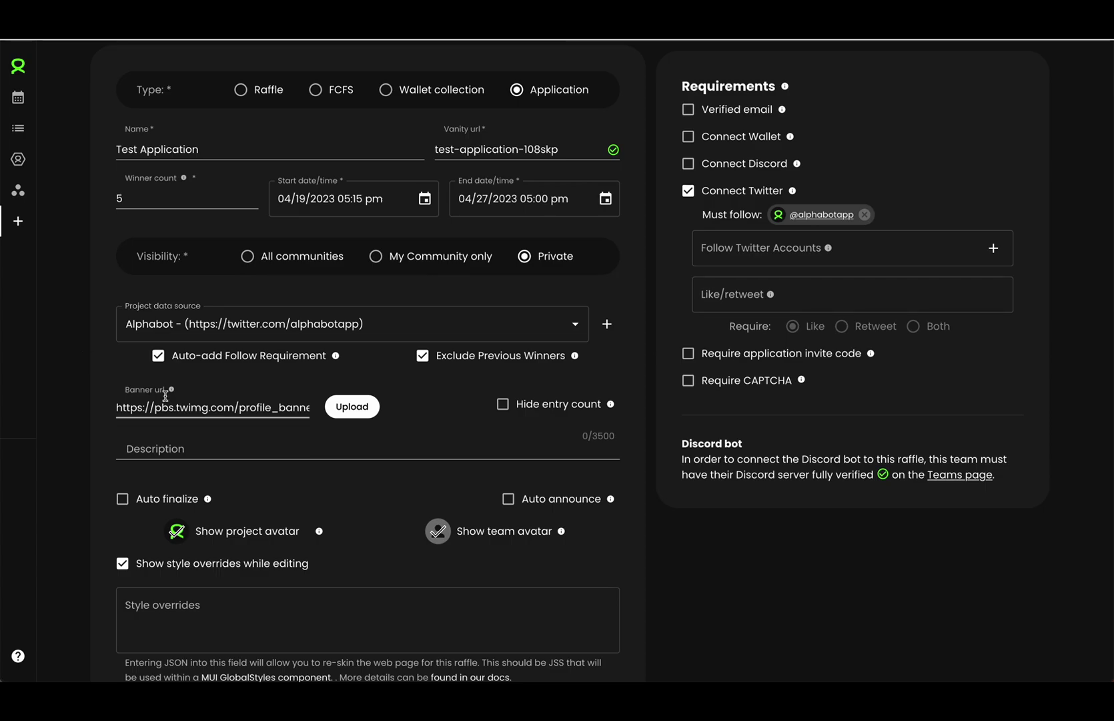
{"action": "scroll", "coordinate": [306, 320], "scroll_direction": "down", "scroll_amount": 3}
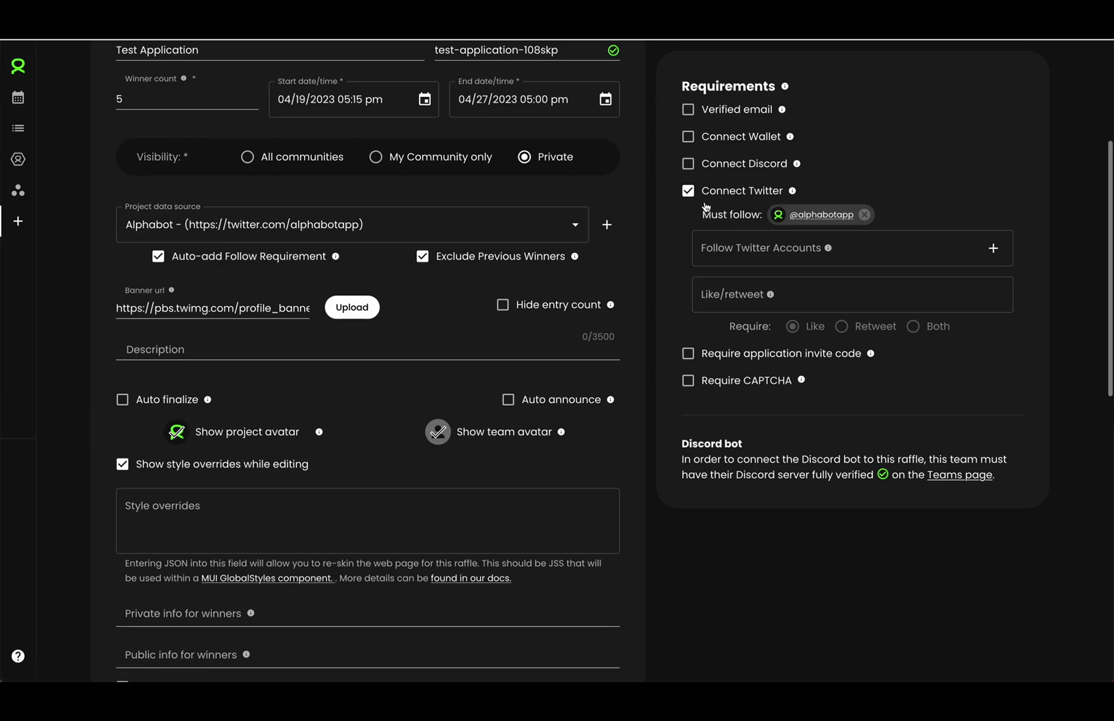
Step: Turn off the auto-added follow requirement and Connect Twitter, keeping the entry count shown
{"action": "left_click", "coordinate": [201, 258]}
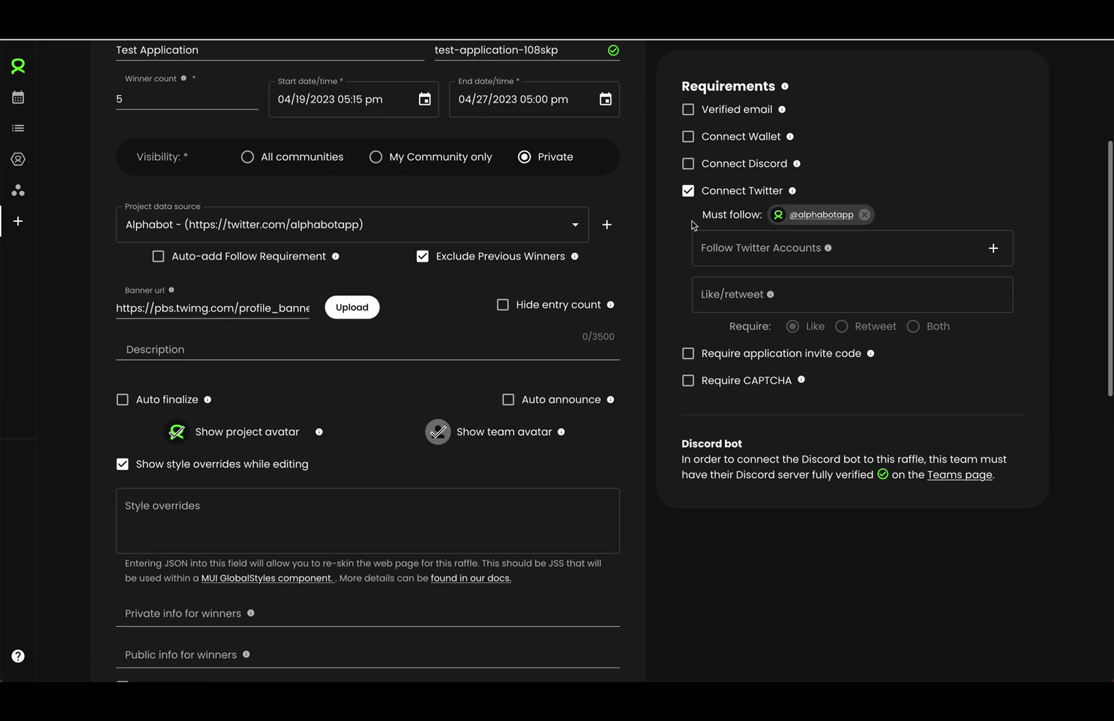
{"action": "left_click", "coordinate": [736, 191]}
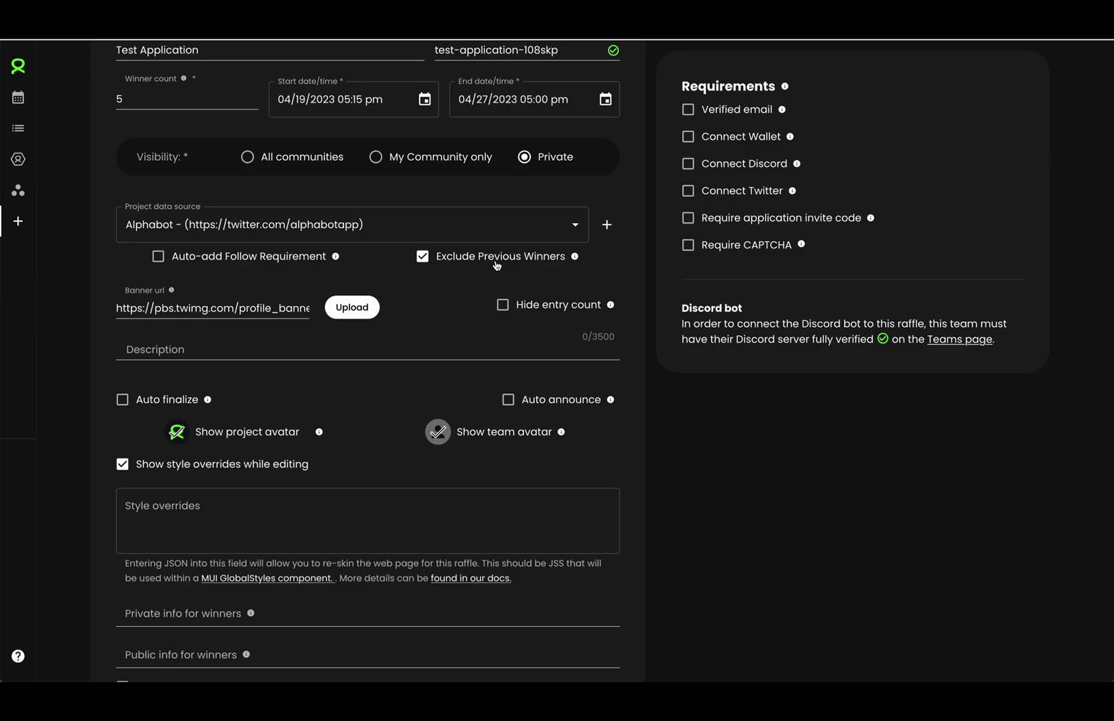
{"action": "left_click", "coordinate": [527, 311]}
{"action": "left_click", "coordinate": [558, 312]}
Step: Leave the description empty and hide the team avatar
{"action": "left_click", "coordinate": [426, 350]}
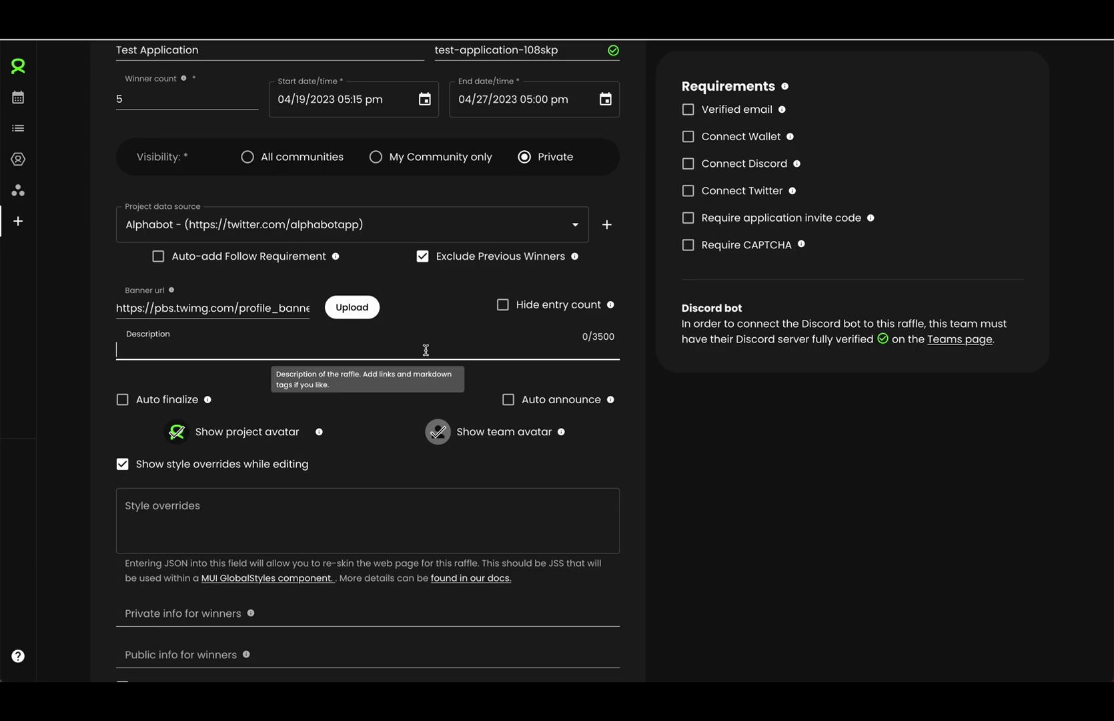
{"action": "left_click", "coordinate": [105, 427]}
{"action": "scroll", "coordinate": [108, 413], "scroll_direction": "down", "scroll_amount": 1}
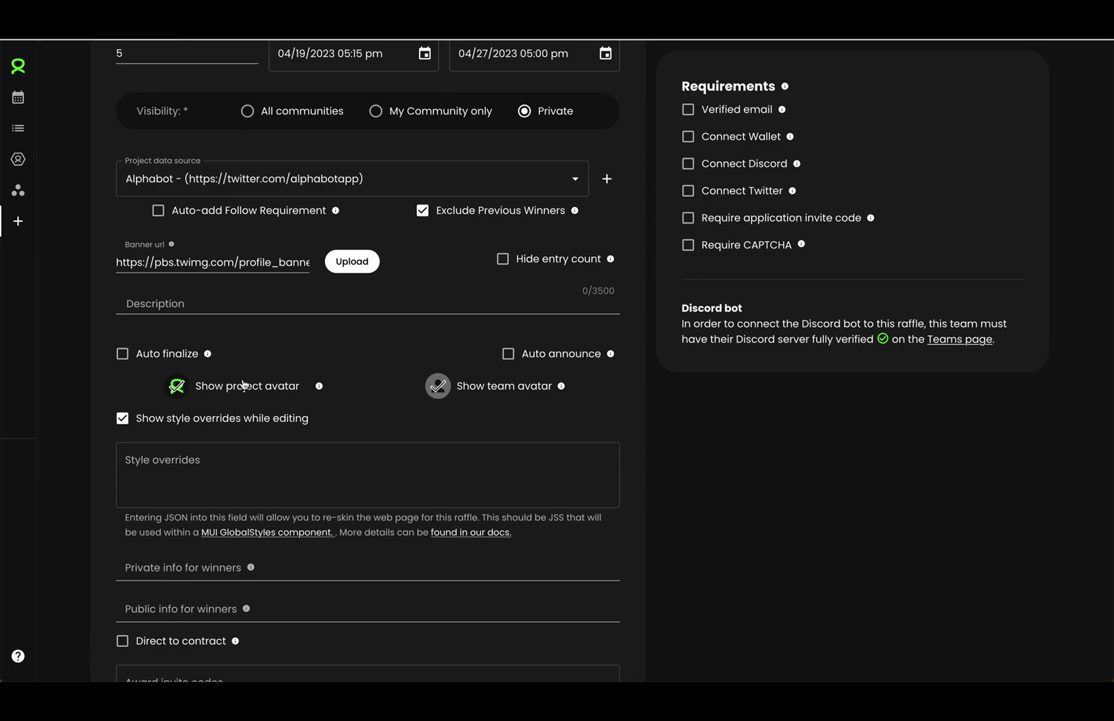
{"action": "scroll", "coordinate": [244, 385], "scroll_direction": "down", "scroll_amount": 1}
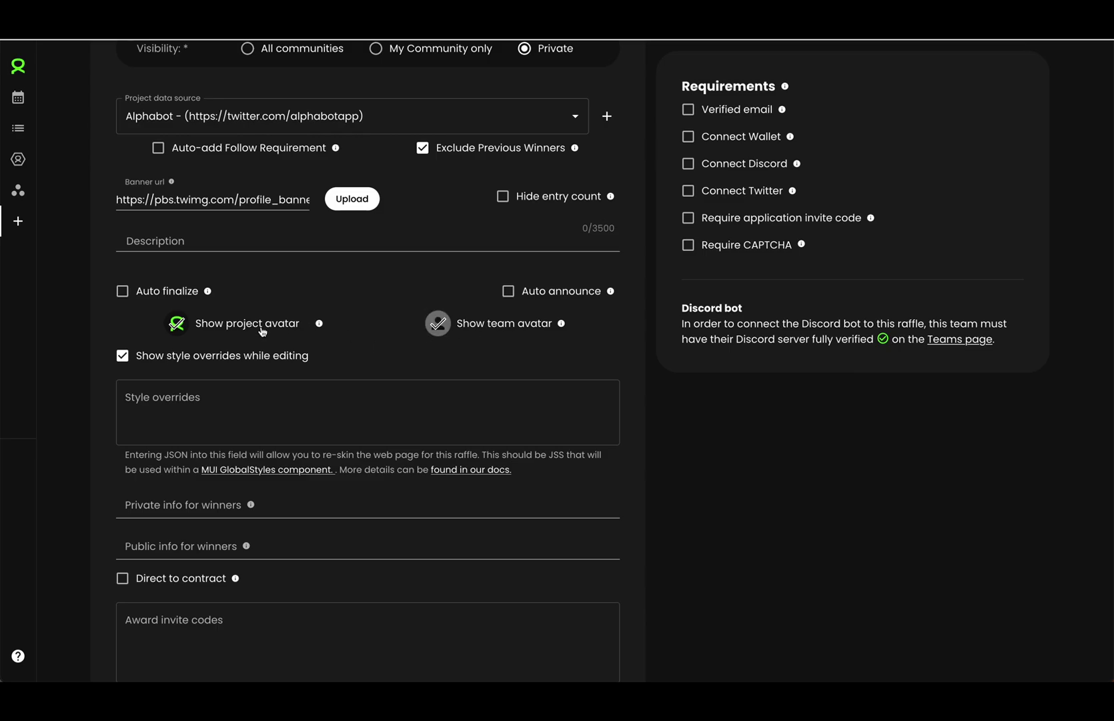
{"action": "left_click", "coordinate": [486, 327]}
{"action": "scroll", "coordinate": [254, 431], "scroll_direction": "down", "scroll_amount": 2}
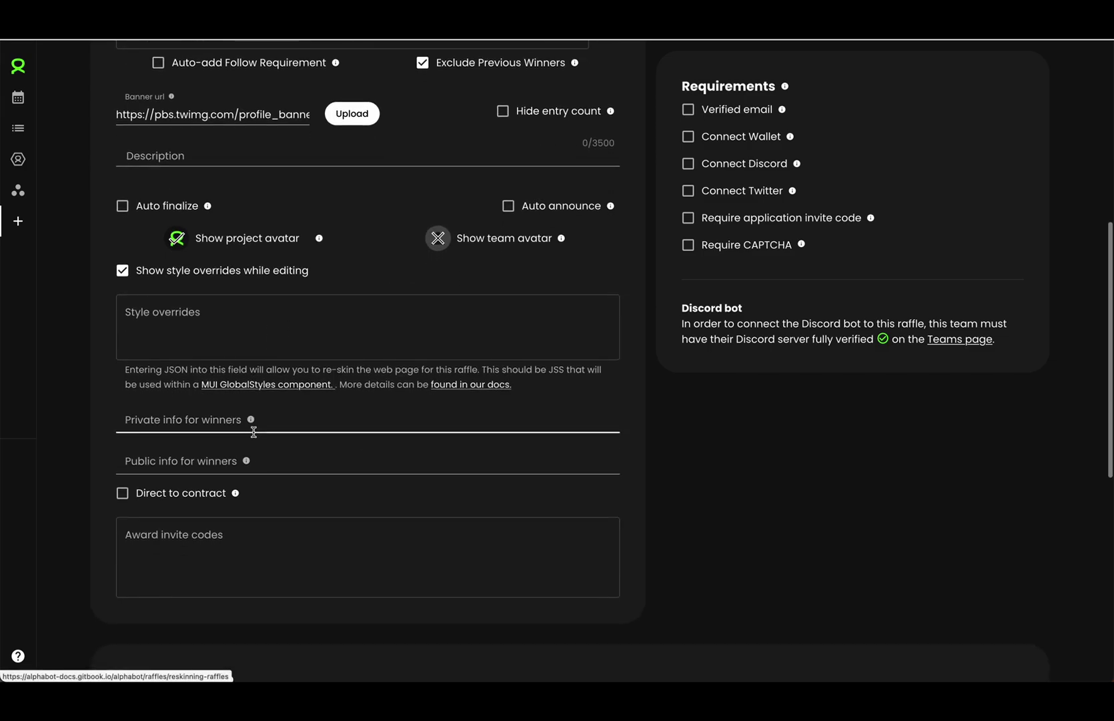
{"action": "left_click", "coordinate": [179, 309]}
{"action": "left_click", "coordinate": [356, 281]}
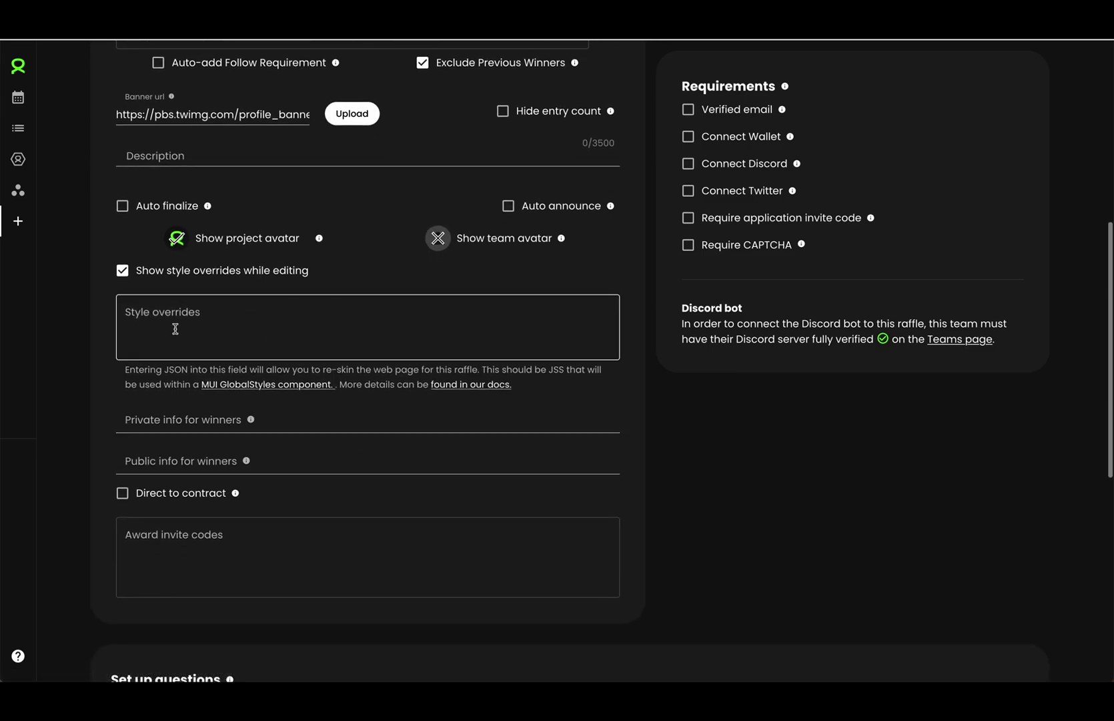
{"action": "left_click", "coordinate": [189, 319]}
{"action": "left_click", "coordinate": [113, 294]}
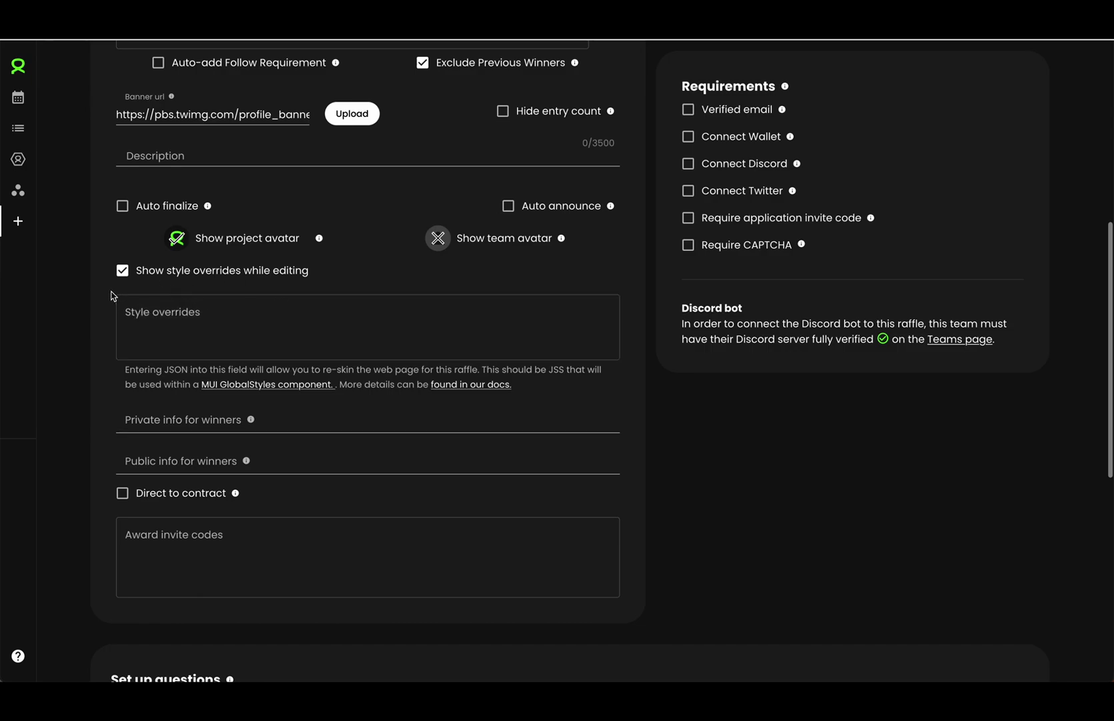
{"action": "left_click", "coordinate": [187, 309]}
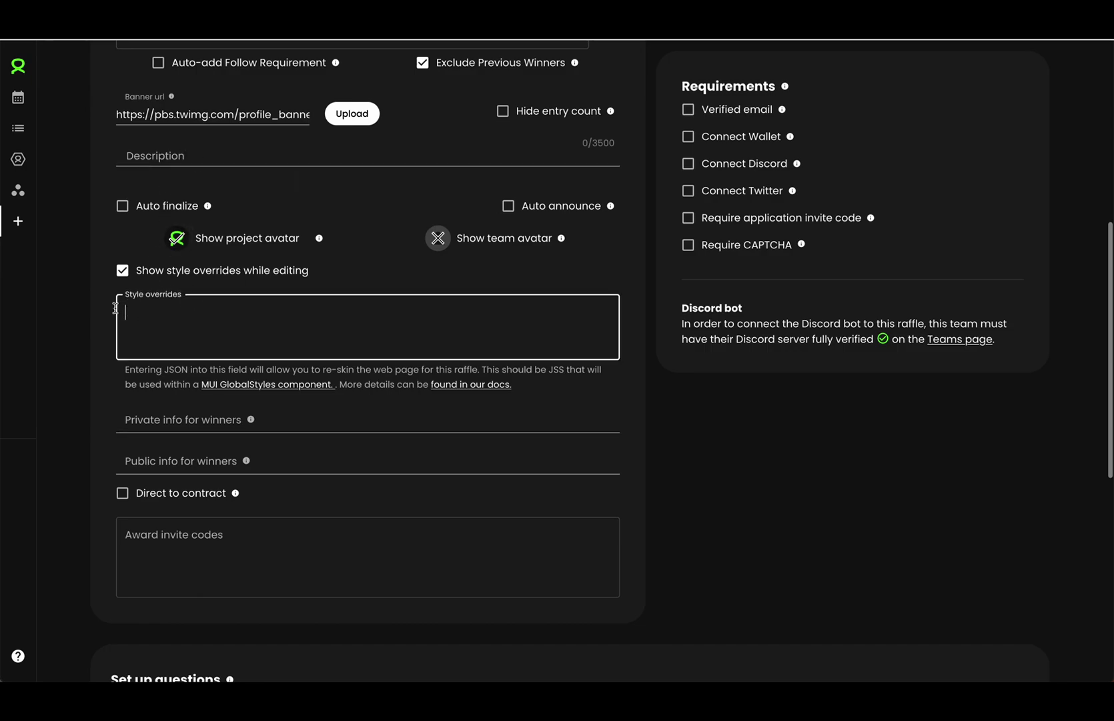
{"action": "left_click", "coordinate": [100, 310]}
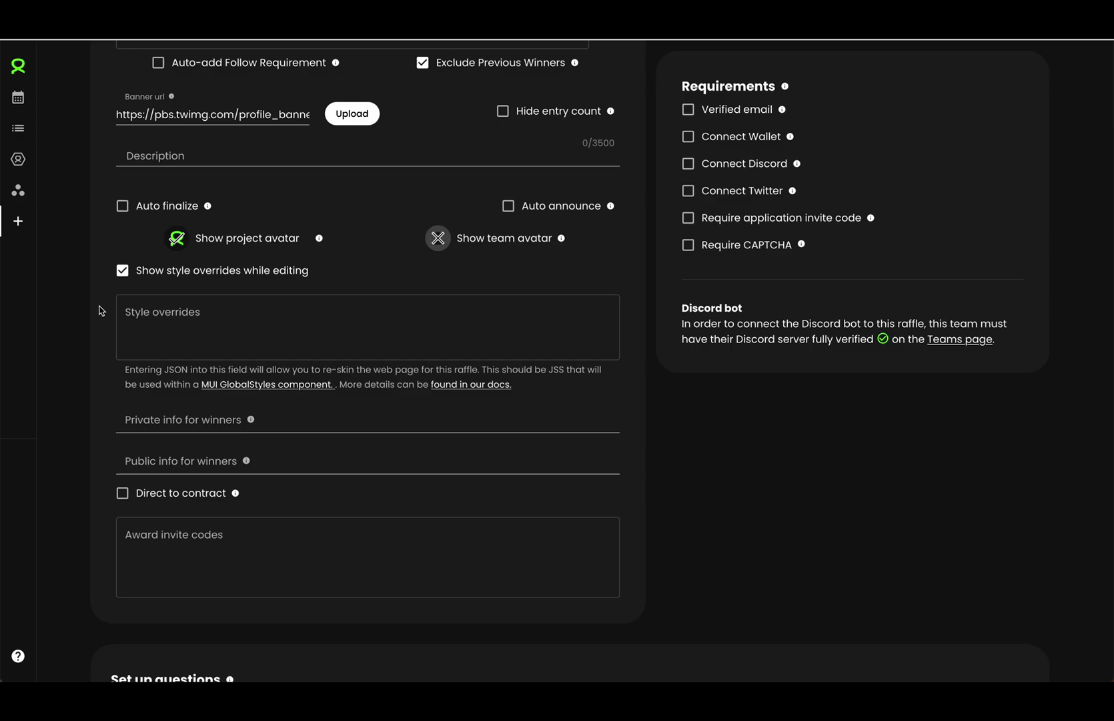
{"action": "scroll", "coordinate": [101, 311], "scroll_direction": "down", "scroll_amount": 1}
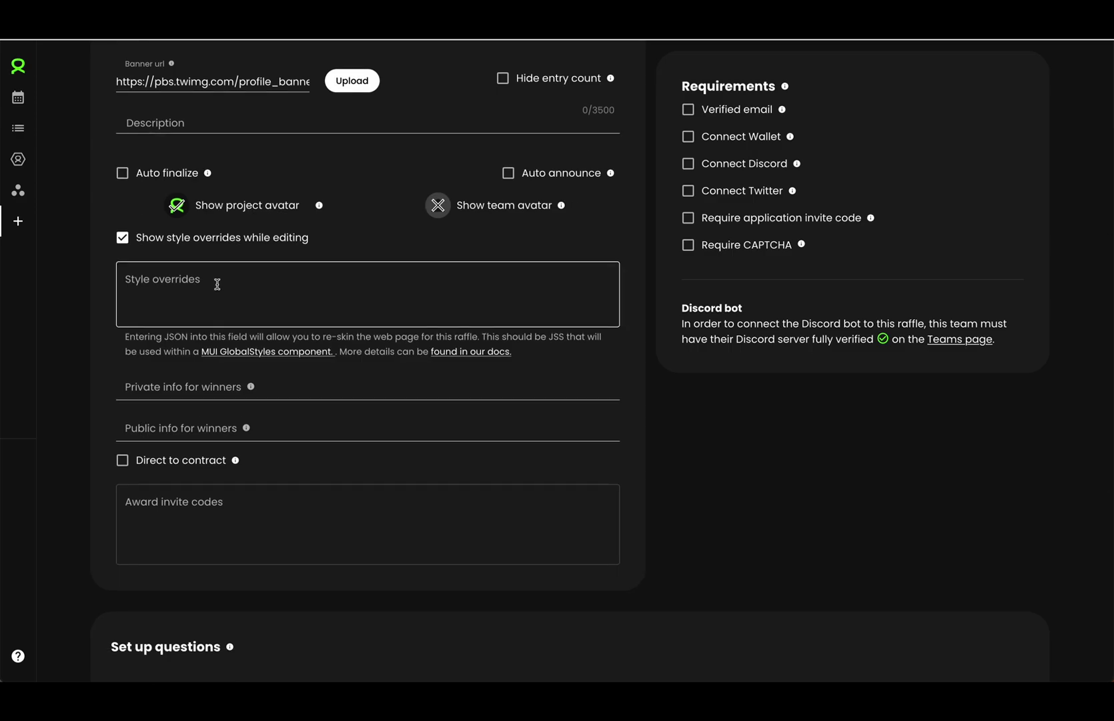
{"action": "left_click", "coordinate": [217, 285]}
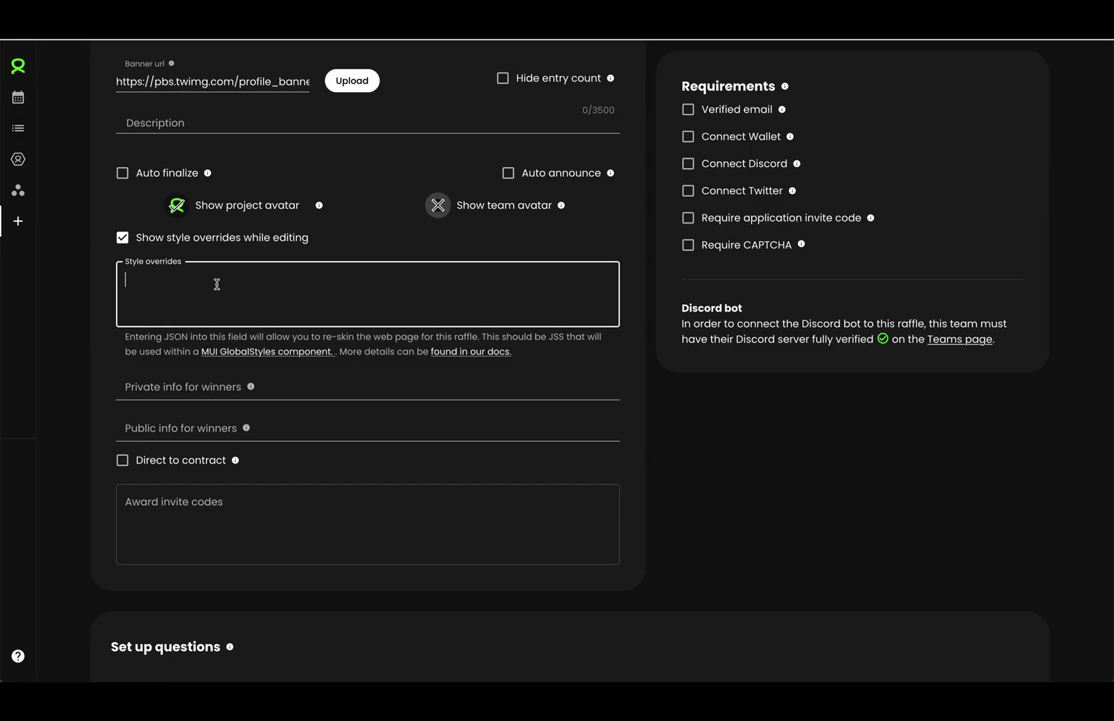
{"action": "scroll", "coordinate": [167, 333], "scroll_direction": "down", "scroll_amount": 1}
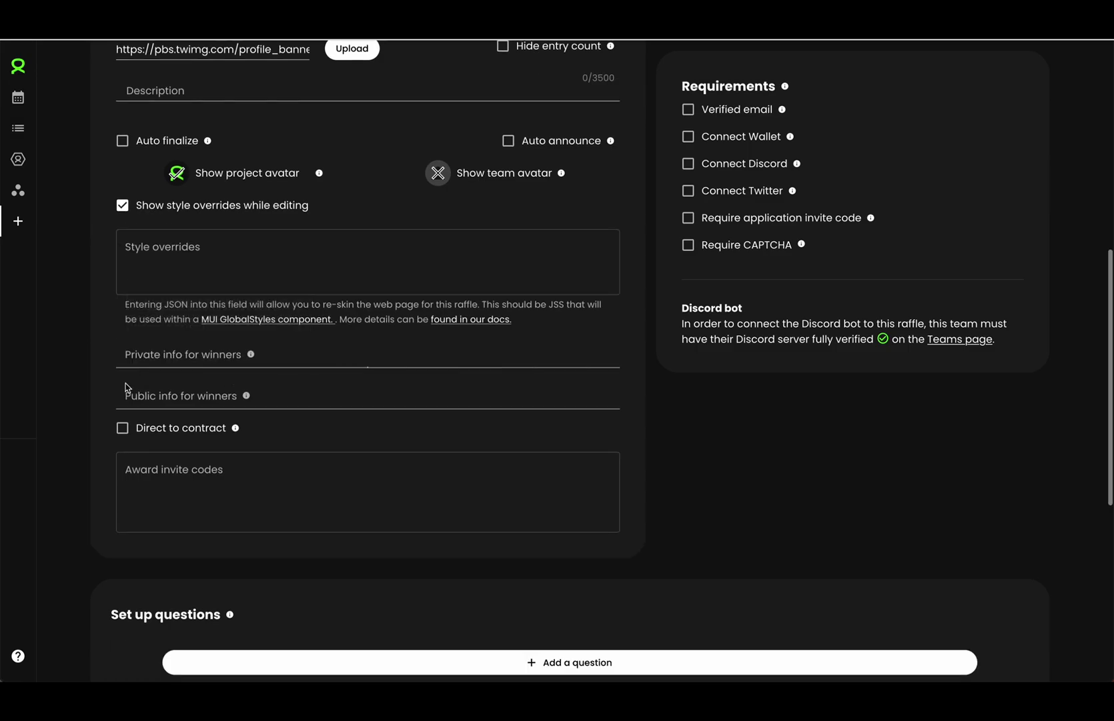
{"action": "left_click", "coordinate": [175, 363]}
{"action": "left_click", "coordinate": [184, 387]}
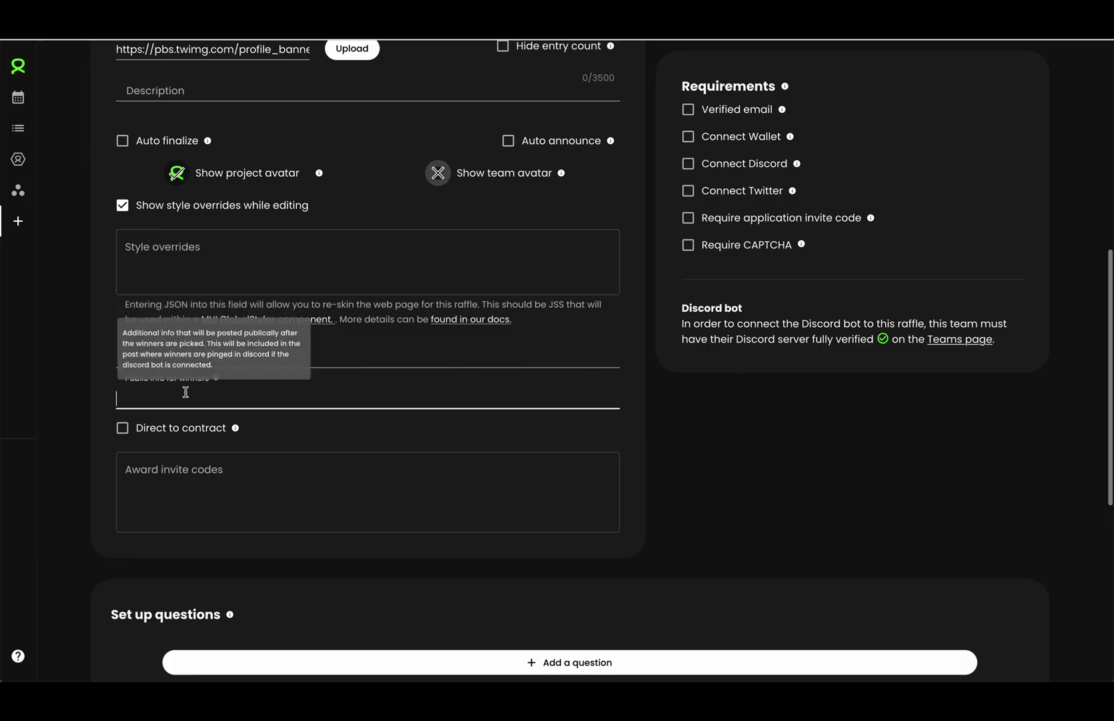
{"action": "left_click", "coordinate": [97, 386]}
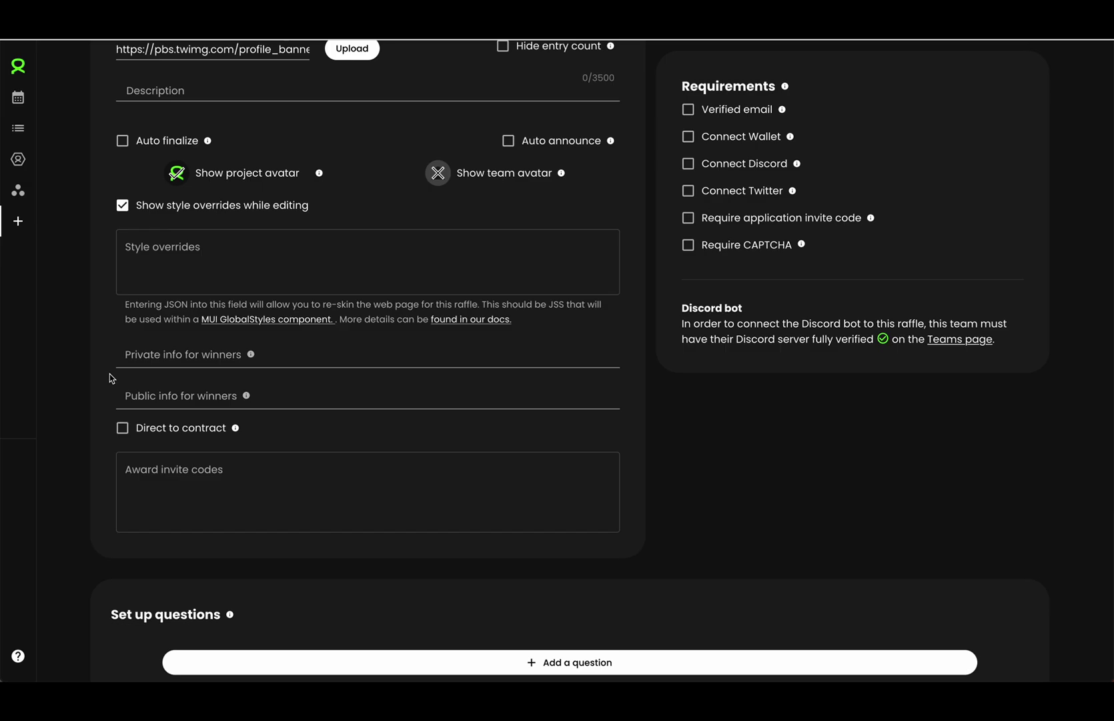
{"action": "scroll", "coordinate": [110, 378], "scroll_direction": "down", "scroll_amount": 1}
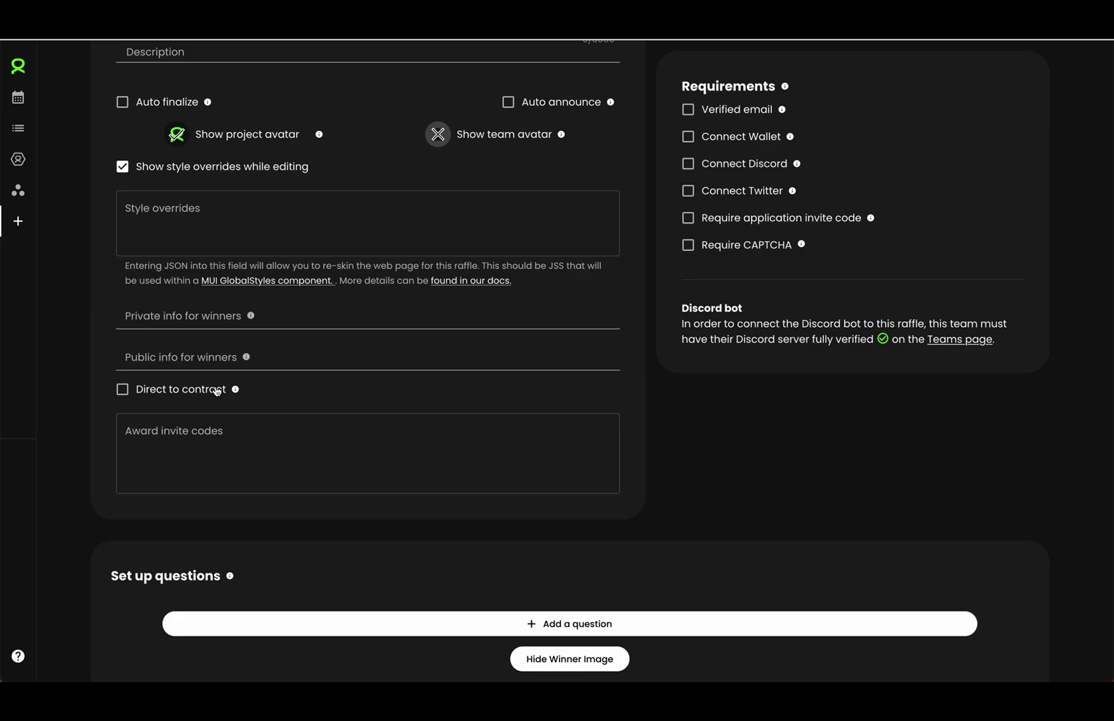
{"action": "left_click", "coordinate": [189, 393]}
{"action": "left_click", "coordinate": [161, 391]}
{"action": "left_click", "coordinate": [178, 433]}
{"action": "left_click", "coordinate": [260, 409]}
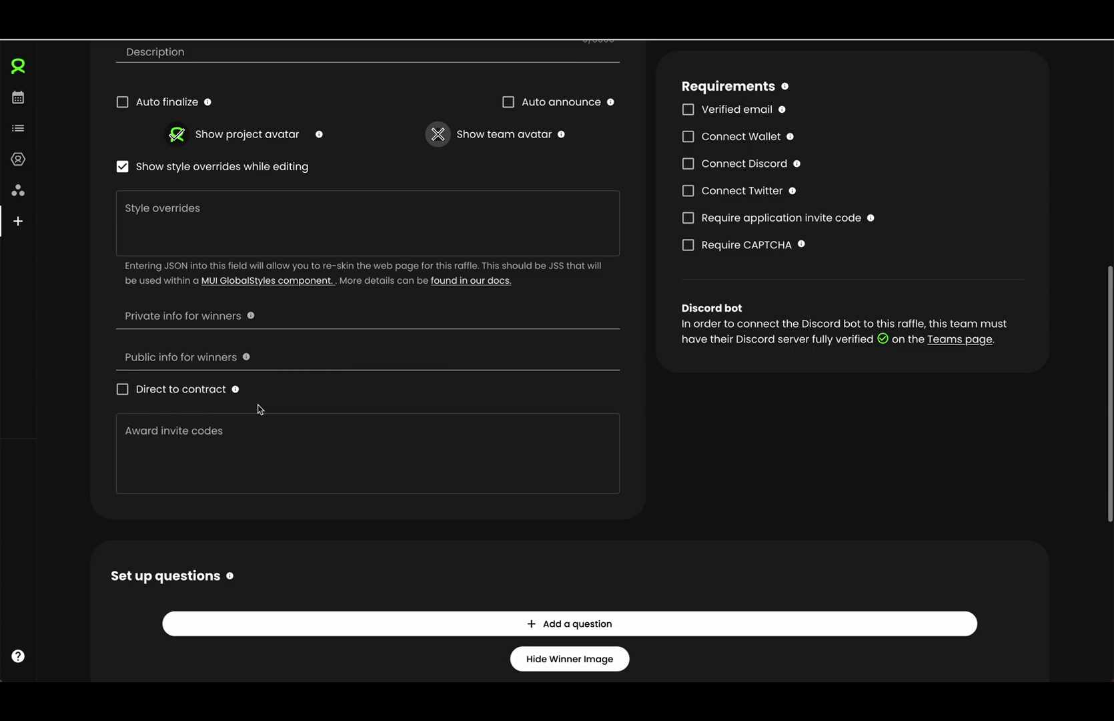
{"action": "left_click", "coordinate": [212, 442]}
{"action": "left_click", "coordinate": [255, 411]}
{"action": "left_click", "coordinate": [233, 435]}
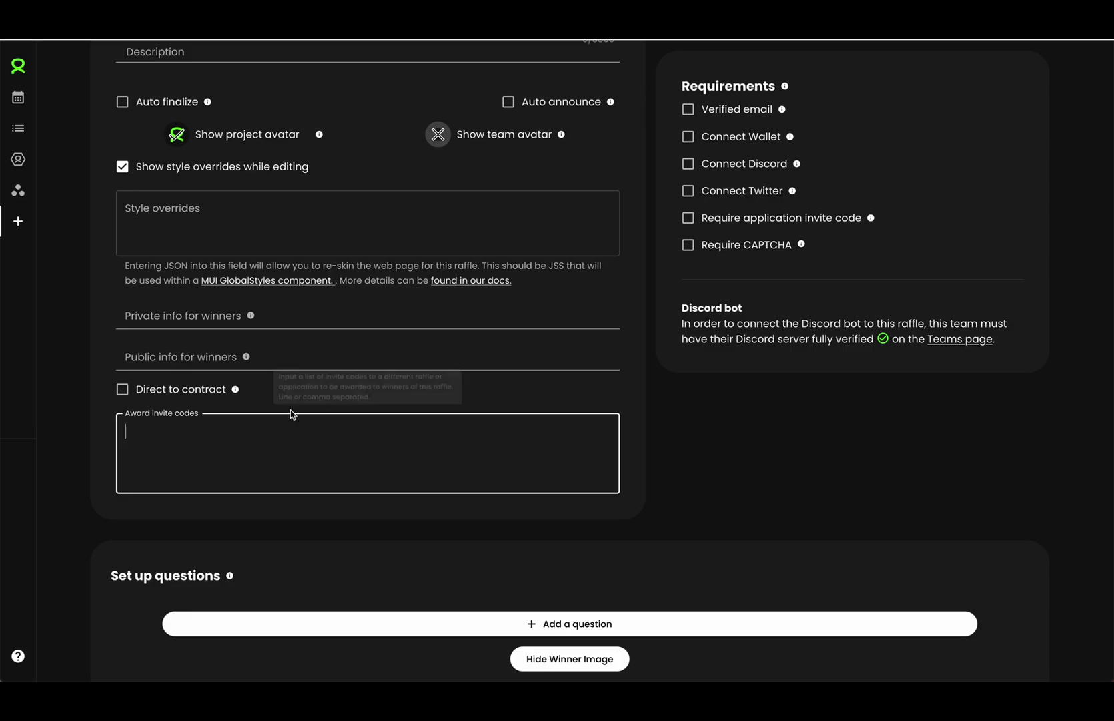
{"action": "scroll", "coordinate": [253, 436], "scroll_direction": "down", "scroll_amount": 5}
{"action": "left_click", "coordinate": [252, 440]}
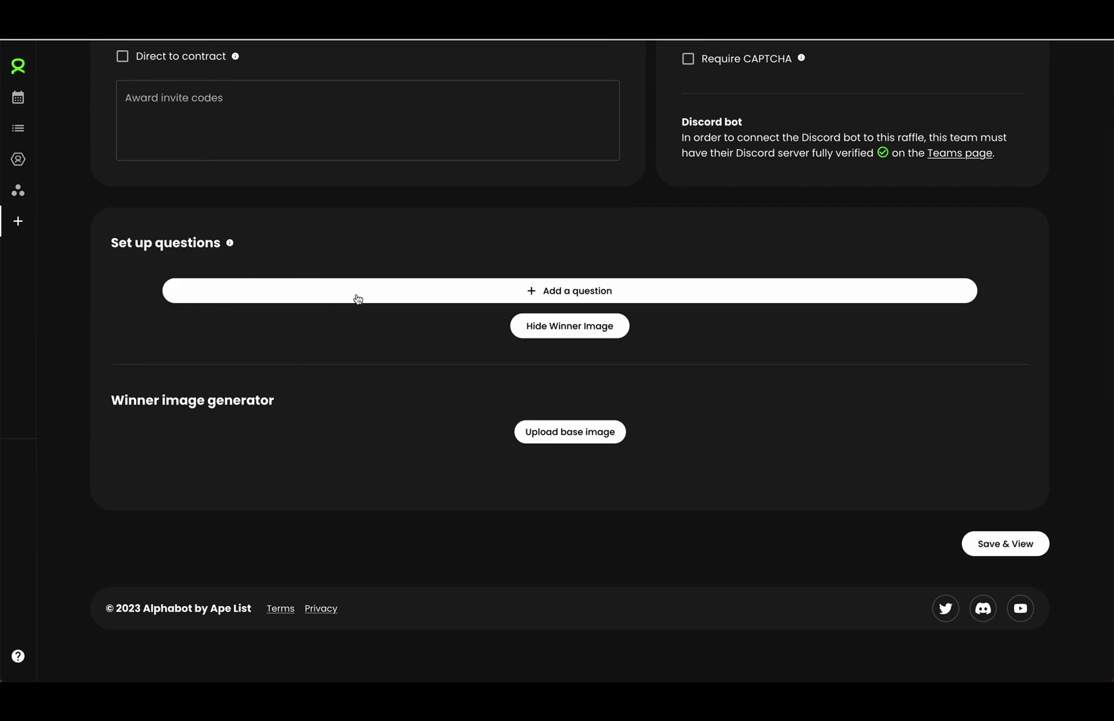
Step: Add a free-form first question titled Test Question 1
{"action": "left_click", "coordinate": [404, 293]}
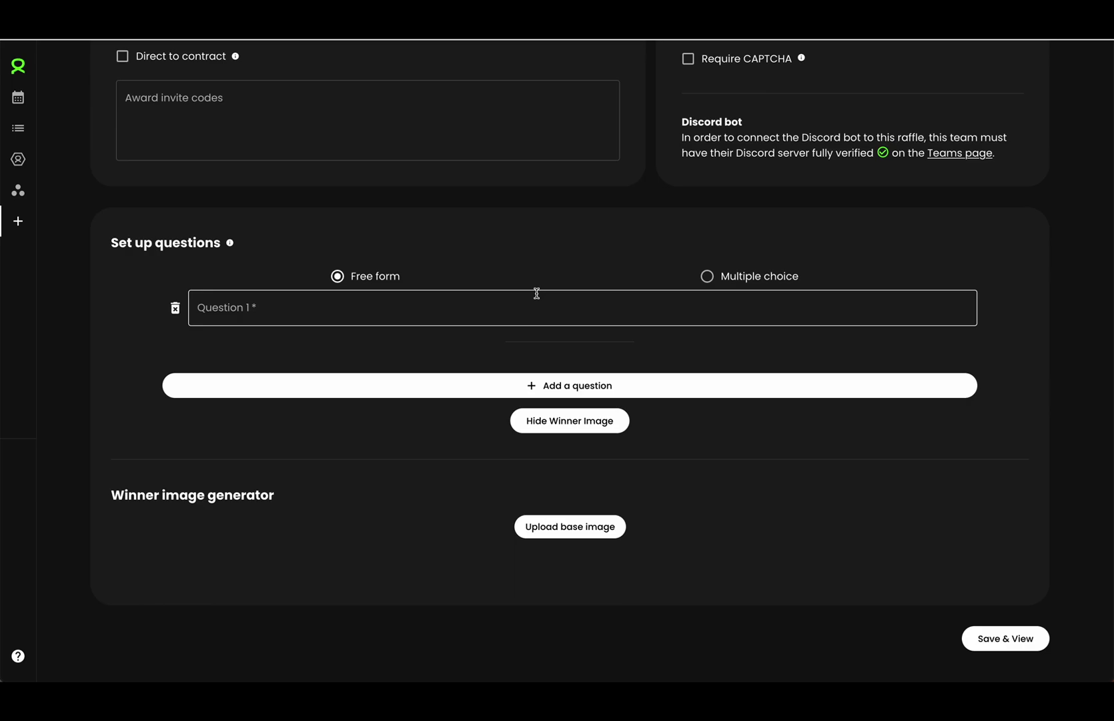
{"action": "left_click", "coordinate": [774, 277]}
{"action": "left_click", "coordinate": [361, 276]}
{"action": "left_click", "coordinate": [316, 317]}
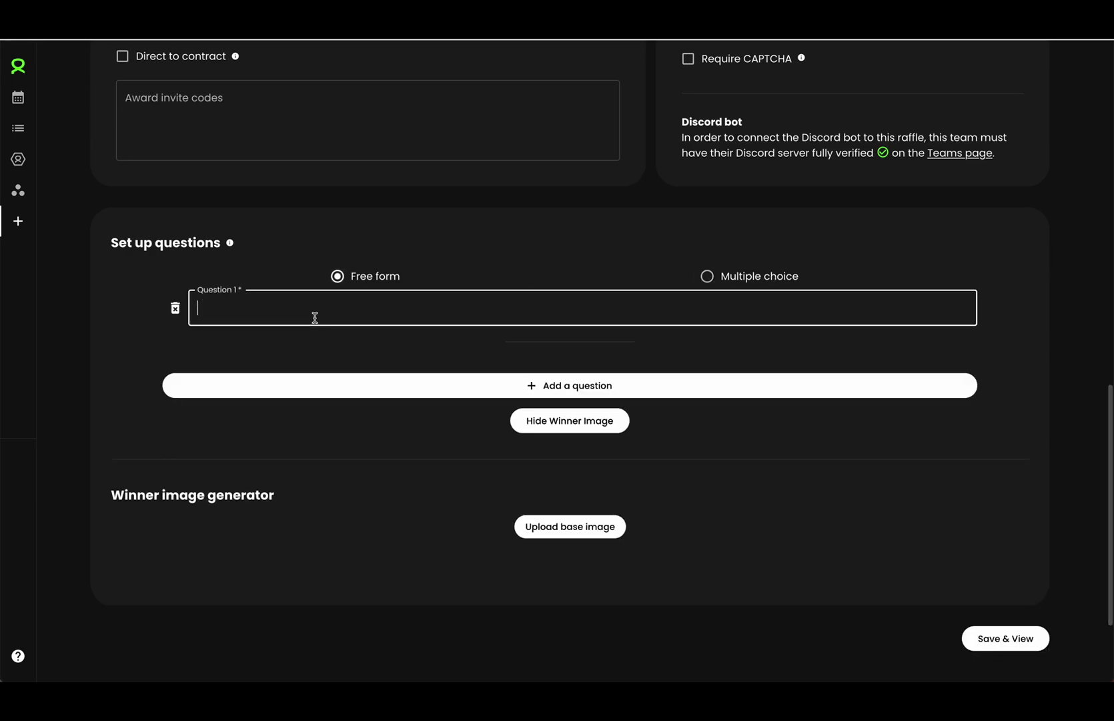
{"action": "type", "text": "Test"}
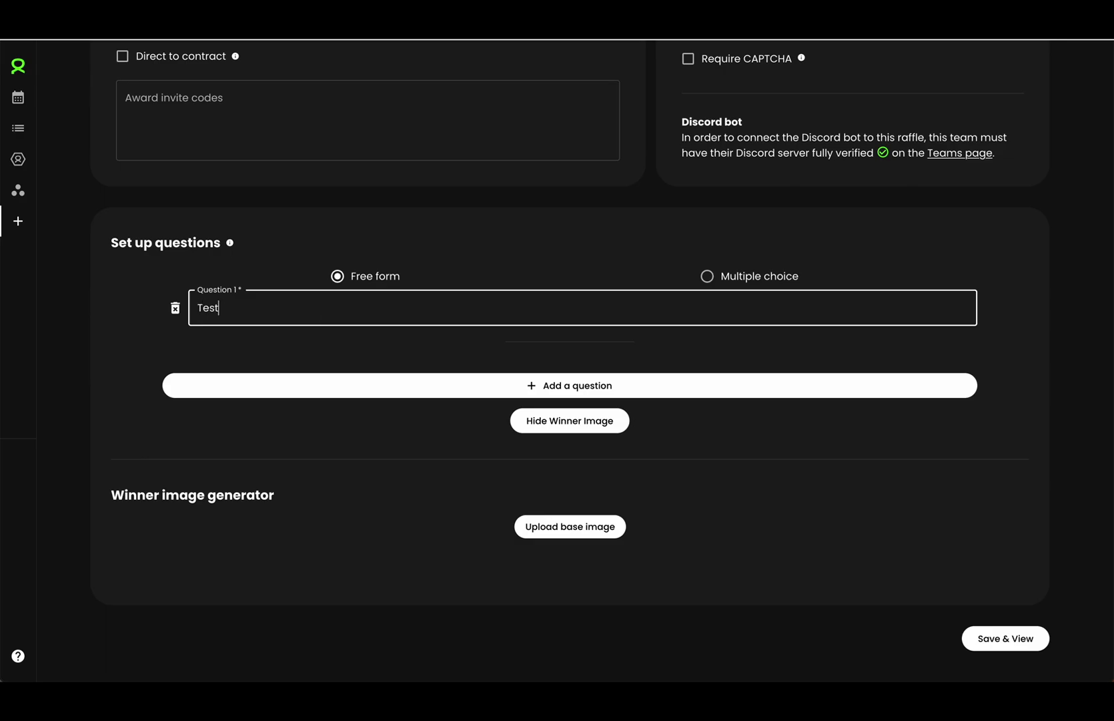
{"action": "type", "text": " Question 1"}
Step: Add a multiple-choice second question titled Test Question 2
{"action": "left_click", "coordinate": [563, 390]}
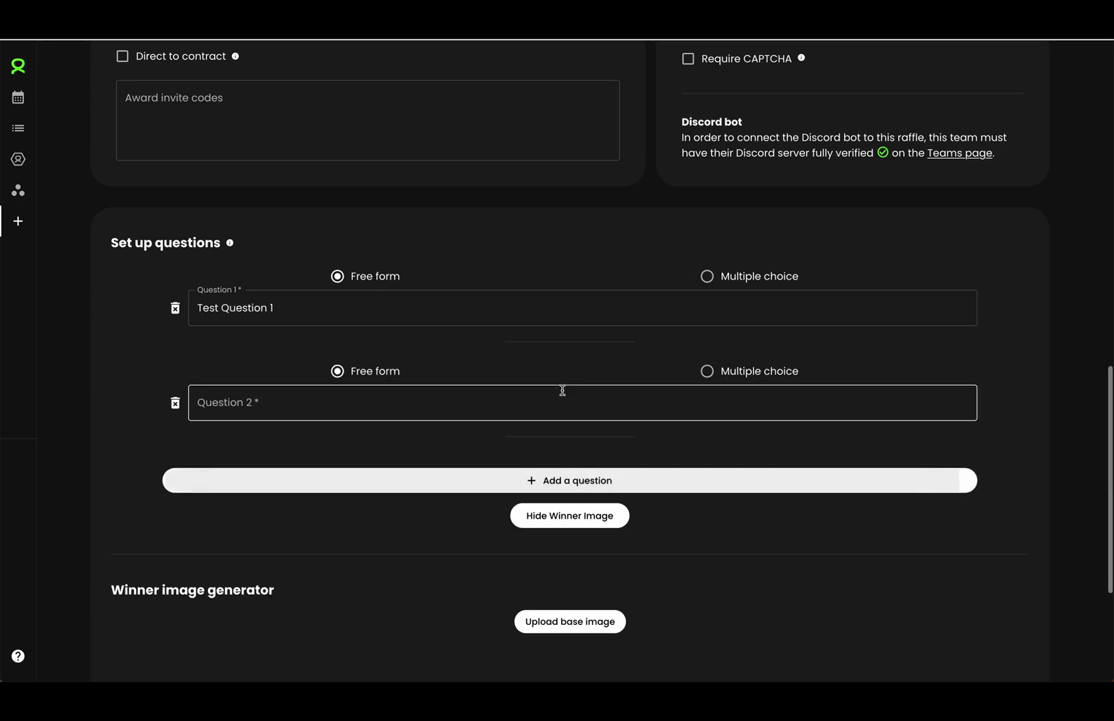
{"action": "left_click", "coordinate": [755, 373]}
{"action": "left_click", "coordinate": [684, 371]}
{"action": "type", "text": "Test"}
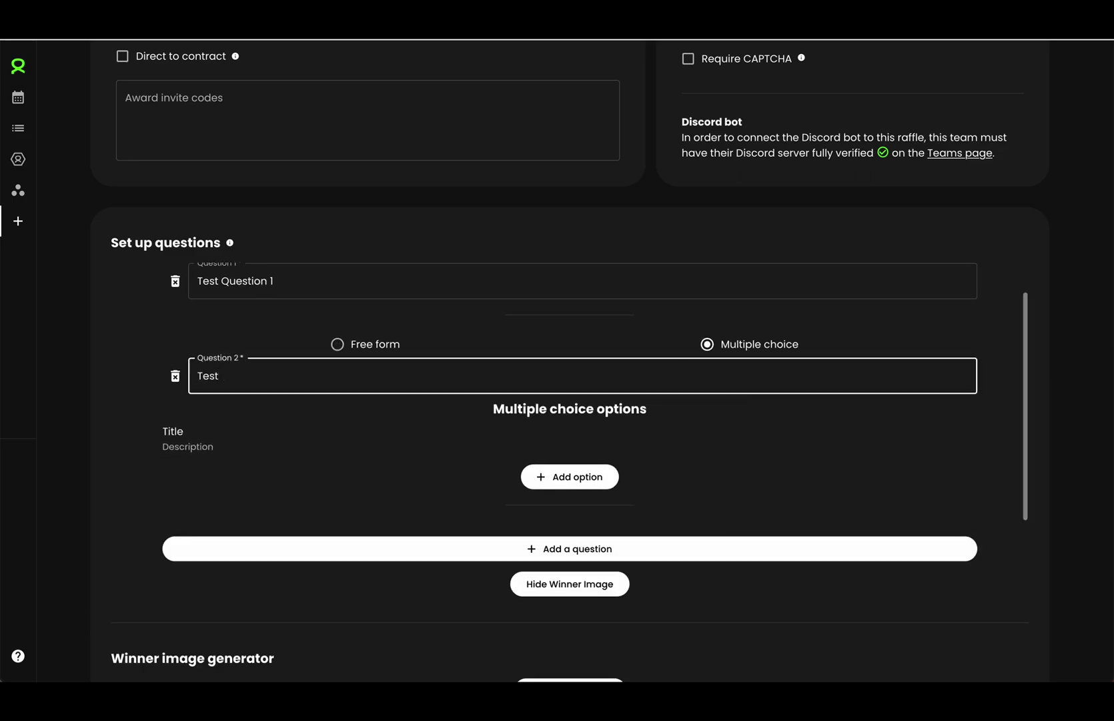
{"action": "type", "text": " Que"}
{"action": "key", "text": "BackSpace"}
{"action": "type", "text": "uestion 2"}
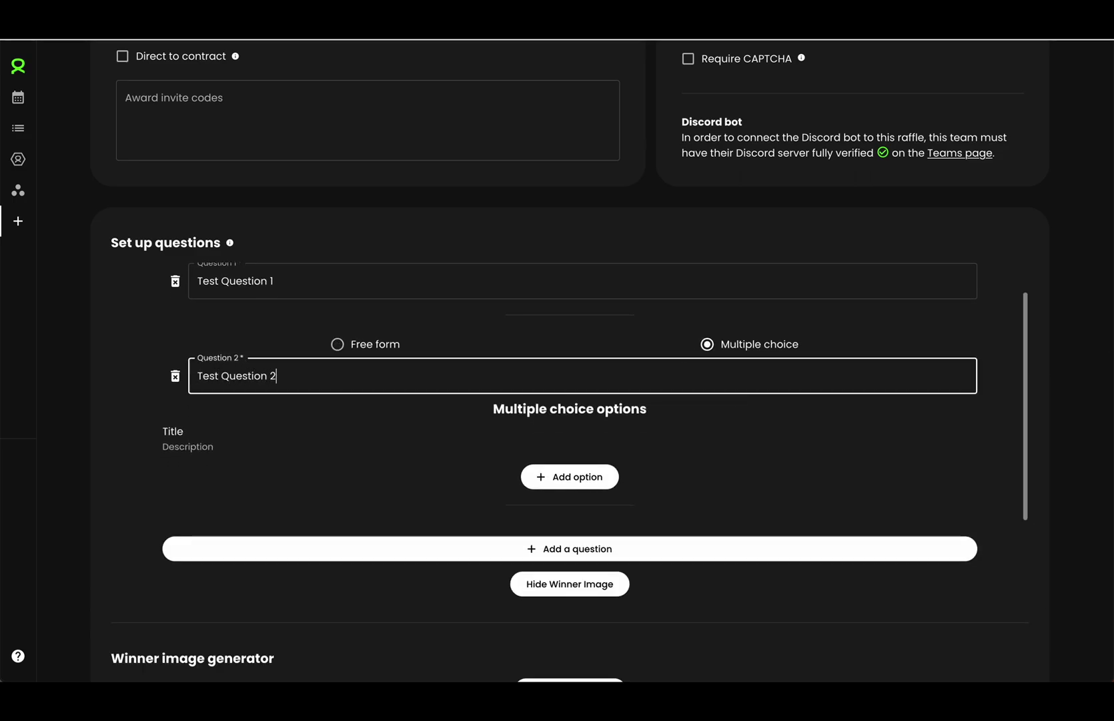
Step: Title the first answer option 'Option 1' with description 'Lorem Ipsum'
{"action": "left_click", "coordinate": [222, 431]}
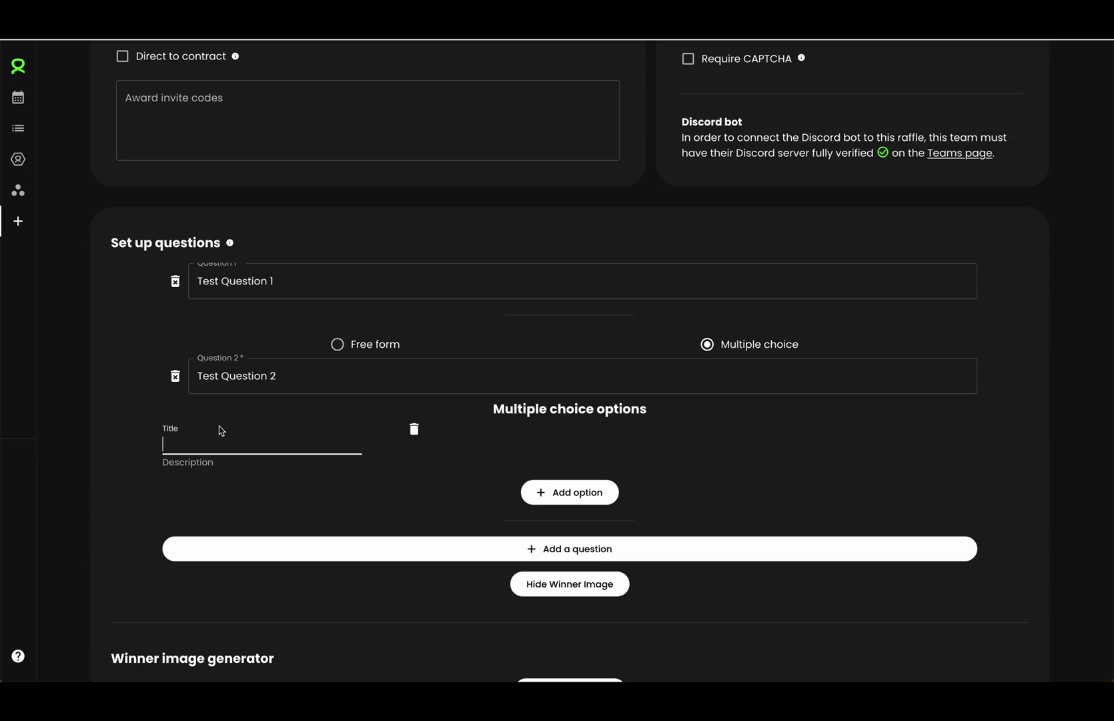
{"action": "type", "text": "Option 1"}
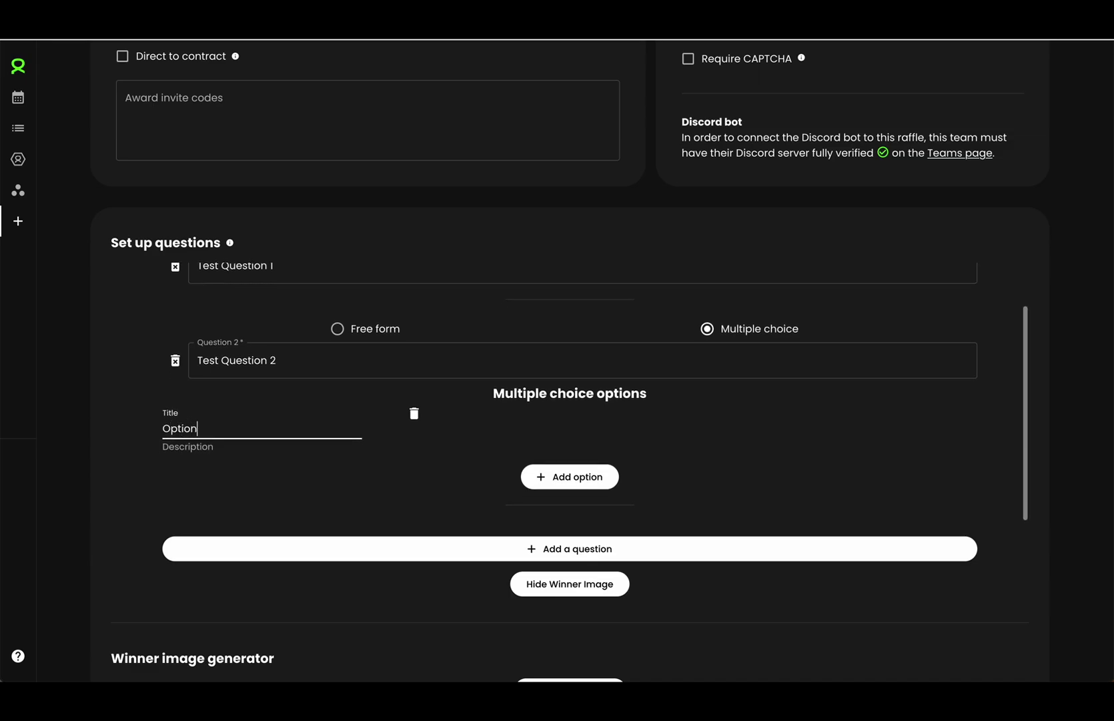
{"action": "left_click", "coordinate": [231, 475]}
{"action": "mouse_move", "coordinate": [200, 433]}
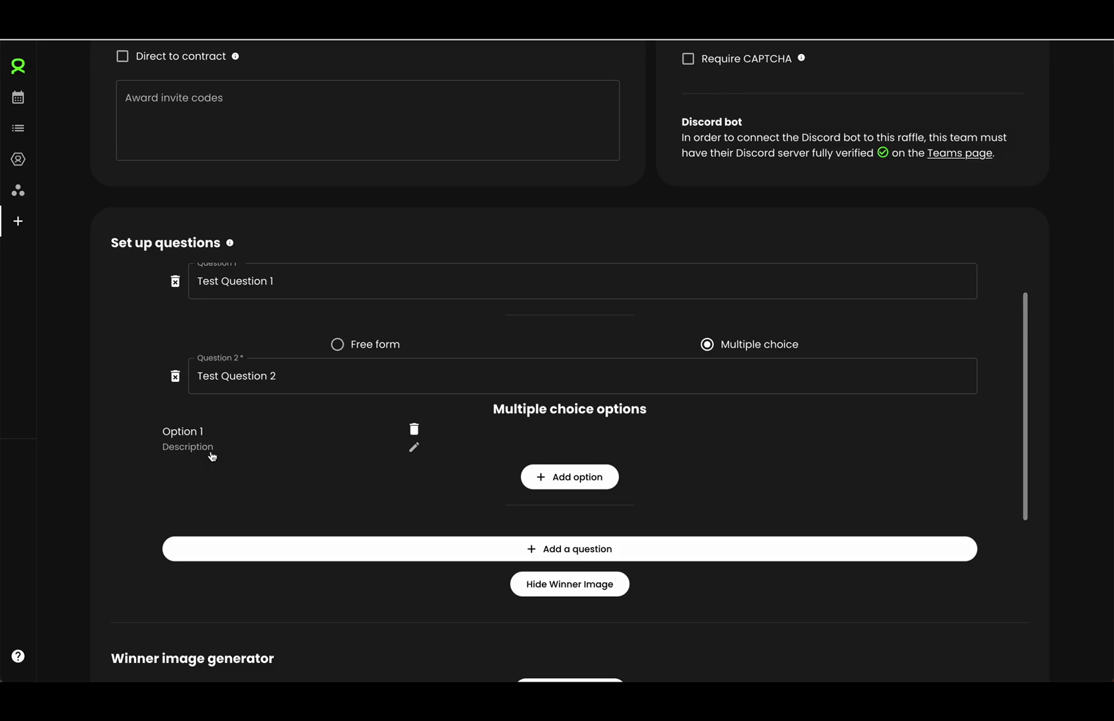
{"action": "left_click", "coordinate": [336, 458]}
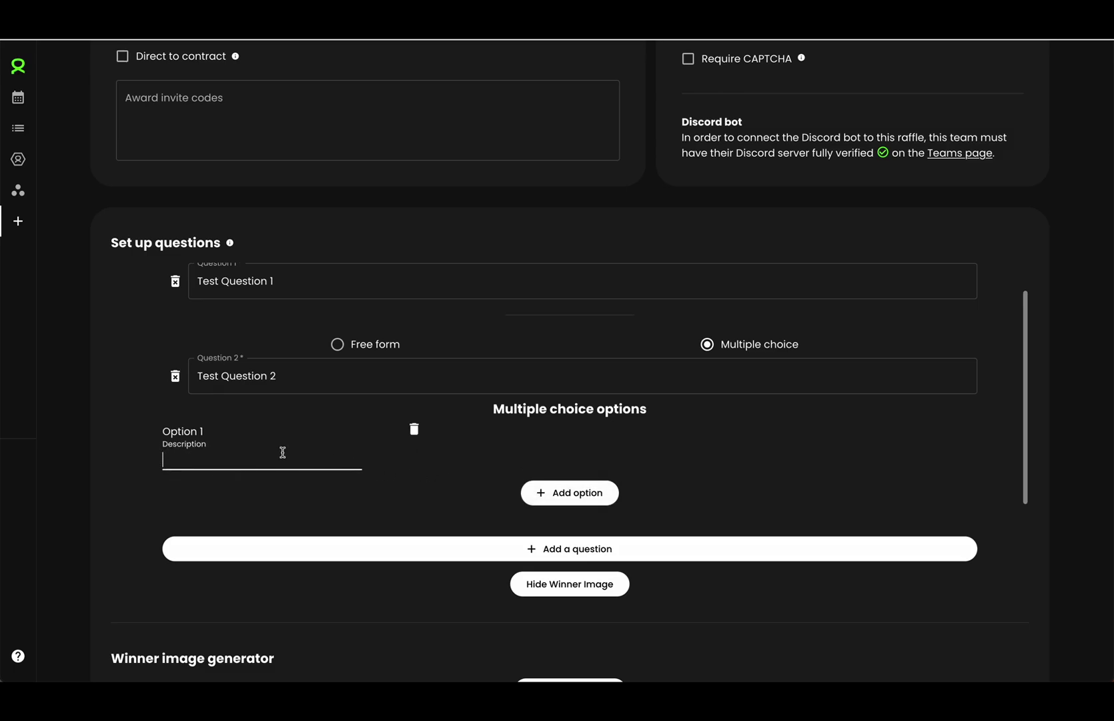
{"action": "type", "text": "Lorem Ipsum"}
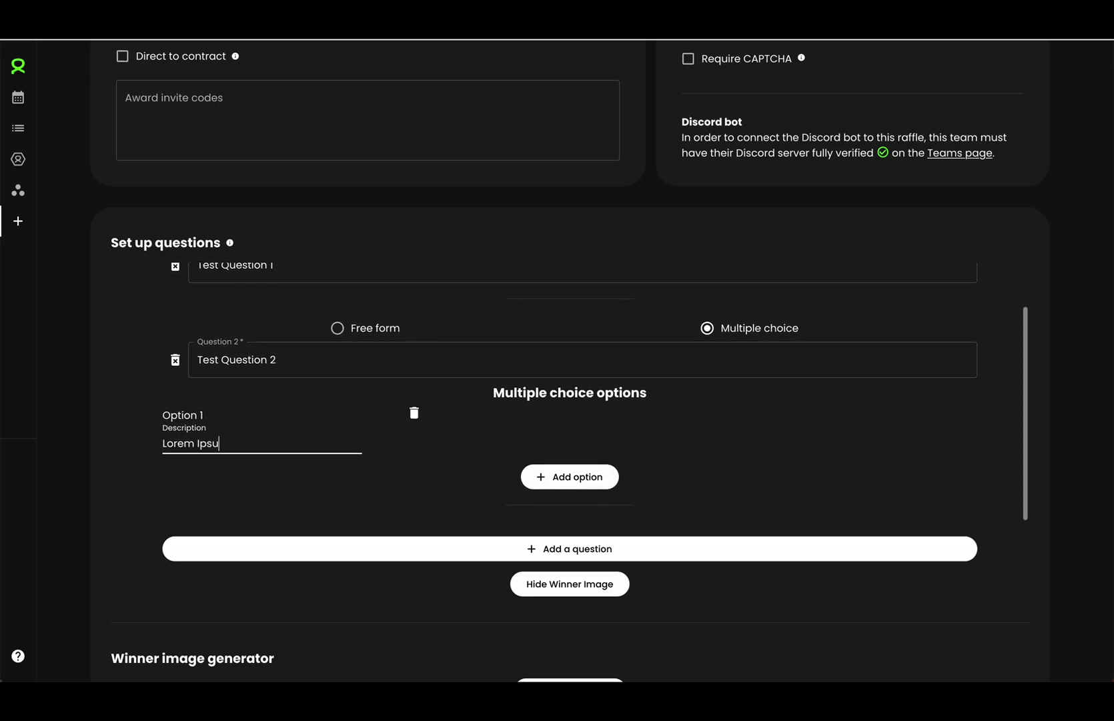
{"action": "left_click", "coordinate": [570, 476]}
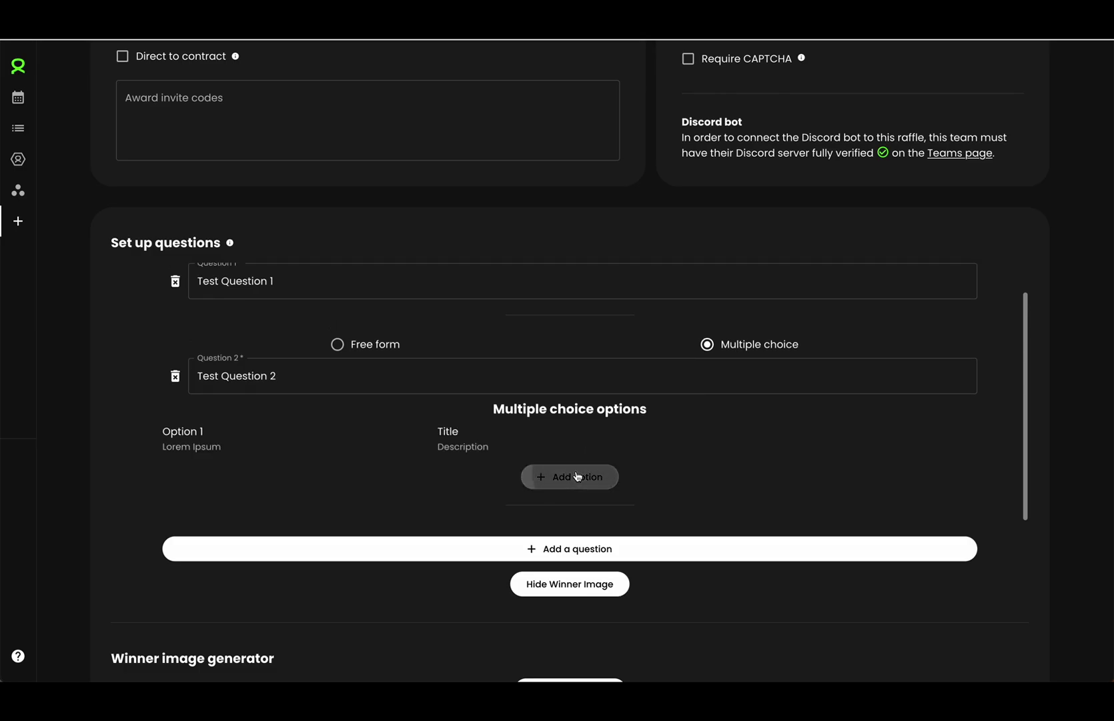
Step: Add a second answer option 'Option 2' with description 'Lorem Ipsum'
{"action": "left_click", "coordinate": [457, 431]}
{"action": "type", "text": "Option 2"}
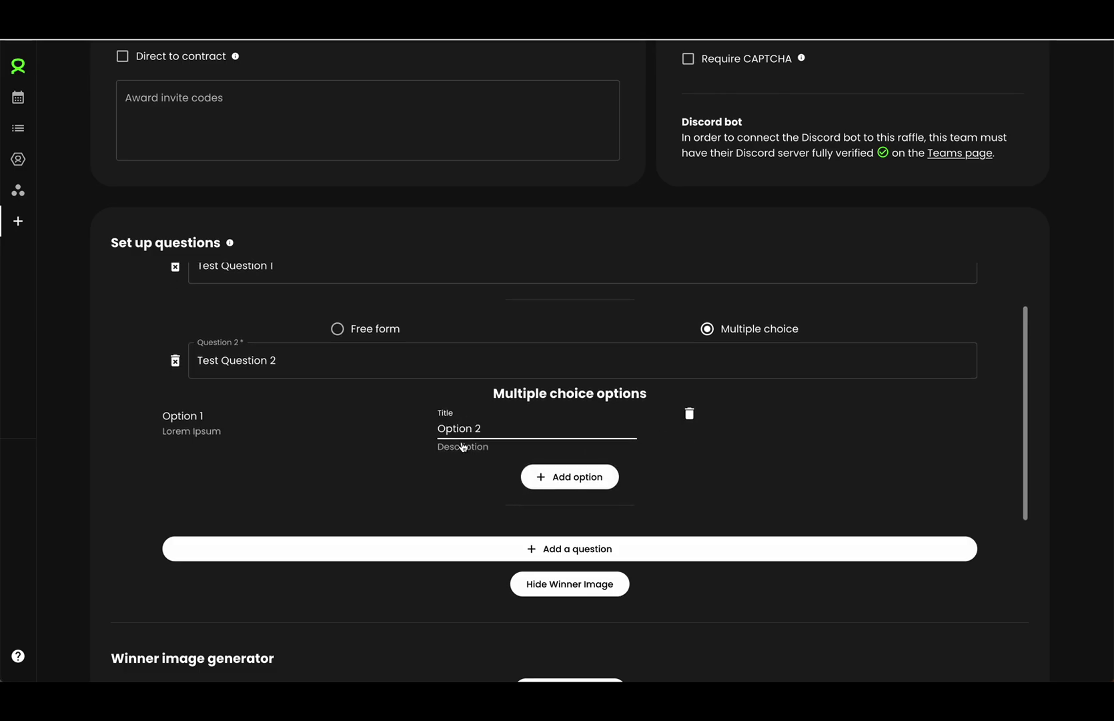
{"action": "left_click", "coordinate": [463, 447]}
{"action": "type", "text": "Lorem Ipsum"}
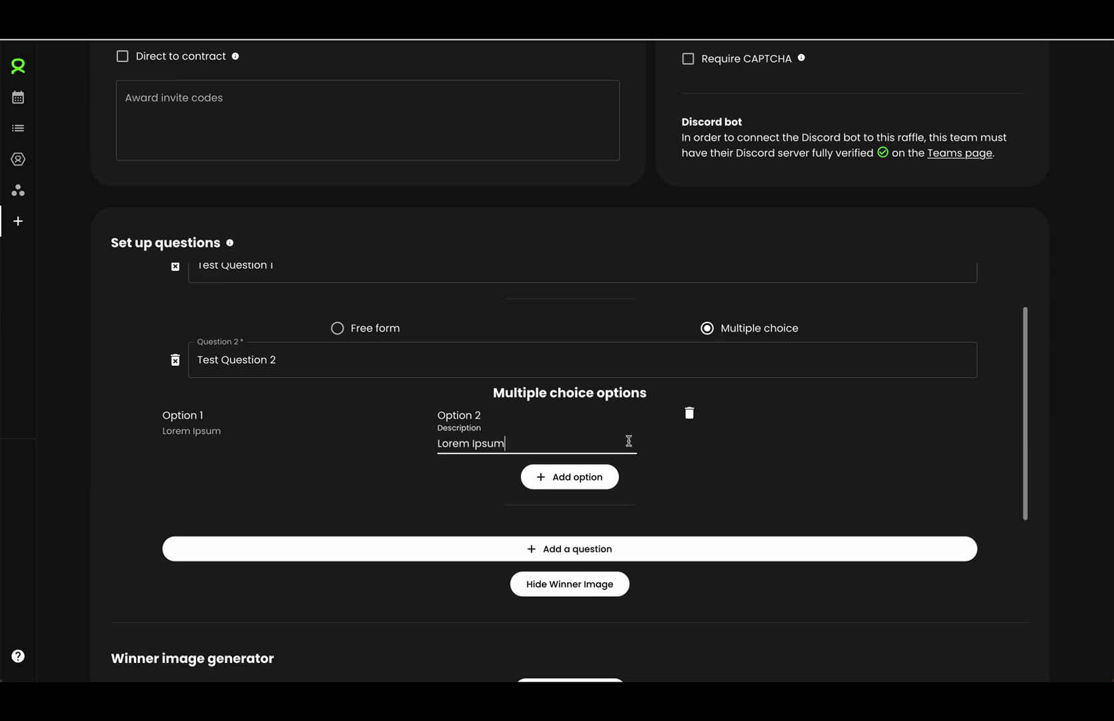
{"action": "key", "text": "Return"}
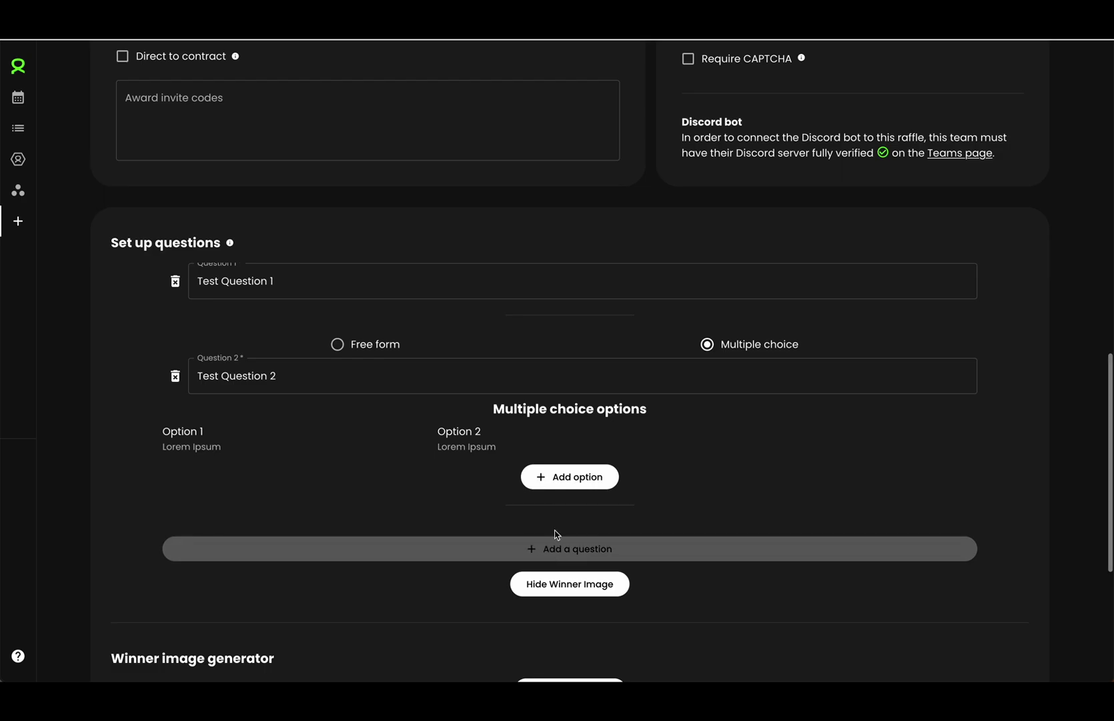
{"action": "mouse_move", "coordinate": [468, 451]}
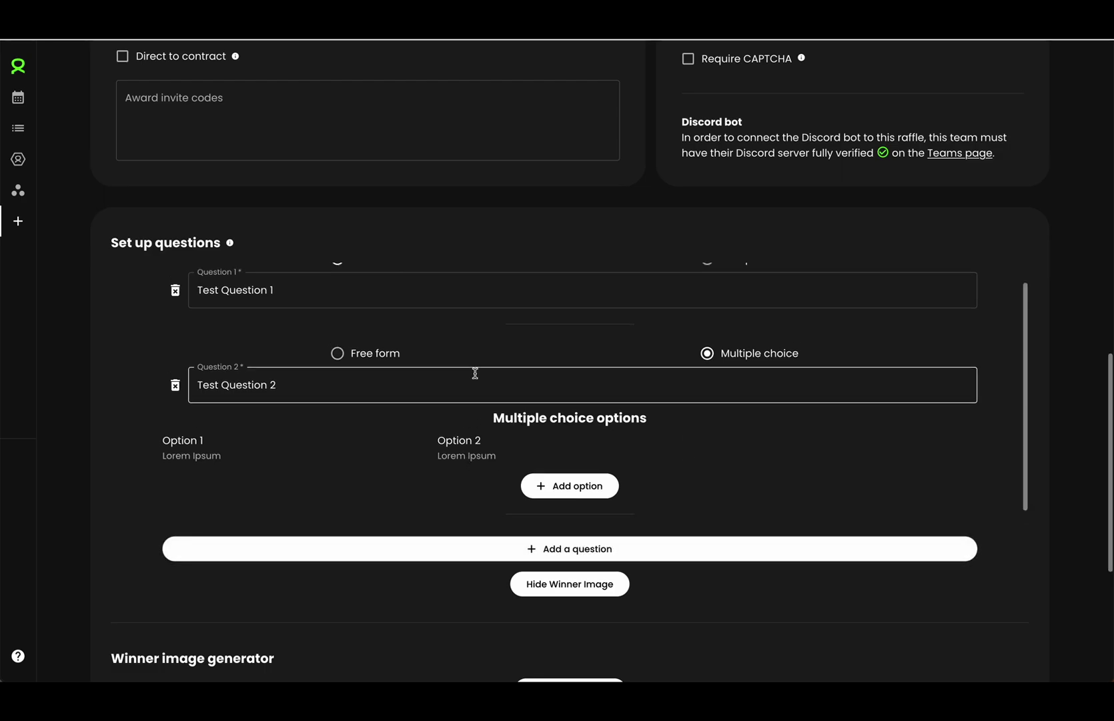
{"action": "scroll", "coordinate": [460, 354], "scroll_direction": "up", "scroll_amount": 1}
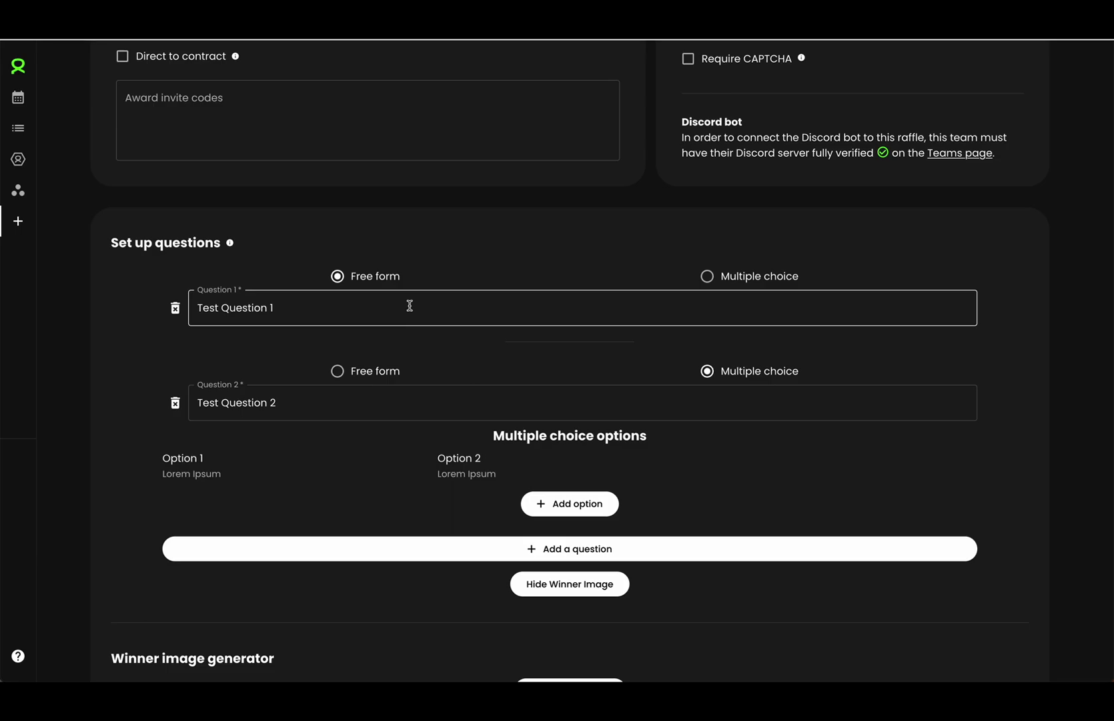
{"action": "mouse_move", "coordinate": [410, 473]}
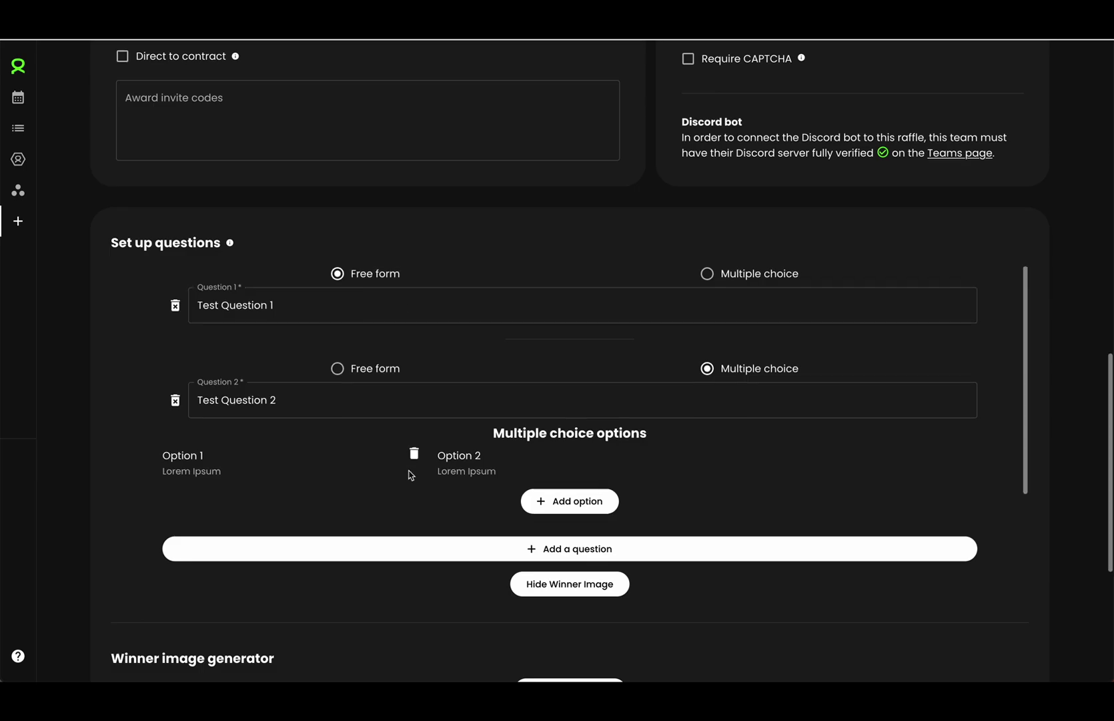
{"action": "scroll", "coordinate": [394, 567], "scroll_direction": "down", "scroll_amount": 3}
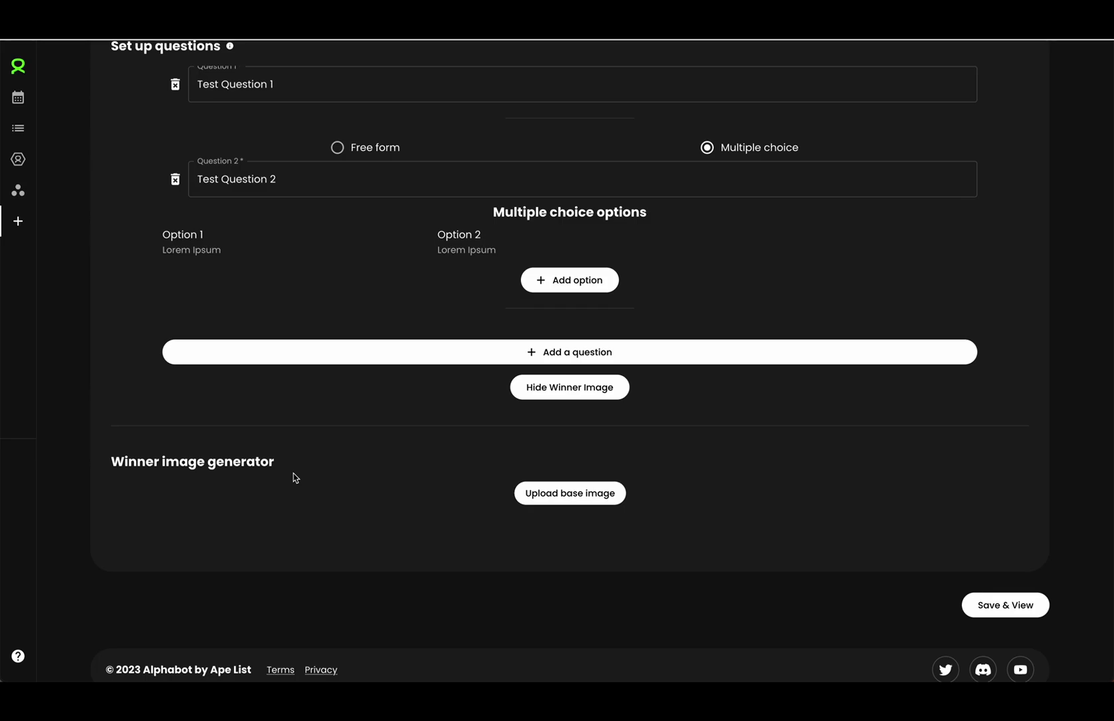
Step: Upload a base image for the winner image and select its overlay text
{"action": "left_click", "coordinate": [568, 499]}
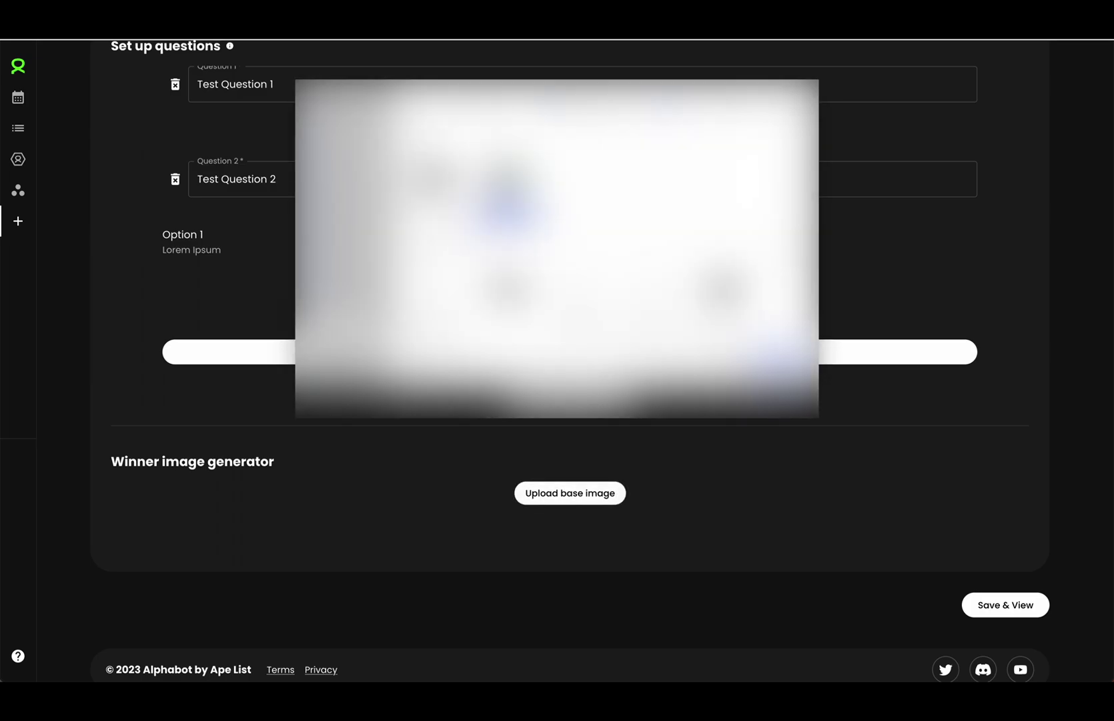
{"action": "double_click", "coordinate": [505, 184]}
{"action": "scroll", "coordinate": [447, 403], "scroll_direction": "down", "scroll_amount": 2}
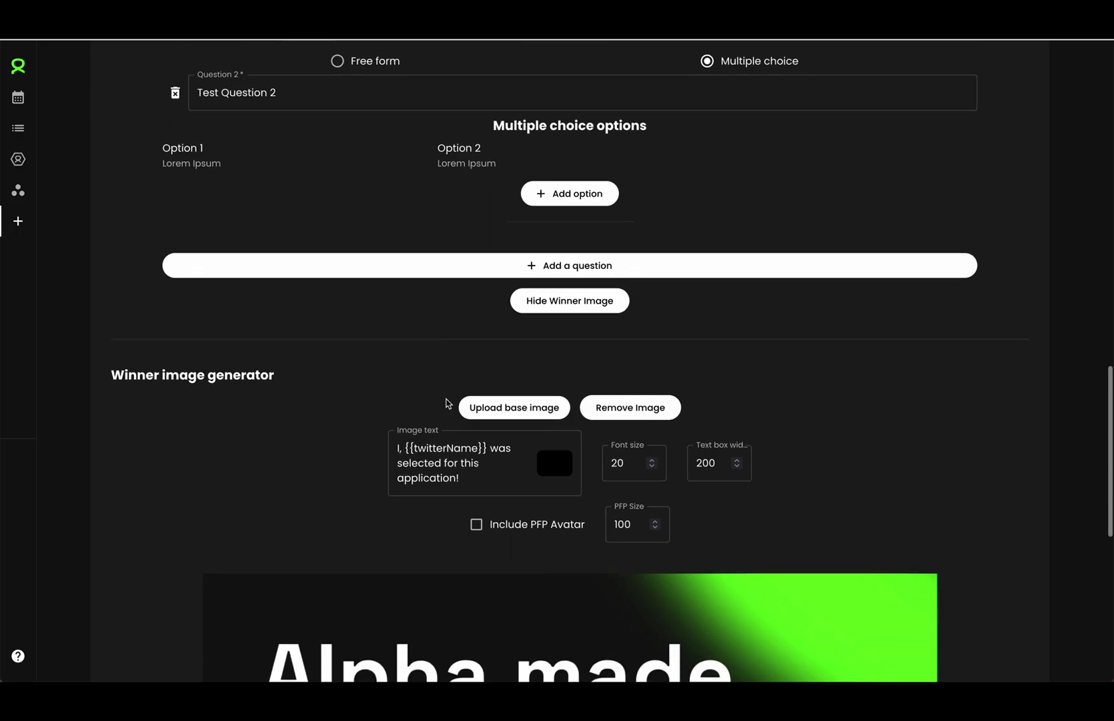
{"action": "scroll", "coordinate": [447, 403], "scroll_direction": "down", "scroll_amount": 3}
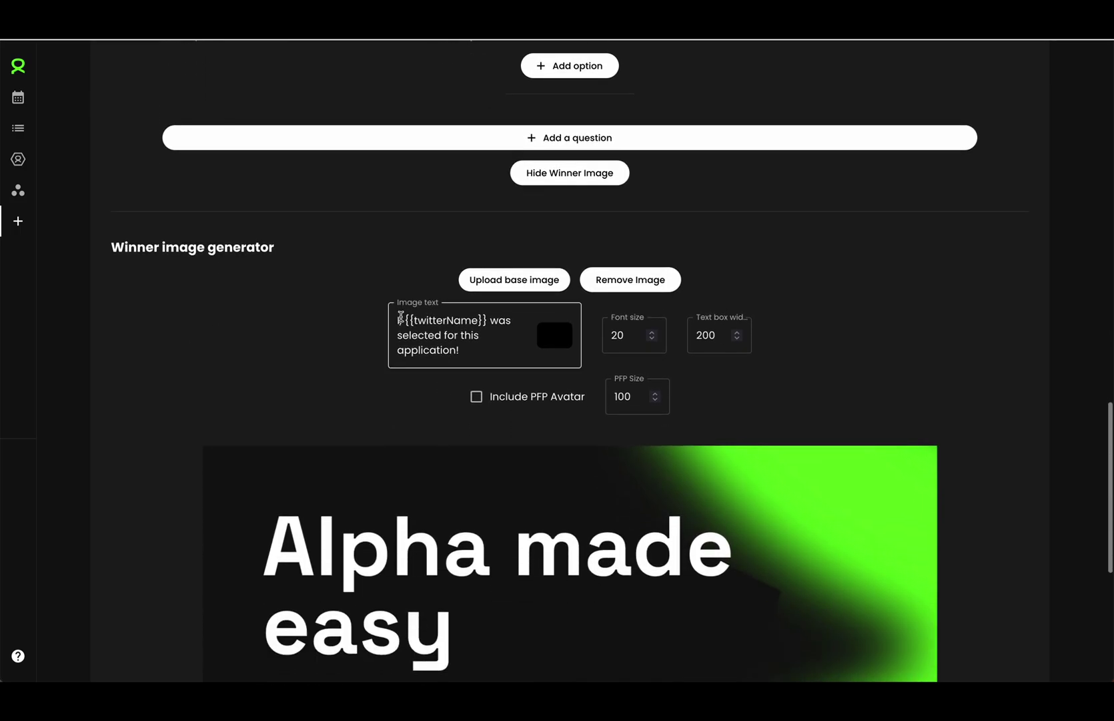
{"action": "left_click", "coordinate": [463, 325]}
{"action": "triple_click", "coordinate": [448, 341]}
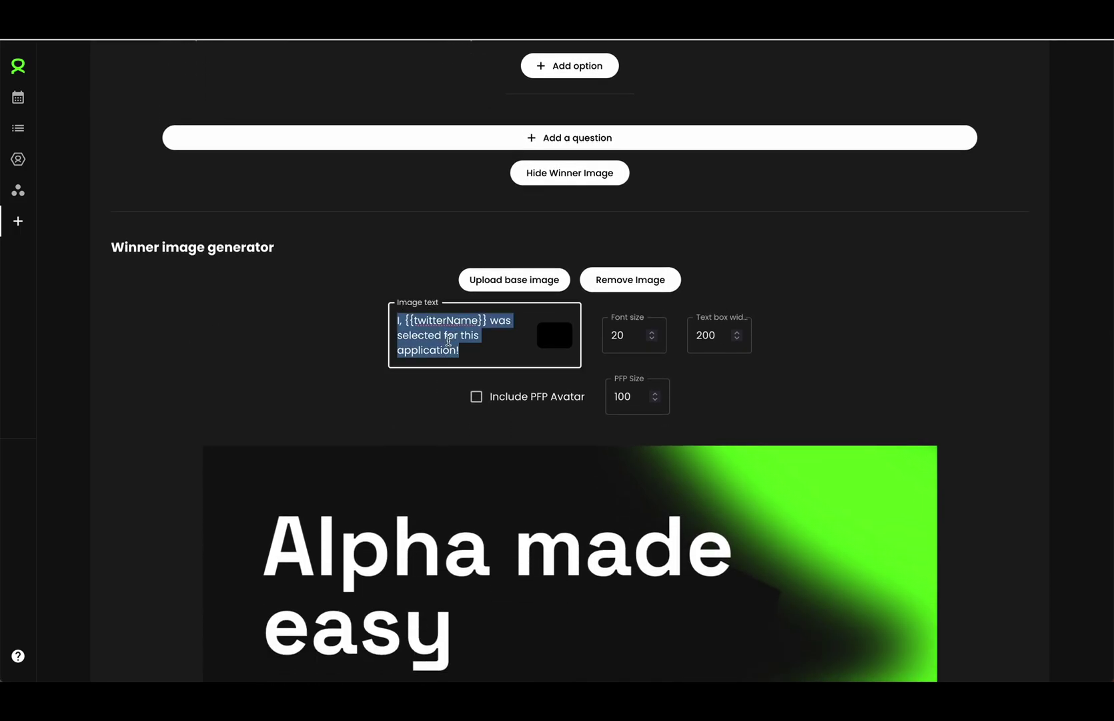
Step: Set the overlay text font size to 20 and the text box width to 300
{"action": "scroll", "coordinate": [521, 364], "scroll_direction": "down", "scroll_amount": 3}
{"action": "left_click", "coordinate": [652, 169]}
{"action": "left_click", "coordinate": [652, 170]}
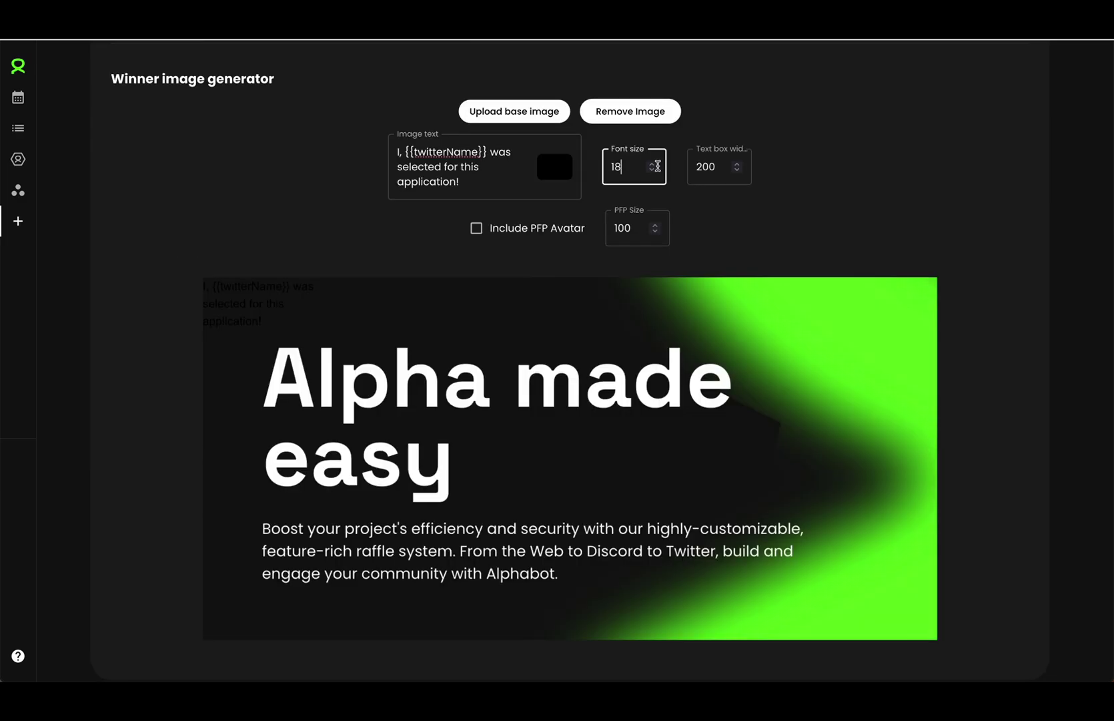
{"action": "left_click", "coordinate": [653, 163]}
{"action": "left_click", "coordinate": [653, 162]}
{"action": "left_click", "coordinate": [721, 166]}
{"action": "left_click", "coordinate": [737, 164]}
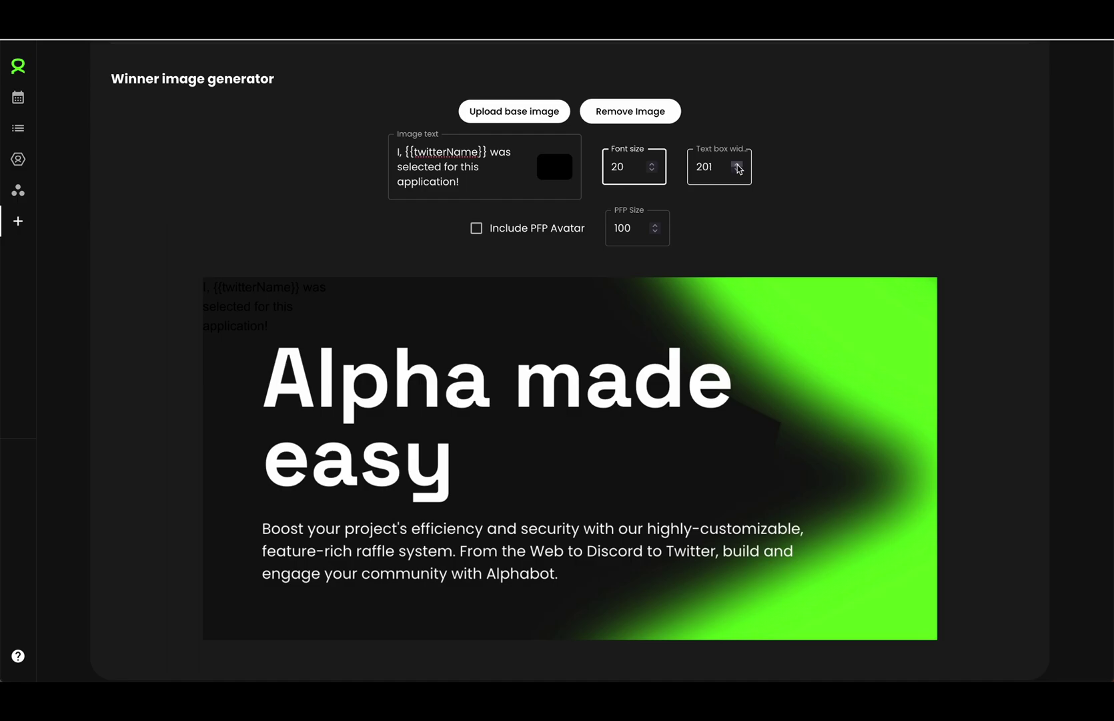
{"action": "double_click", "coordinate": [706, 166]}
{"action": "type", "text": "300"}
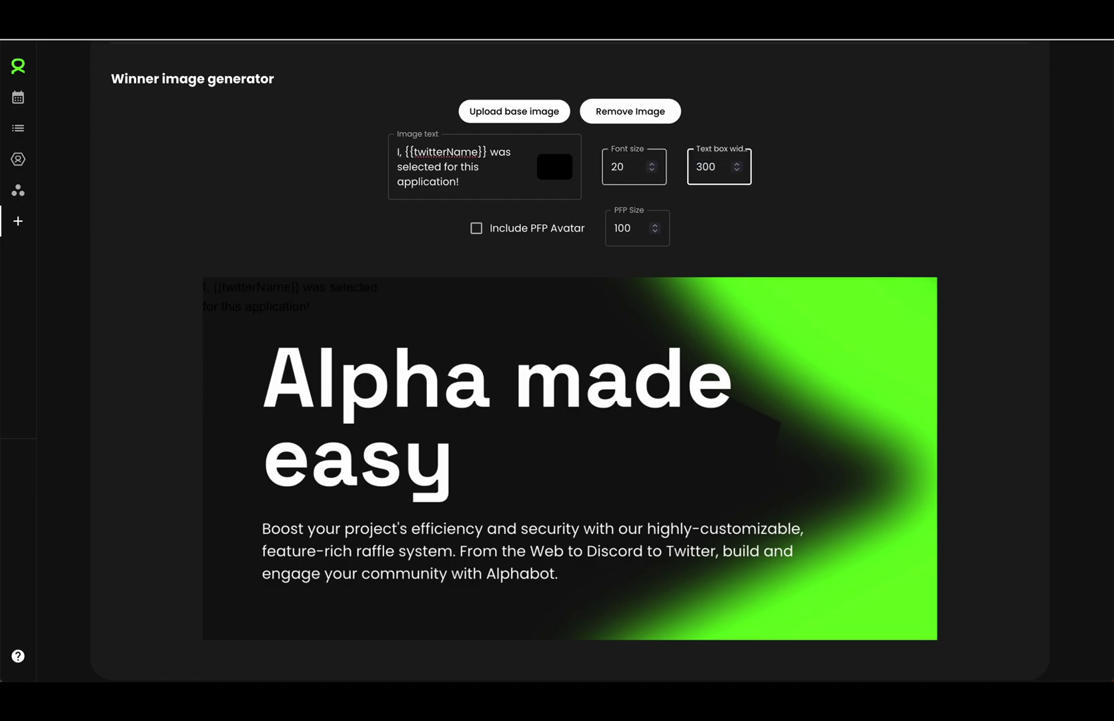
{"action": "left_click", "coordinate": [800, 193]}
{"action": "left_click", "coordinate": [615, 167]}
{"action": "left_click", "coordinate": [652, 164]}
Step: Make the overlay text white and move it right and down
{"action": "left_click", "coordinate": [554, 166]}
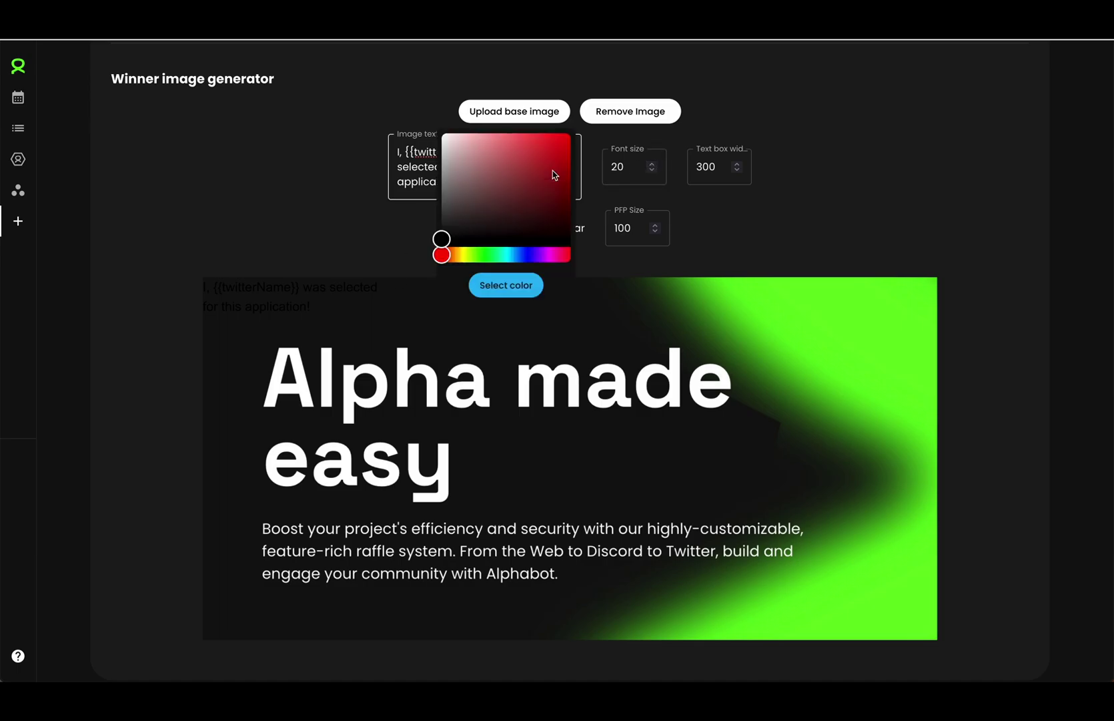
{"action": "left_click", "coordinate": [479, 190]}
{"action": "left_click", "coordinate": [450, 171]}
{"action": "left_click", "coordinate": [313, 267]}
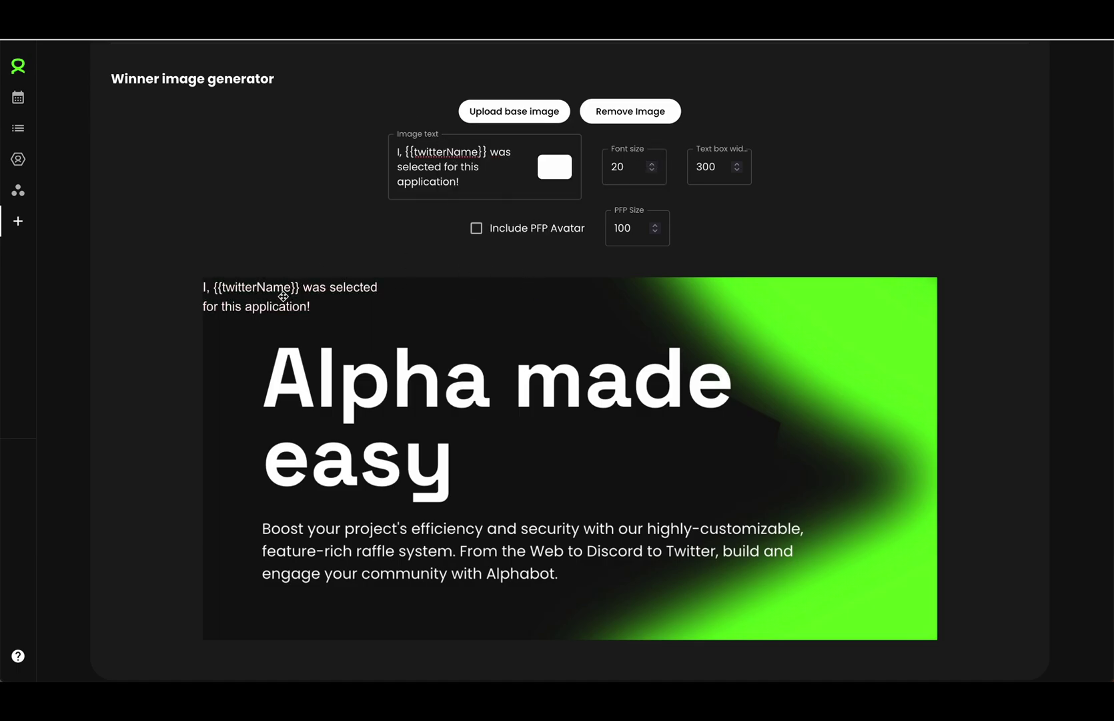
{"action": "left_click_drag", "start_coordinate": [383, 315], "coordinate": [493, 318]}
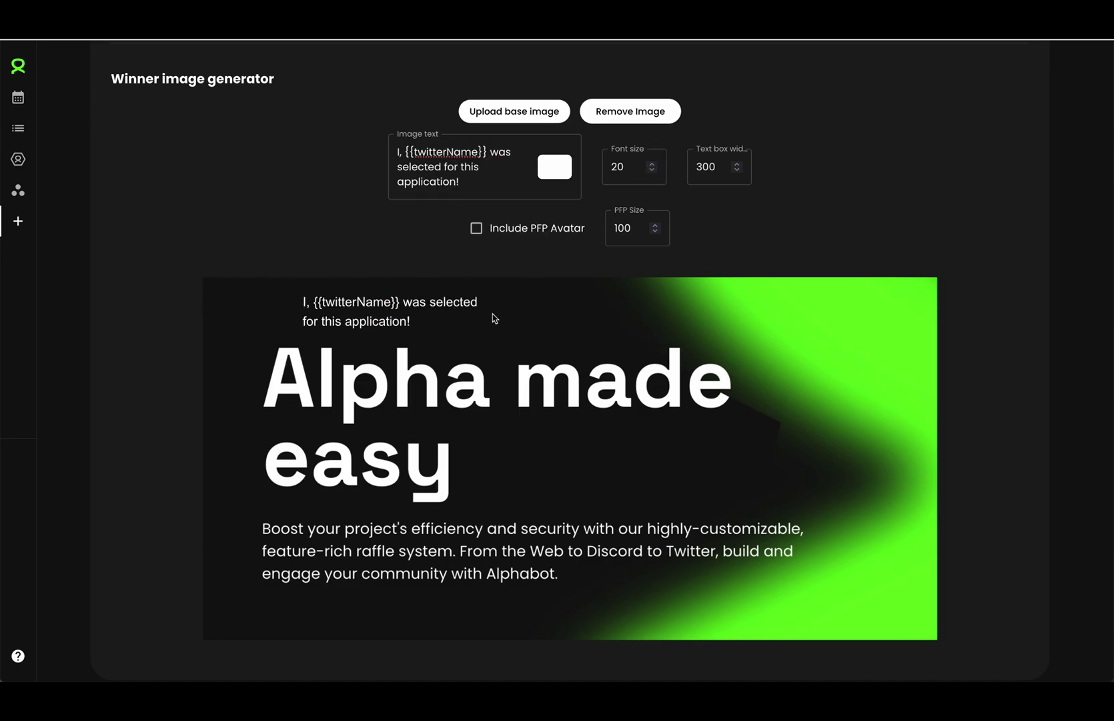
Step: Include a size-200 profile avatar placed over the word easy beside the text
{"action": "left_click", "coordinate": [516, 230]}
{"action": "left_click_drag", "start_coordinate": [240, 328], "coordinate": [516, 476]}
{"action": "left_click_drag", "start_coordinate": [348, 322], "coordinate": [613, 482]}
{"action": "left_click_drag", "start_coordinate": [634, 231], "coordinate": [531, 212]}
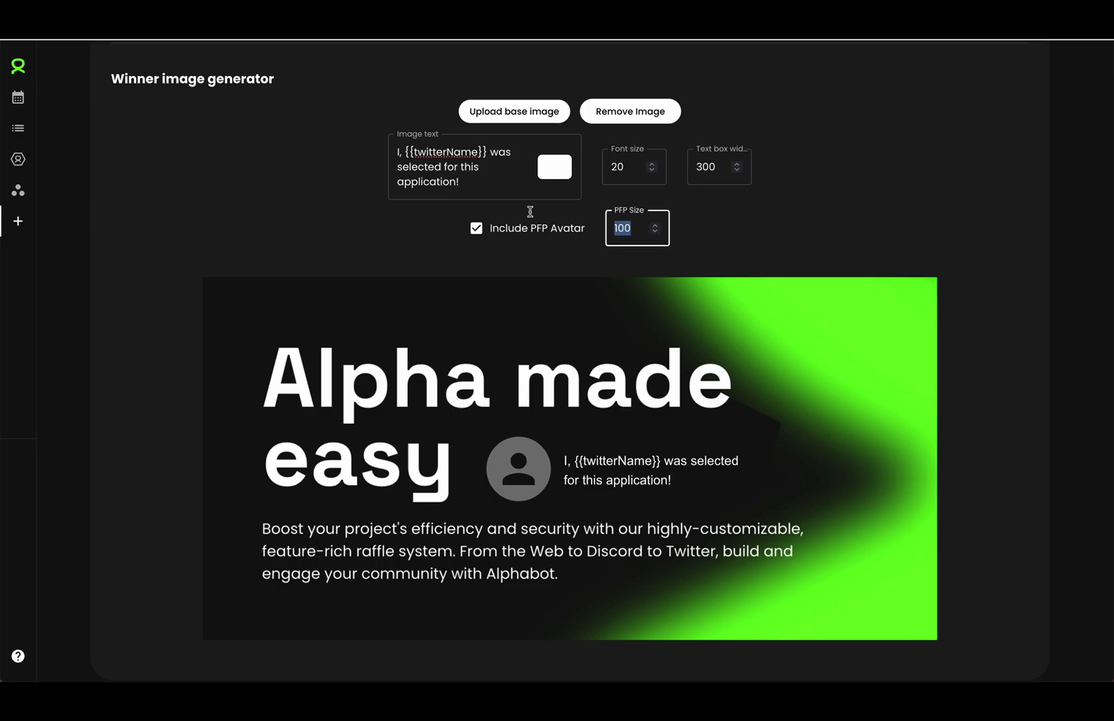
{"action": "type", "text": "150"}
{"action": "left_click_drag", "start_coordinate": [535, 487], "coordinate": [482, 467]}
{"action": "double_click", "coordinate": [634, 225]}
{"action": "type", "text": "200"}
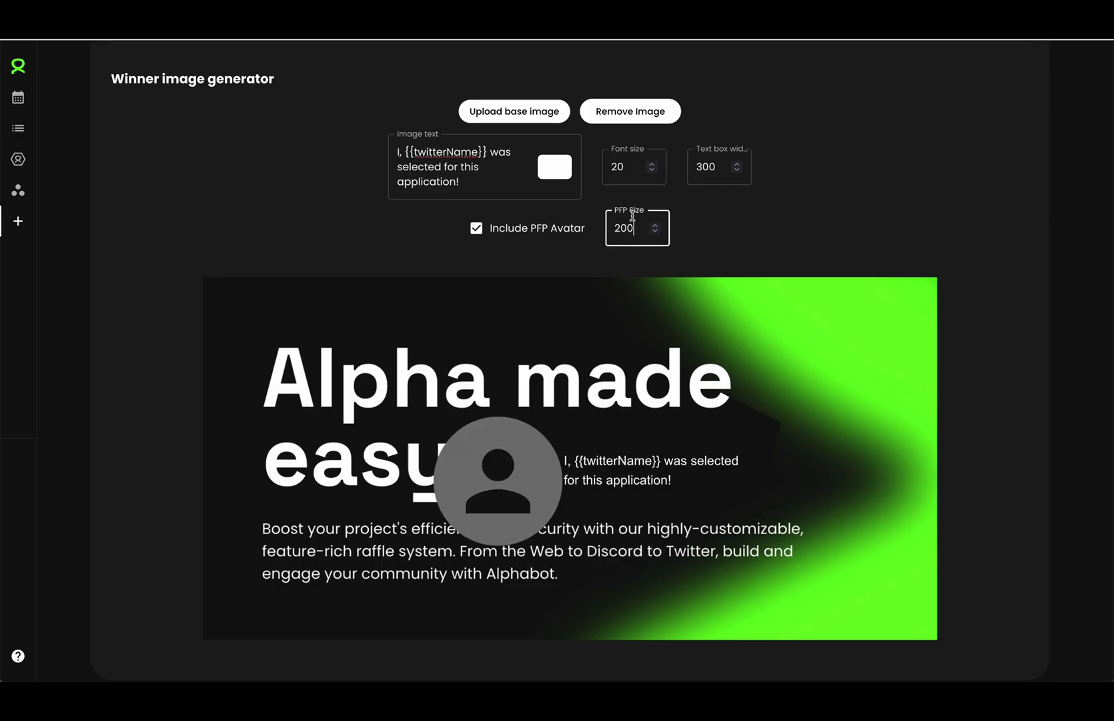
{"action": "left_click_drag", "start_coordinate": [475, 508], "coordinate": [508, 465]}
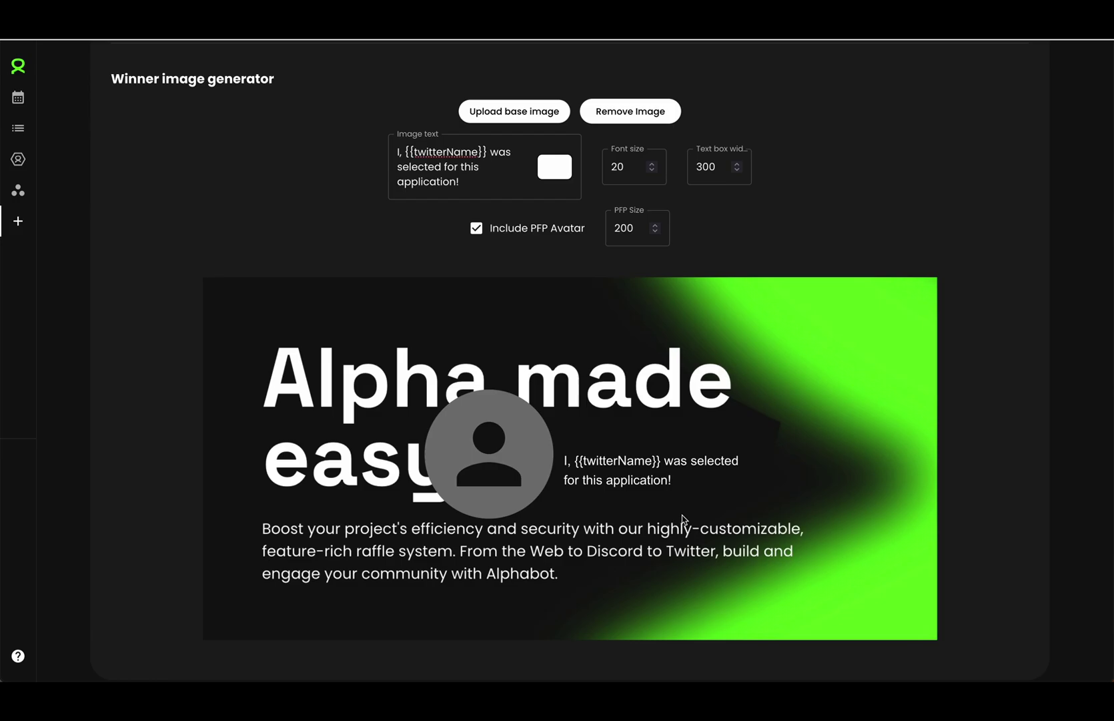
{"action": "left_click", "coordinate": [622, 120]}
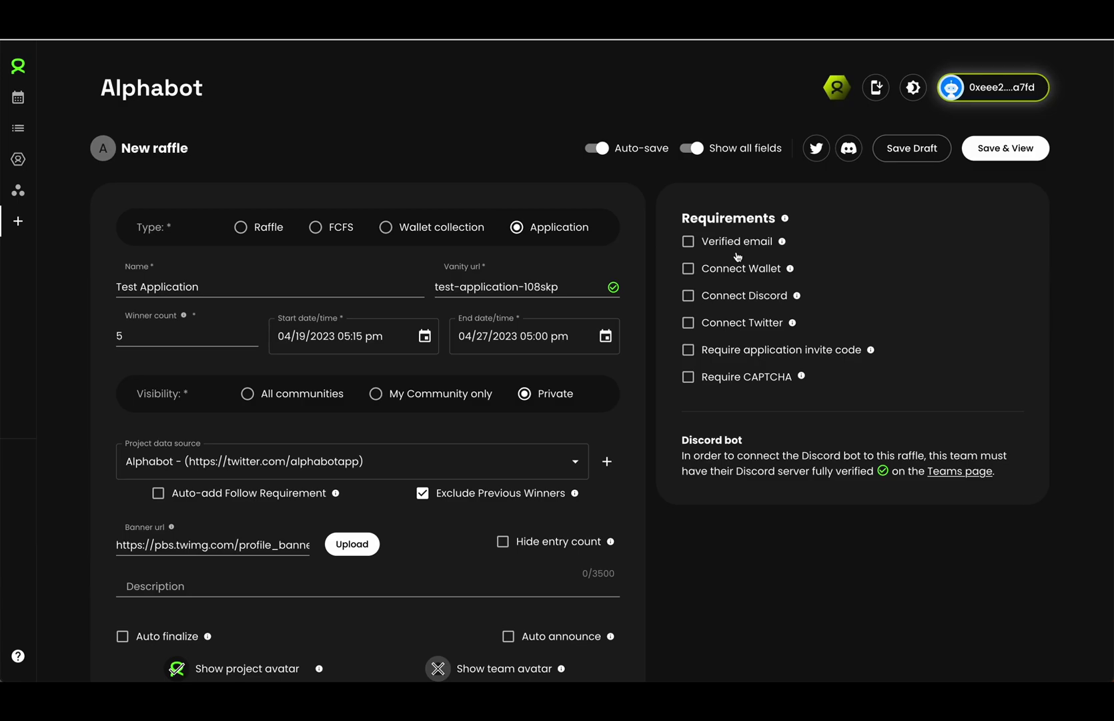
Step: Try email and Ethereum wallet requirements, then require connecting Discord instead
{"action": "left_click", "coordinate": [742, 247]}
{"action": "left_click", "coordinate": [744, 247]}
{"action": "left_click", "coordinate": [743, 268]}
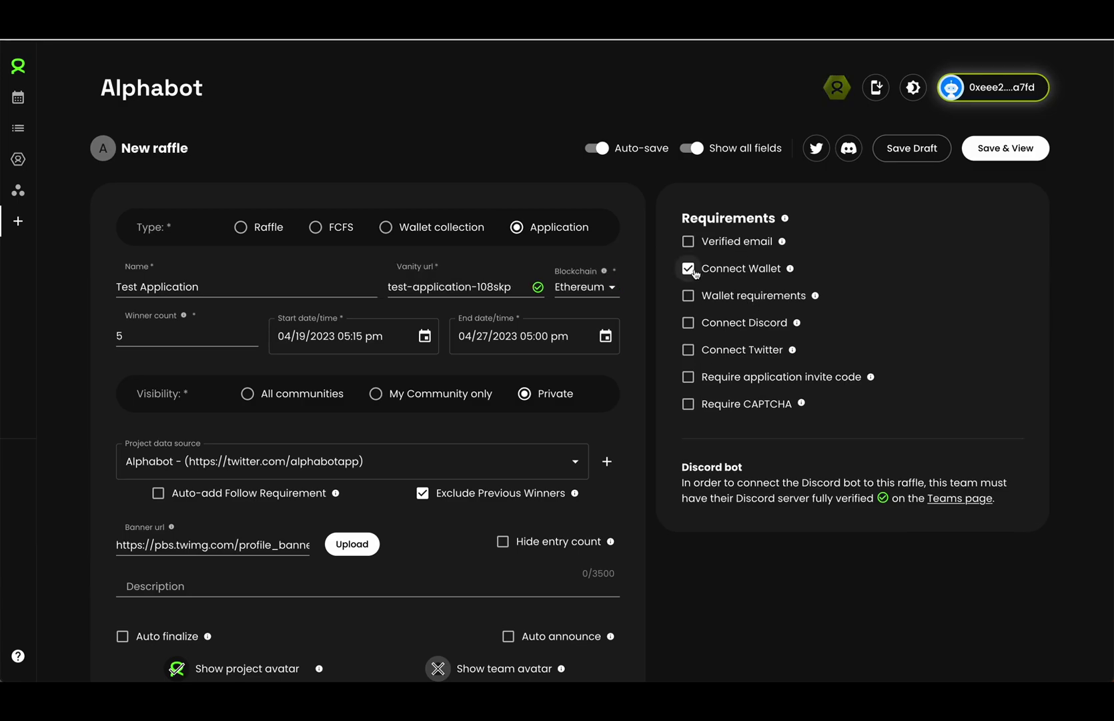
{"action": "left_click", "coordinate": [582, 287]}
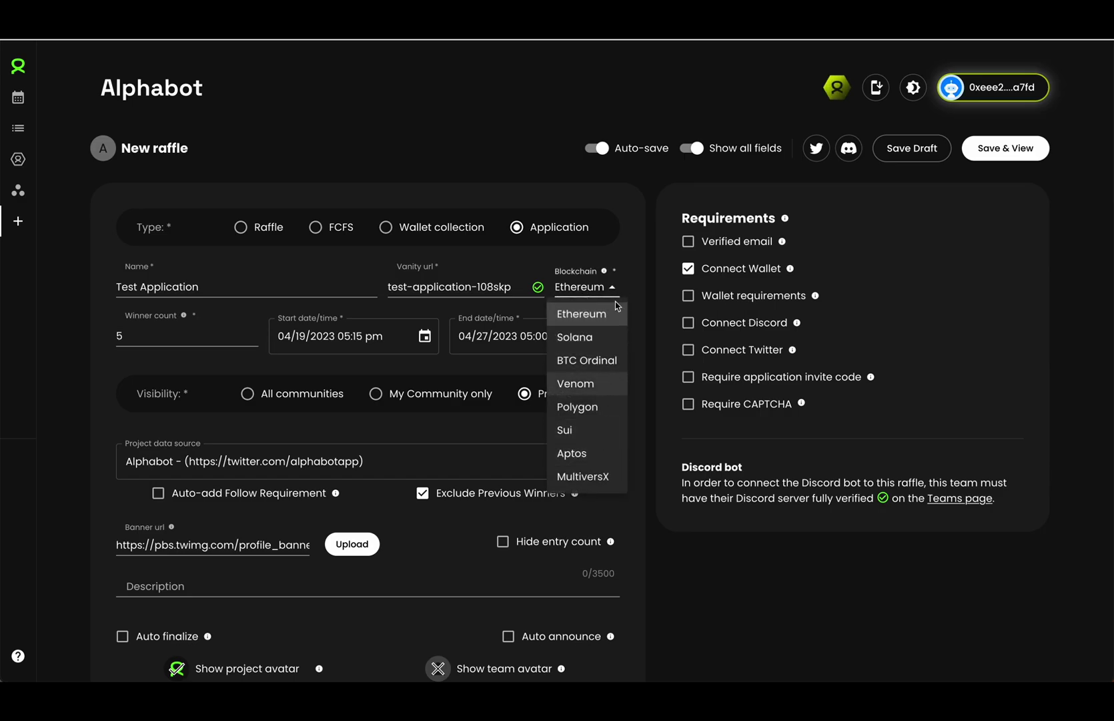
{"action": "left_click", "coordinate": [646, 287]}
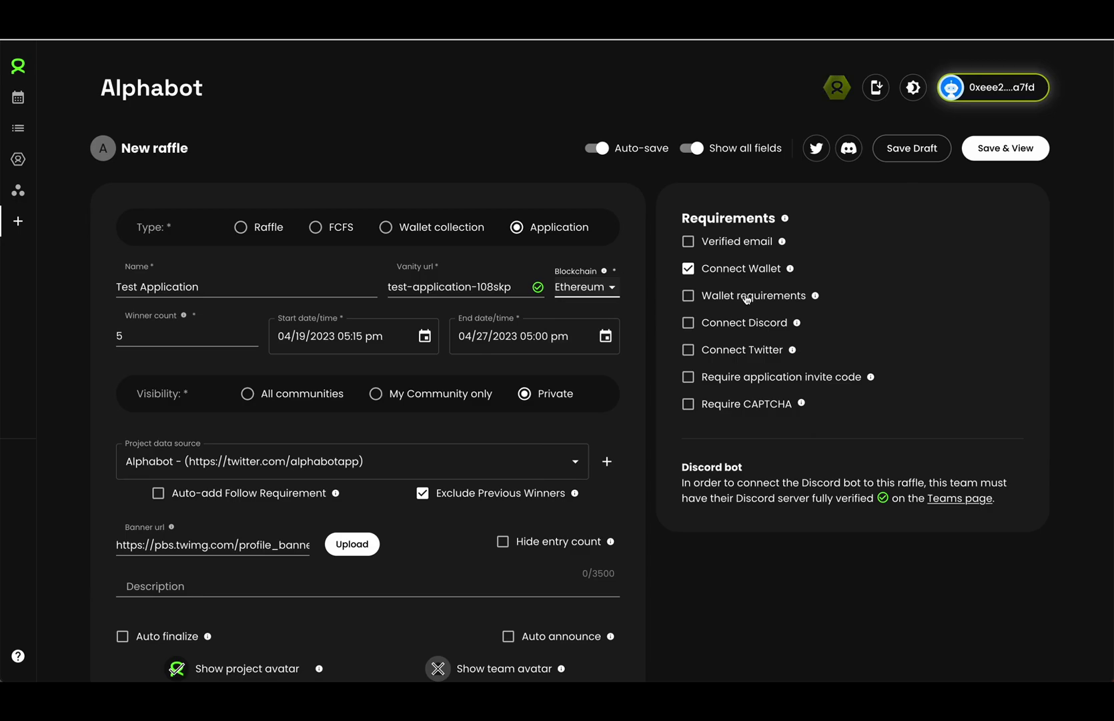
{"action": "left_click", "coordinate": [747, 299]}
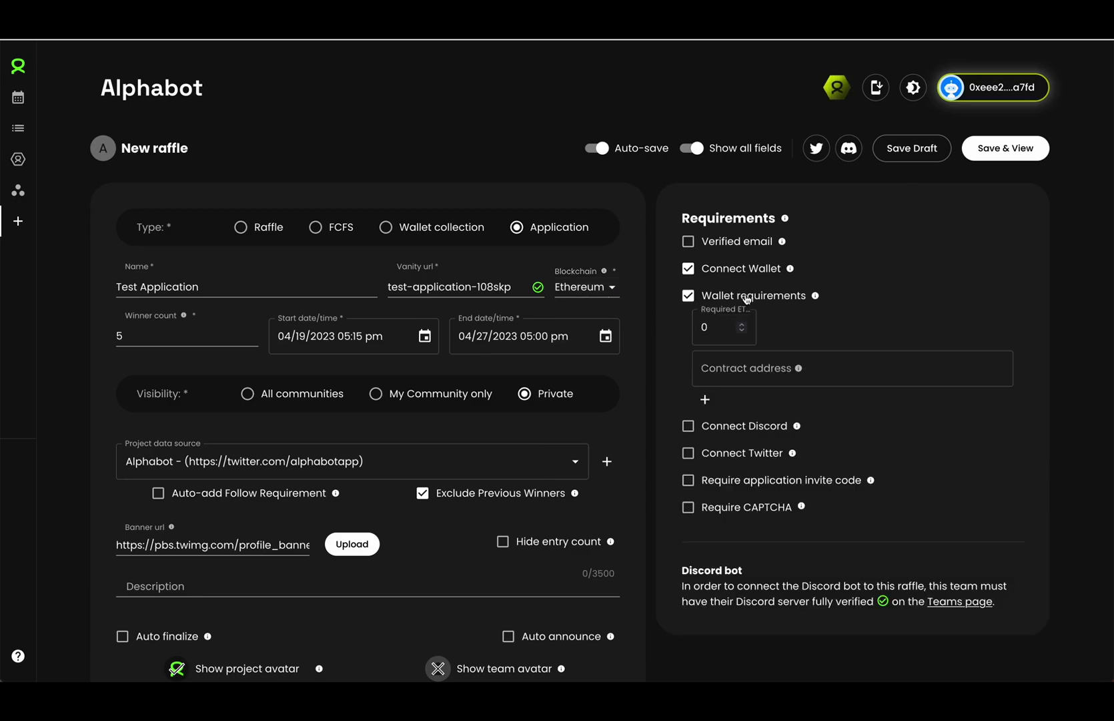
{"action": "double_click", "coordinate": [721, 320]}
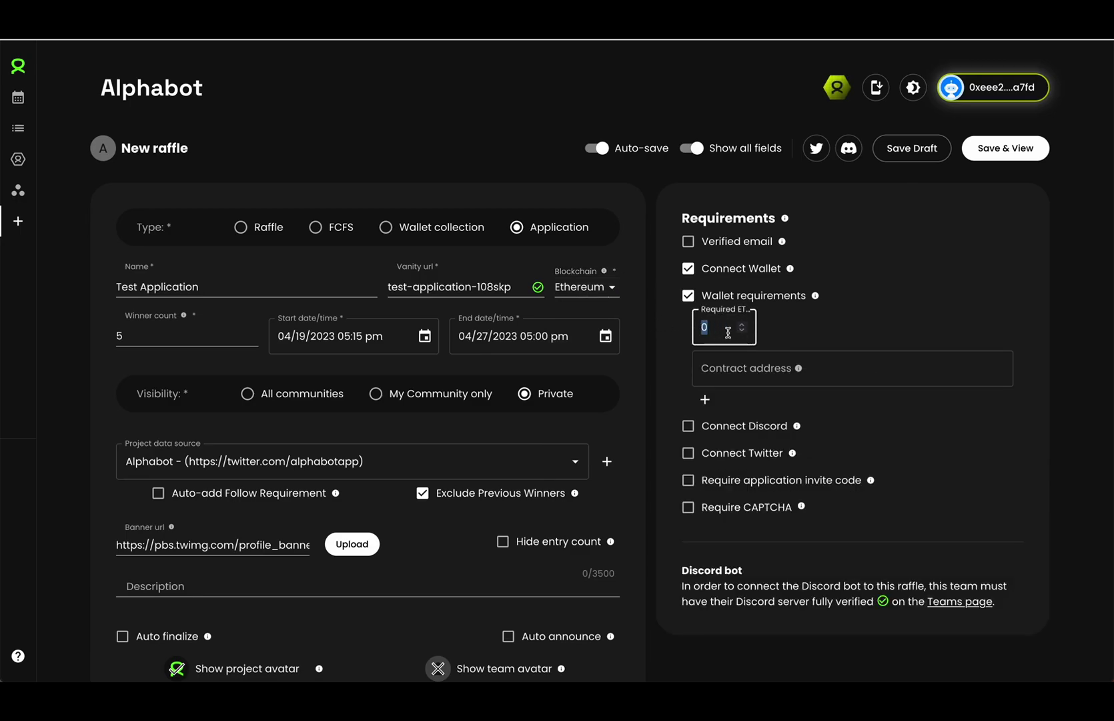
{"action": "left_click", "coordinate": [748, 370]}
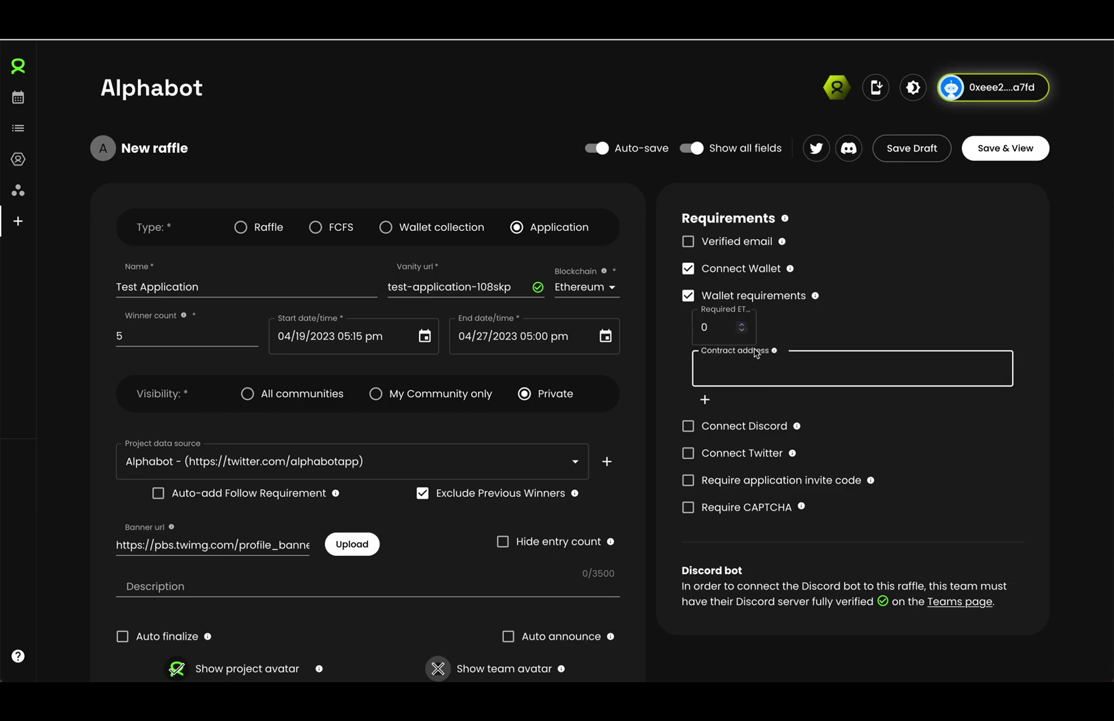
{"action": "left_click", "coordinate": [704, 399]}
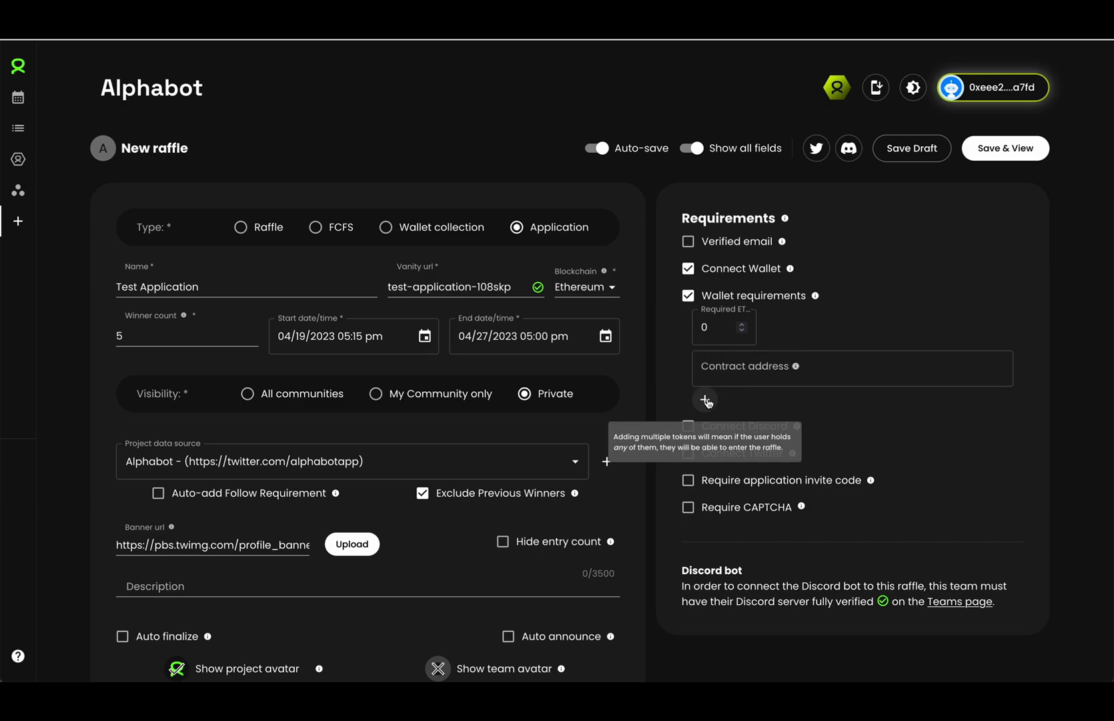
{"action": "left_click", "coordinate": [688, 295]}
{"action": "left_click", "coordinate": [687, 295]}
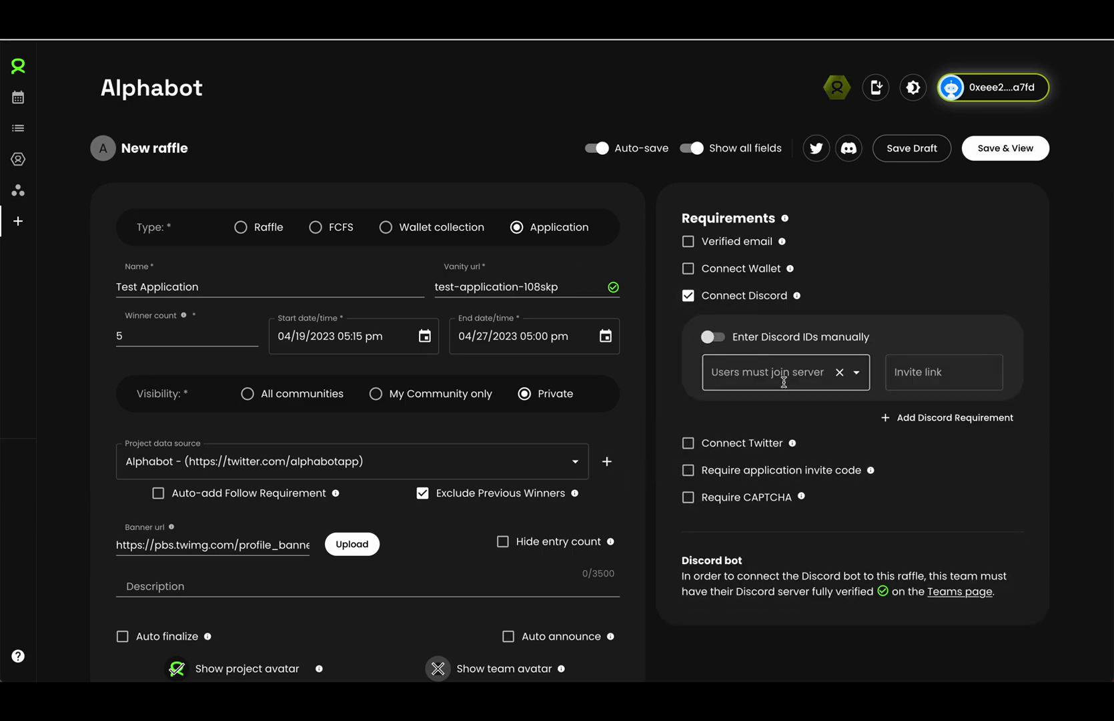
Step: Require joining the Alphabot server with the Alphabot User role
{"action": "left_click", "coordinate": [759, 372]}
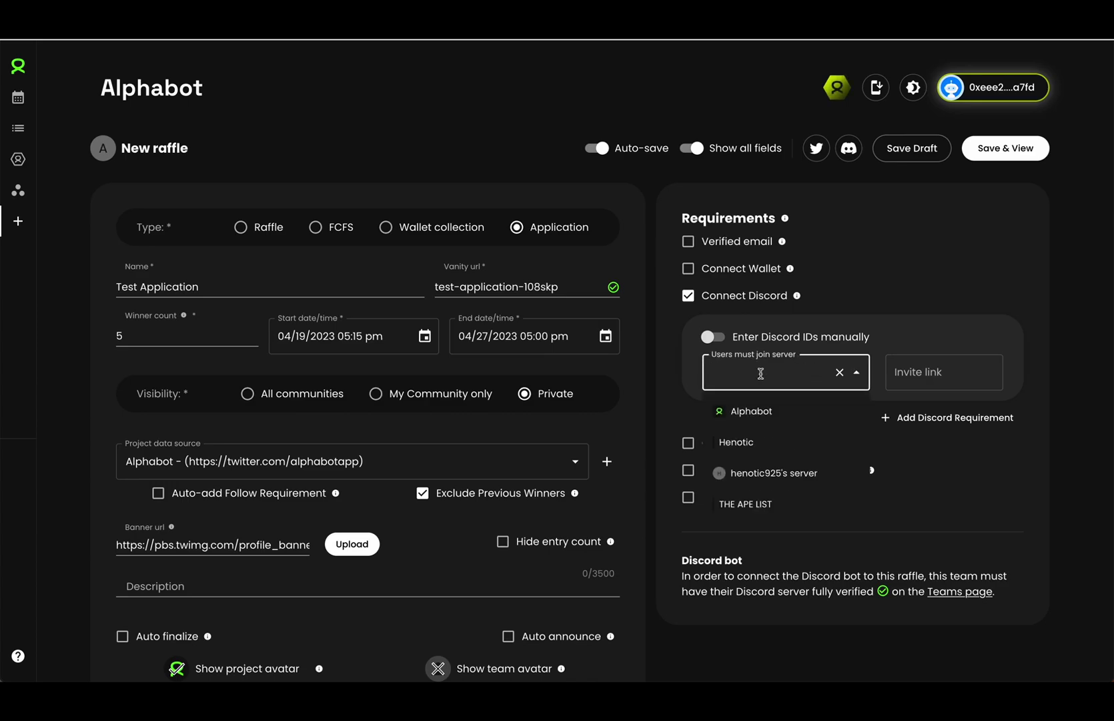
{"action": "left_click", "coordinate": [752, 411]}
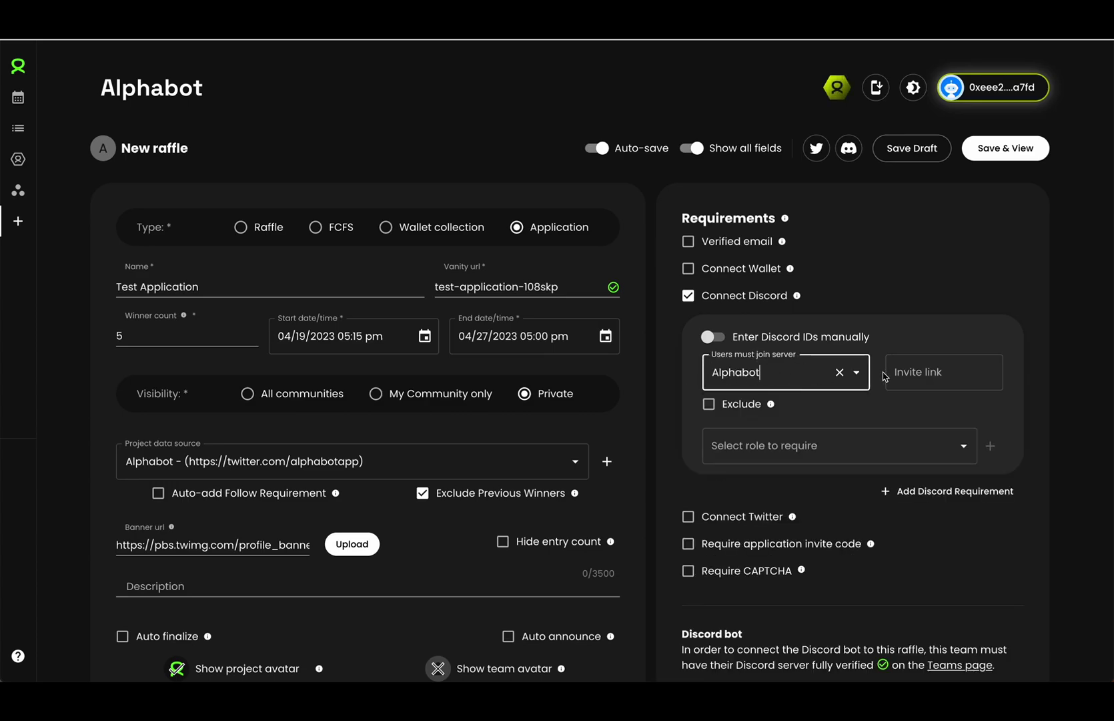
{"action": "left_click", "coordinate": [742, 407]}
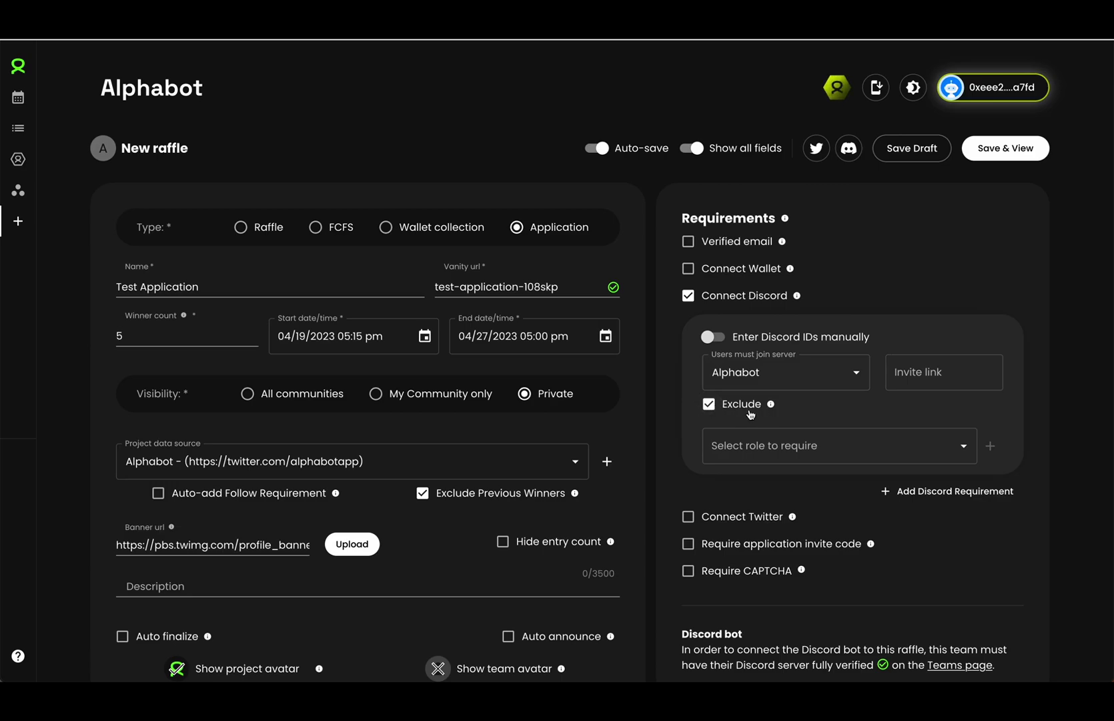
{"action": "left_click", "coordinate": [750, 413]}
{"action": "left_click", "coordinate": [814, 442]}
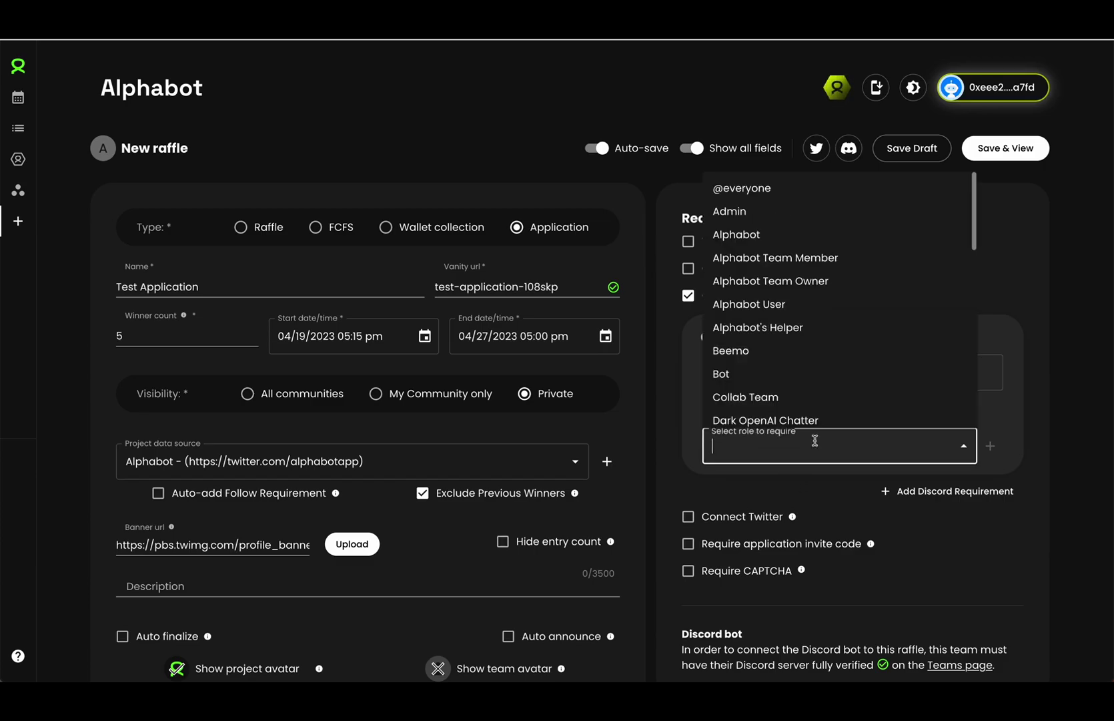
{"action": "left_click", "coordinate": [797, 305]}
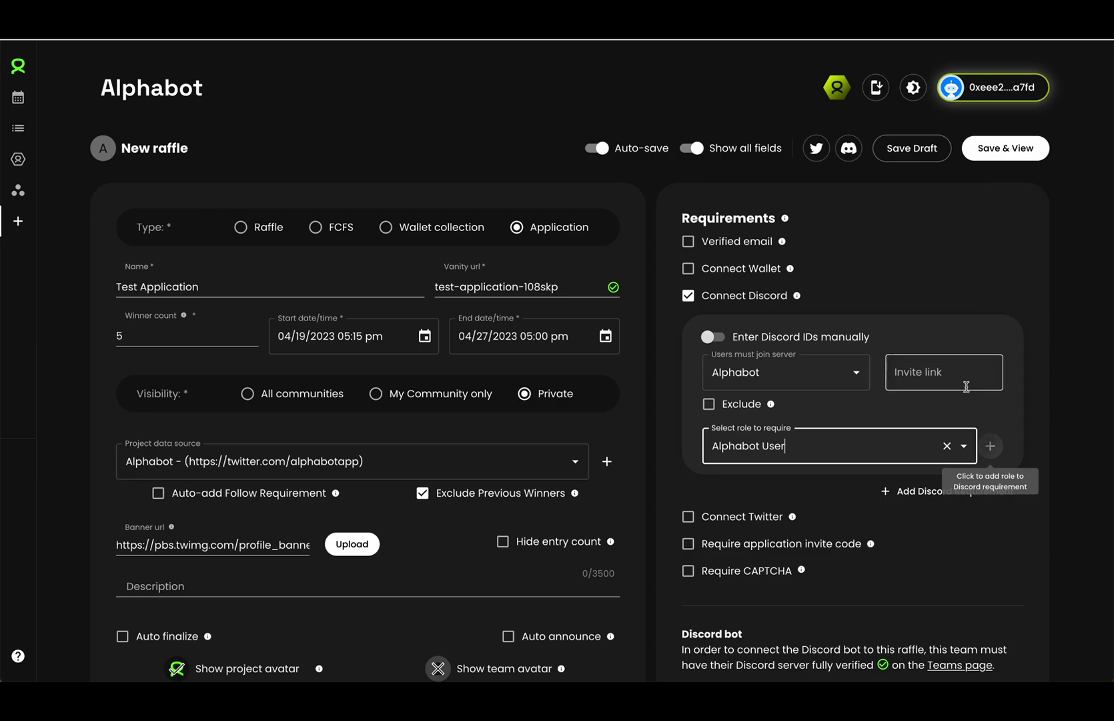
{"action": "left_click", "coordinate": [991, 446]}
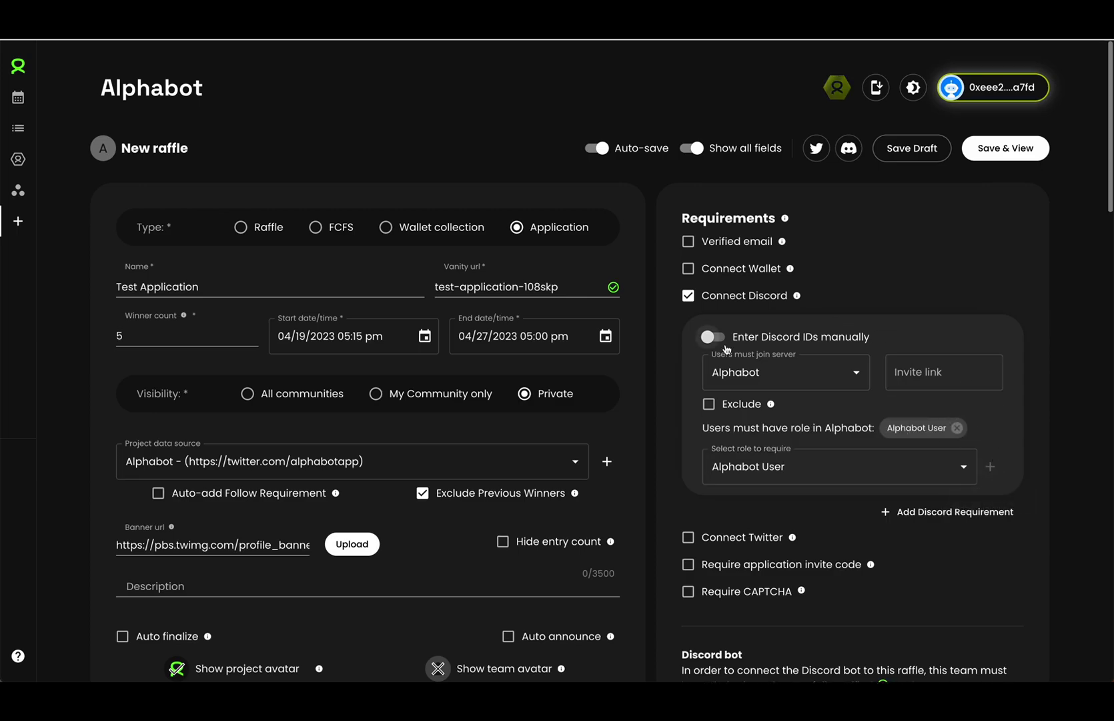
Step: Add a THE APE LIST server requirement with the Alphabot role, then remove it
{"action": "scroll", "coordinate": [834, 425], "scroll_direction": "down", "scroll_amount": 1}
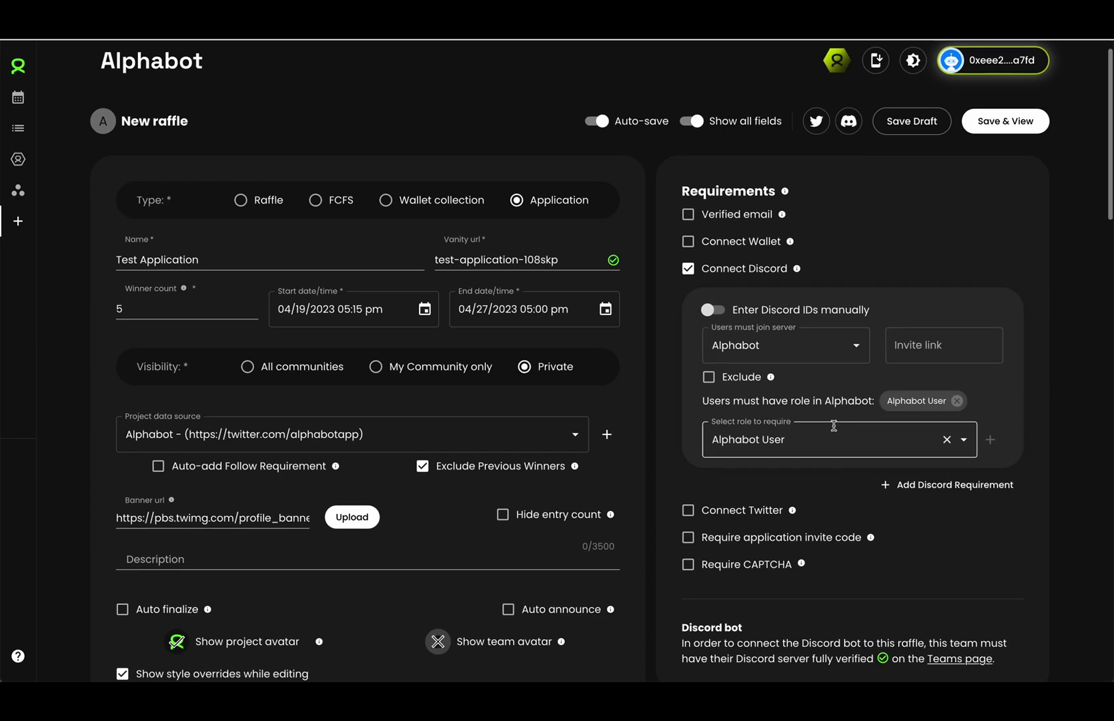
{"action": "left_click", "coordinate": [901, 484]}
{"action": "left_click", "coordinate": [819, 530]}
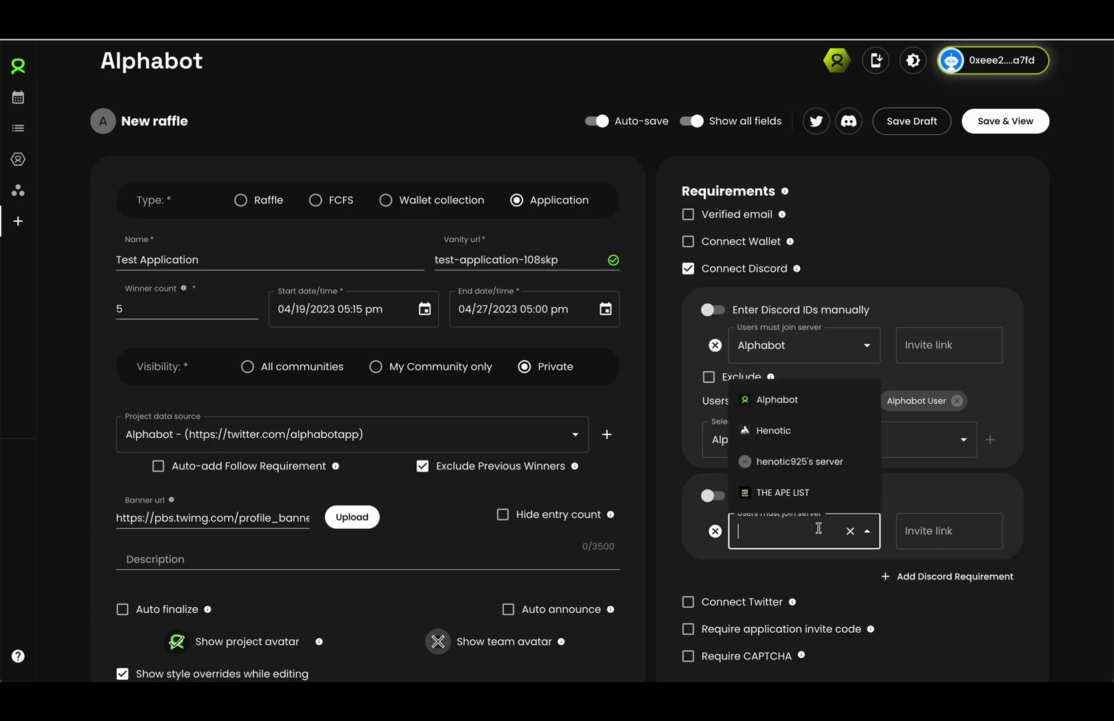
{"action": "type", "text": "ape"}
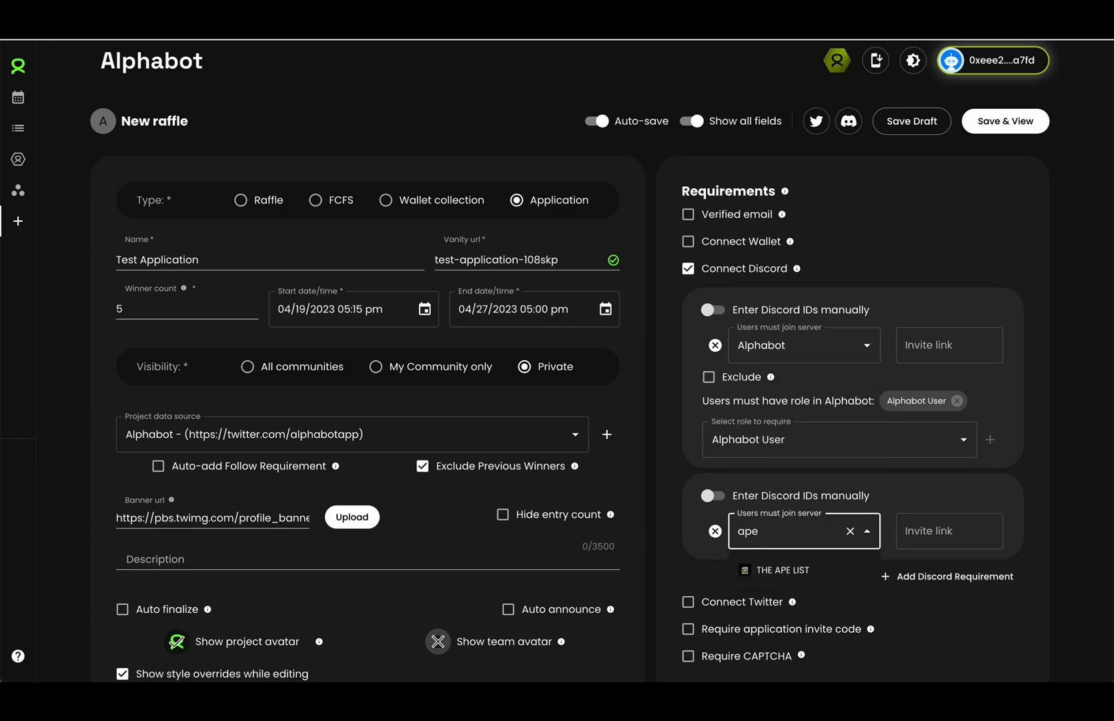
{"action": "left_click", "coordinate": [791, 569]}
{"action": "left_click", "coordinate": [827, 618]}
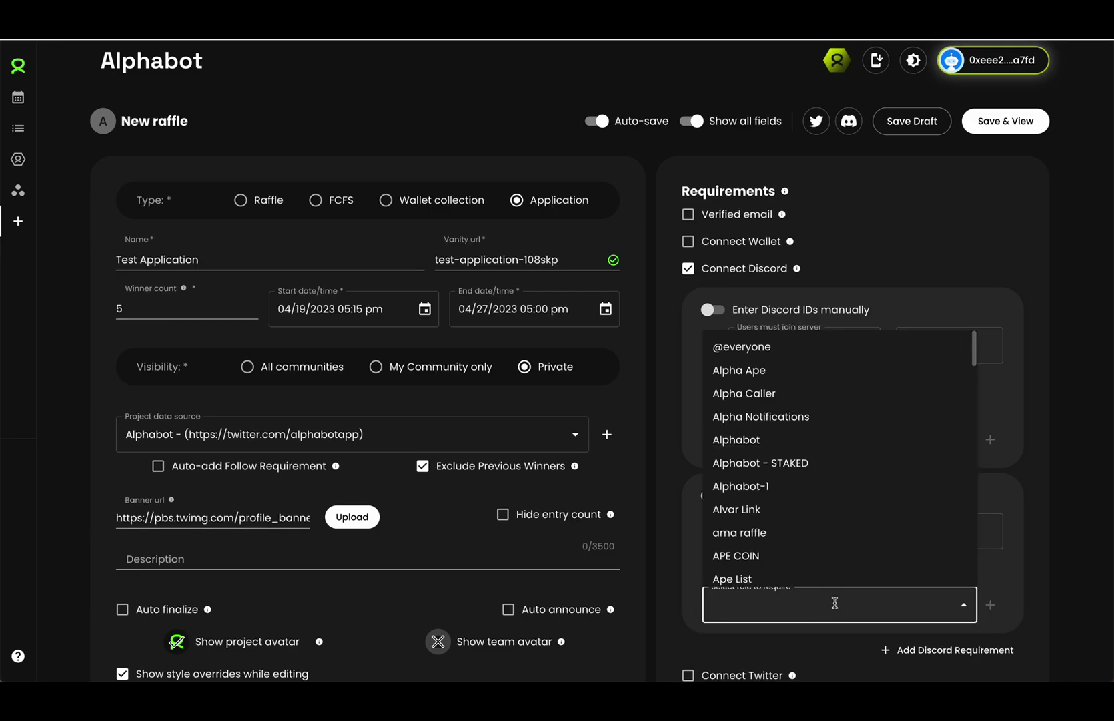
{"action": "left_click", "coordinate": [788, 439]}
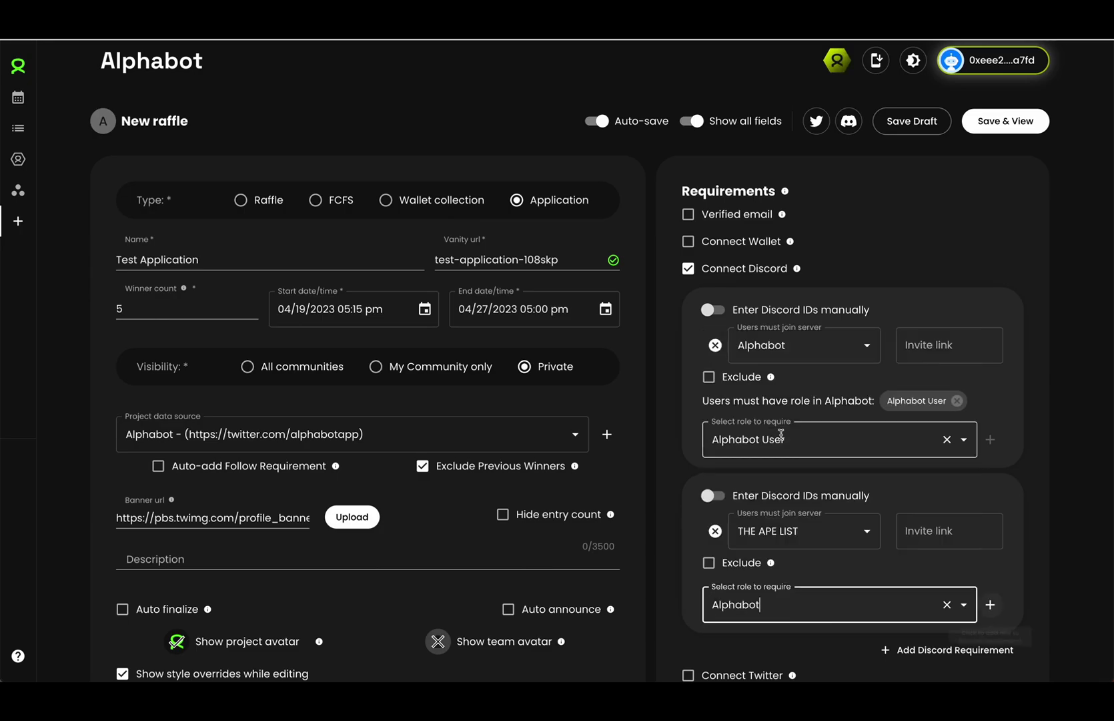
{"action": "left_click", "coordinate": [990, 604]}
{"action": "scroll", "coordinate": [989, 603], "scroll_direction": "down", "scroll_amount": 2}
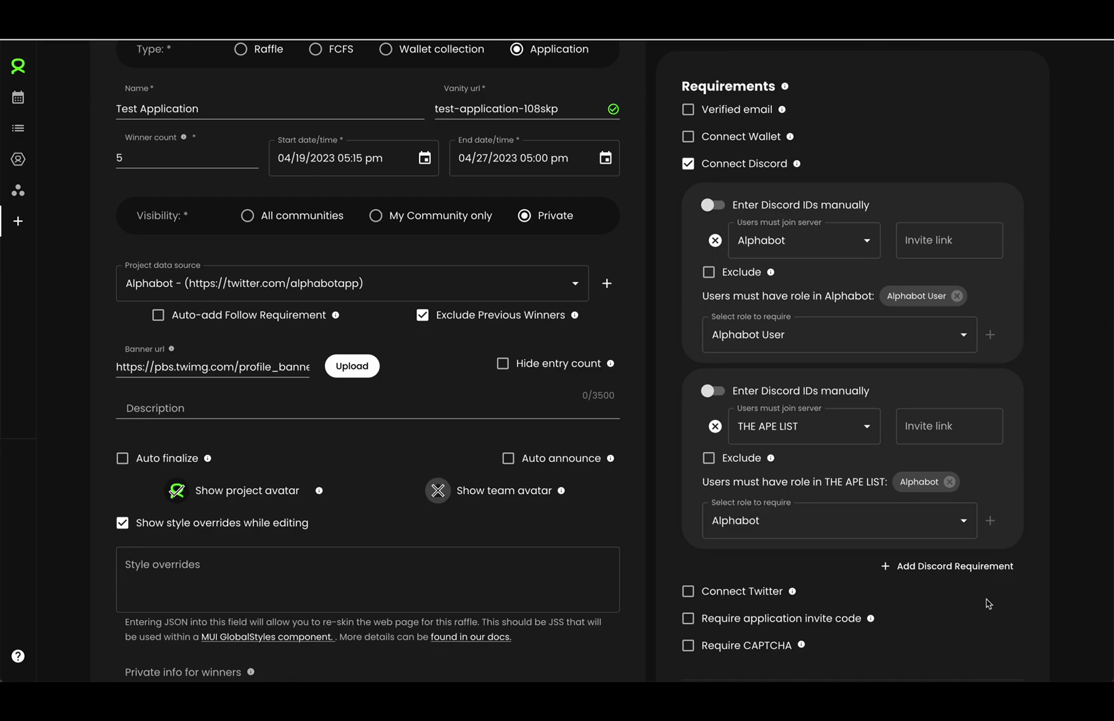
{"action": "left_click", "coordinate": [715, 426]}
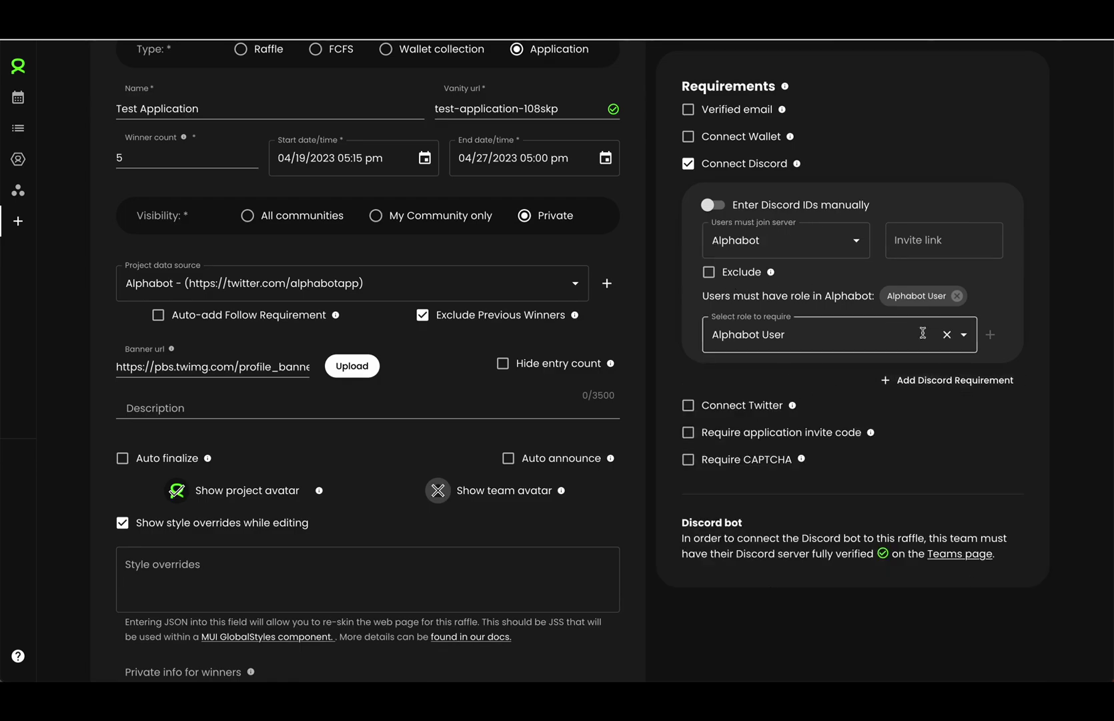
Step: Clear the Discord server and role, re-tick Connect Discord, and tick Connect Twitter
{"action": "left_click", "coordinate": [957, 296]}
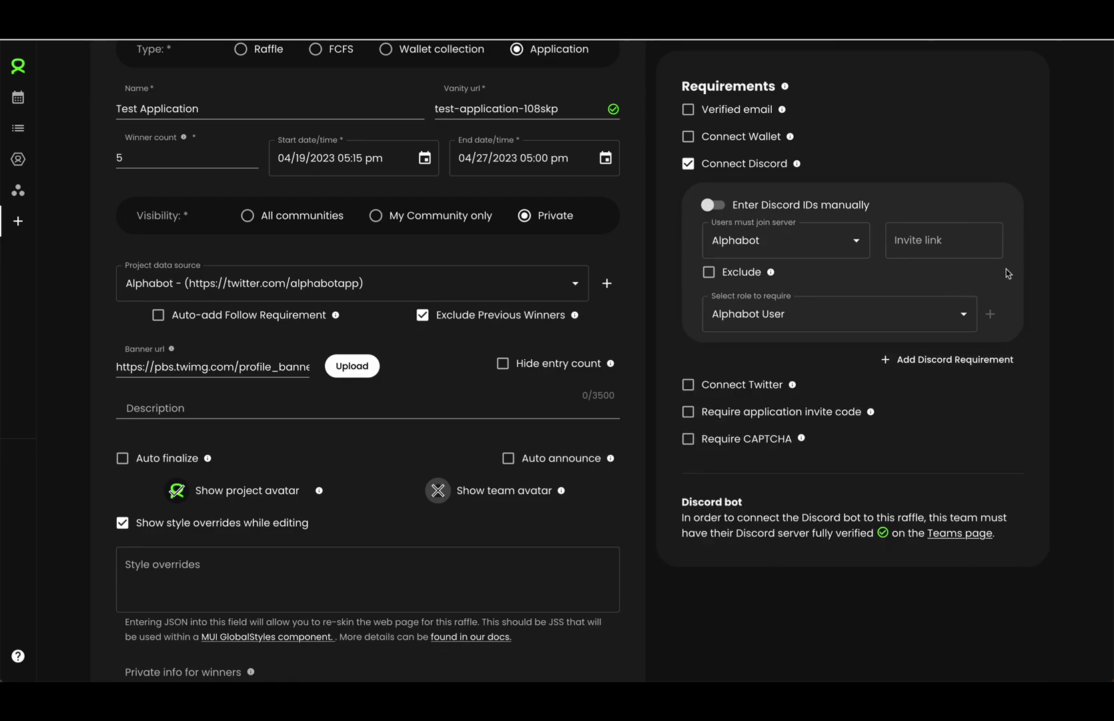
{"action": "left_click", "coordinate": [782, 237]}
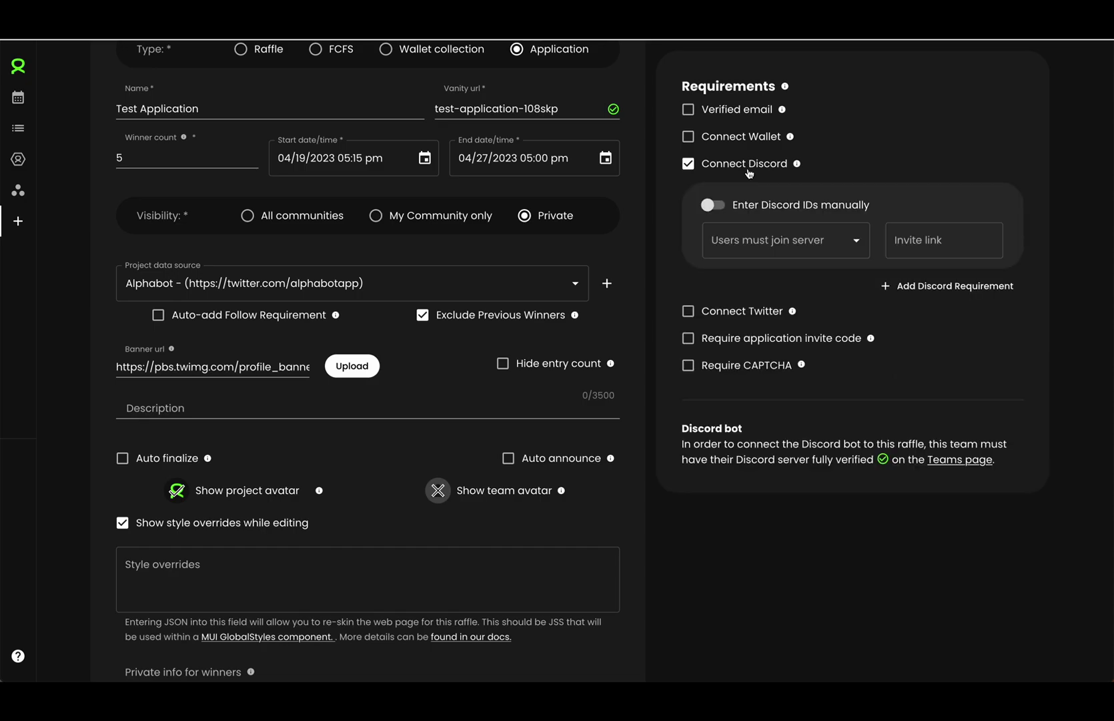
{"action": "left_click", "coordinate": [786, 165]}
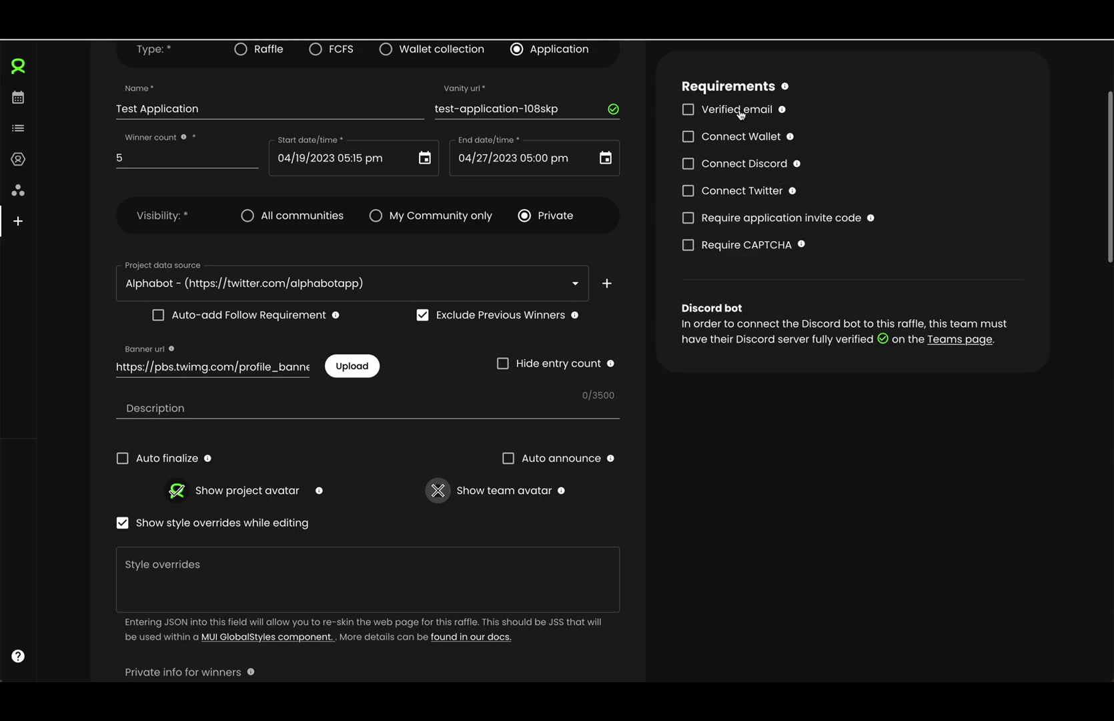
{"action": "left_click", "coordinate": [726, 166]}
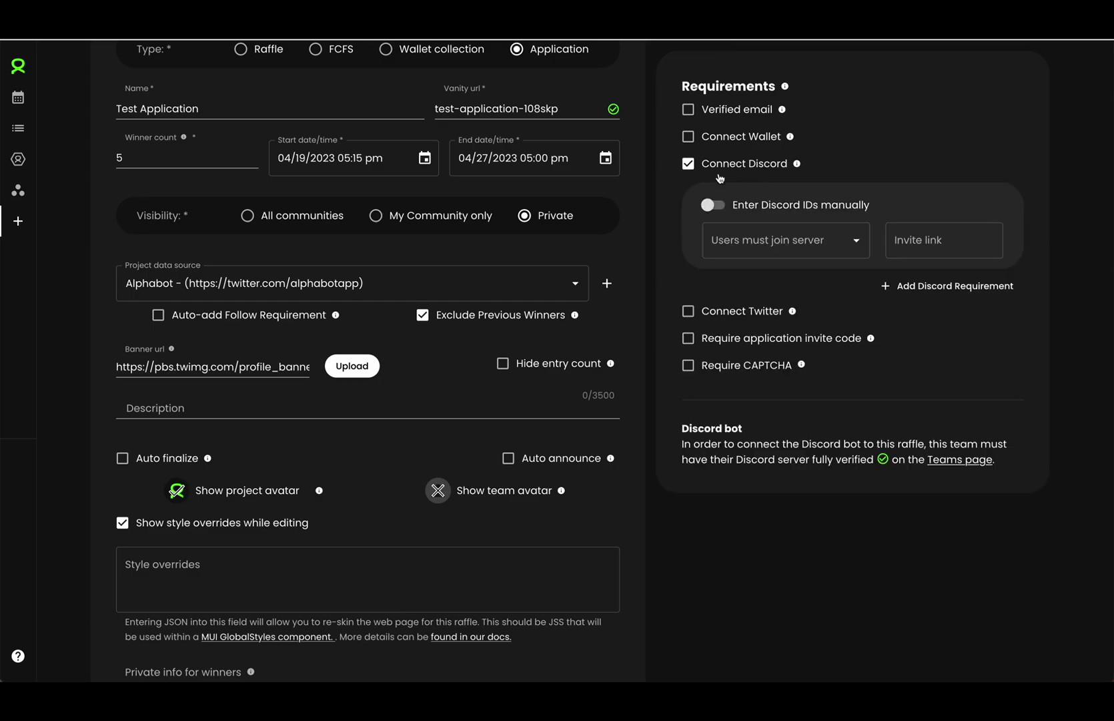
{"action": "left_click", "coordinate": [752, 318]}
{"action": "left_click", "coordinate": [866, 332]}
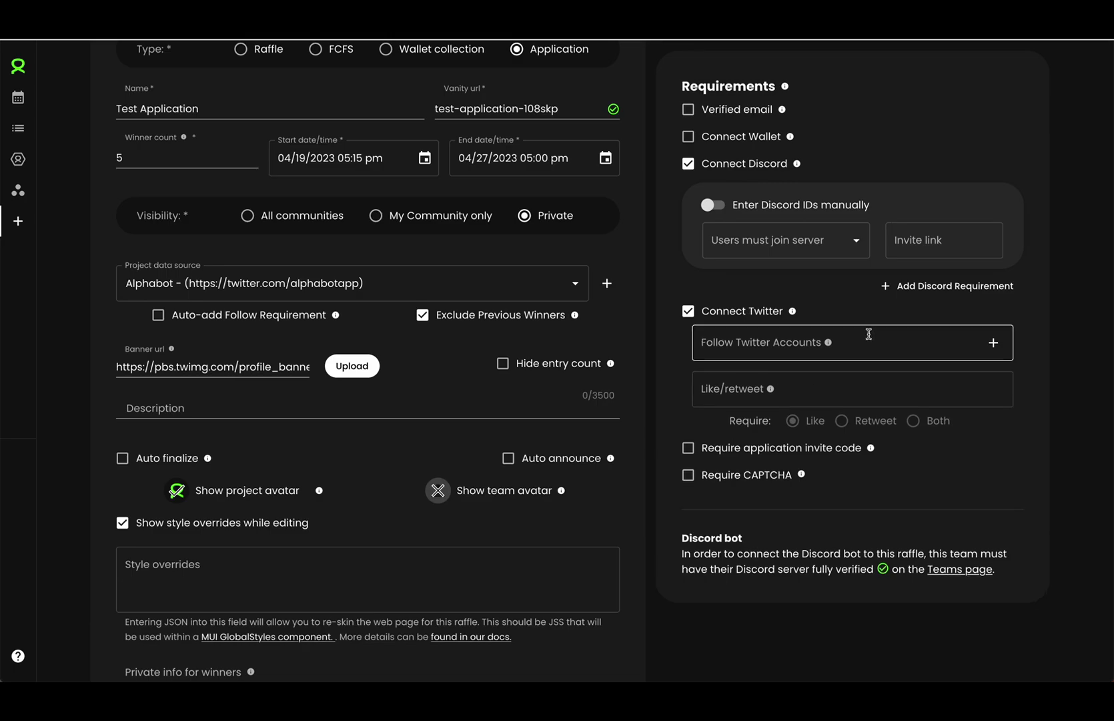
{"action": "scroll", "coordinate": [808, 453], "scroll_direction": "down", "scroll_amount": 1}
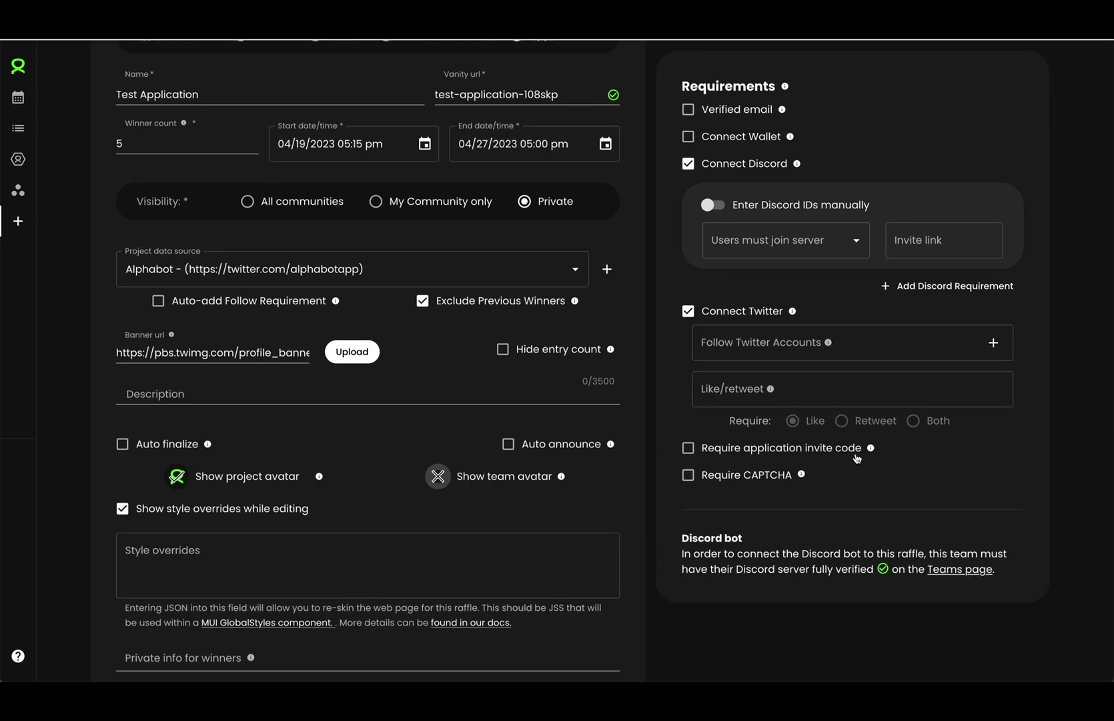
{"action": "mouse_move", "coordinate": [871, 453]}
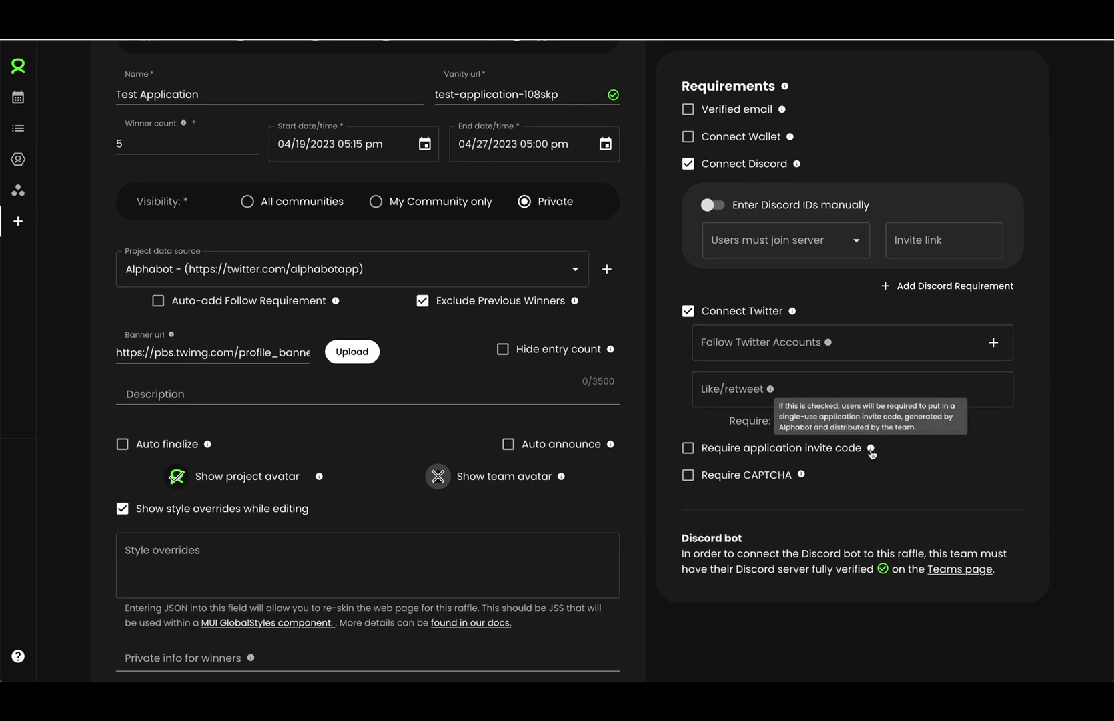
{"action": "left_click", "coordinate": [759, 452]}
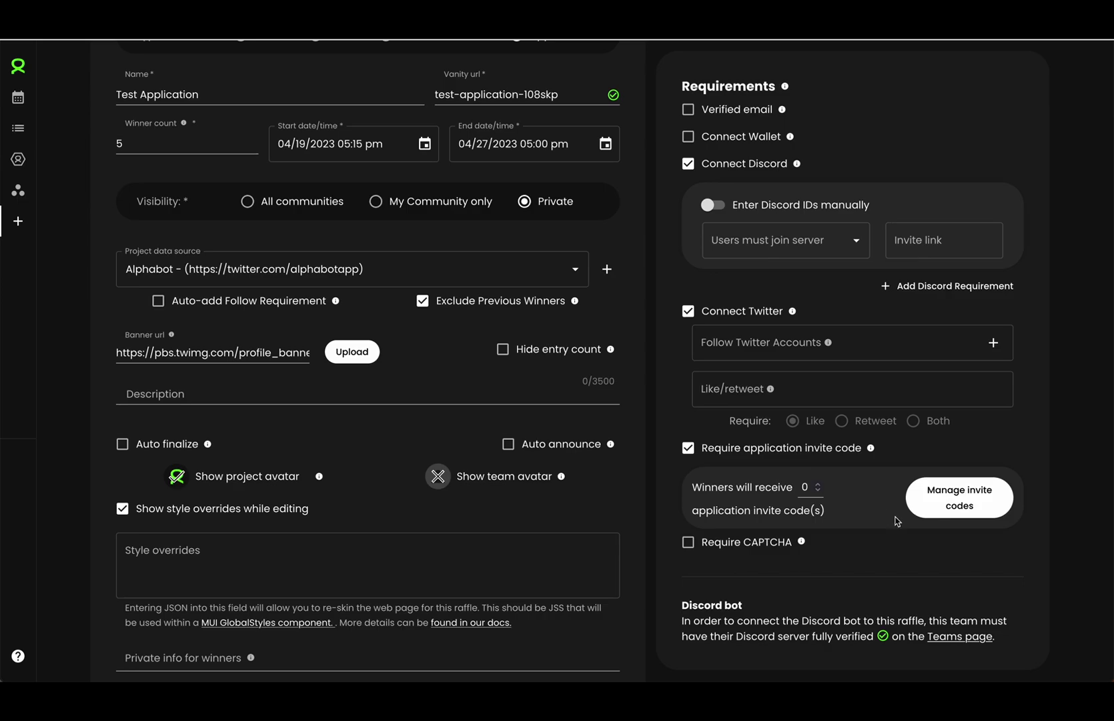
{"action": "left_click", "coordinate": [951, 506]}
Step: Generate 10 new invite codes for the Test Application and return to the top of the form
{"action": "left_click", "coordinate": [437, 362]}
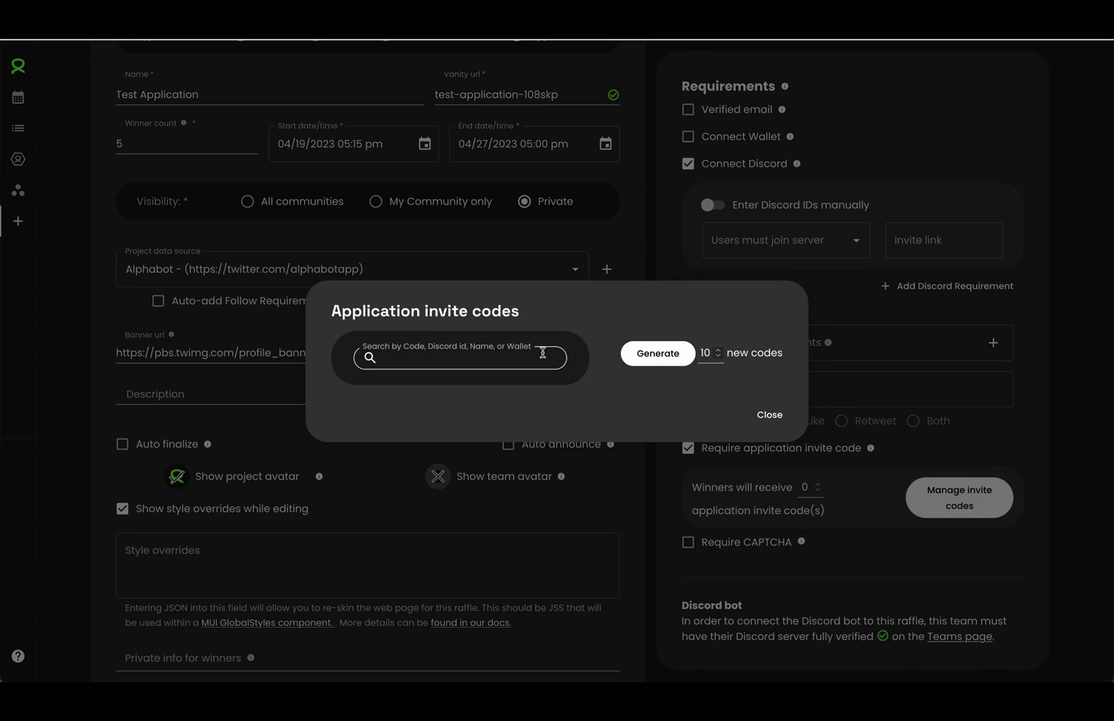
{"action": "left_click", "coordinate": [653, 360]}
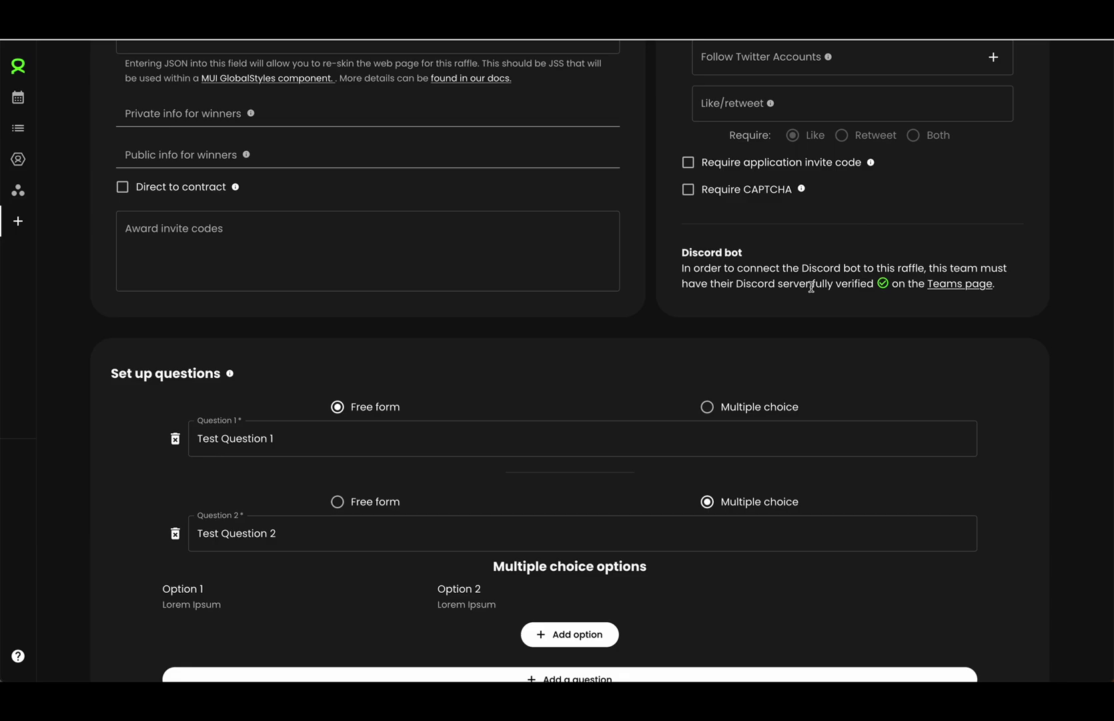
{"action": "scroll", "coordinate": [812, 318], "scroll_direction": "up", "scroll_amount": 6}
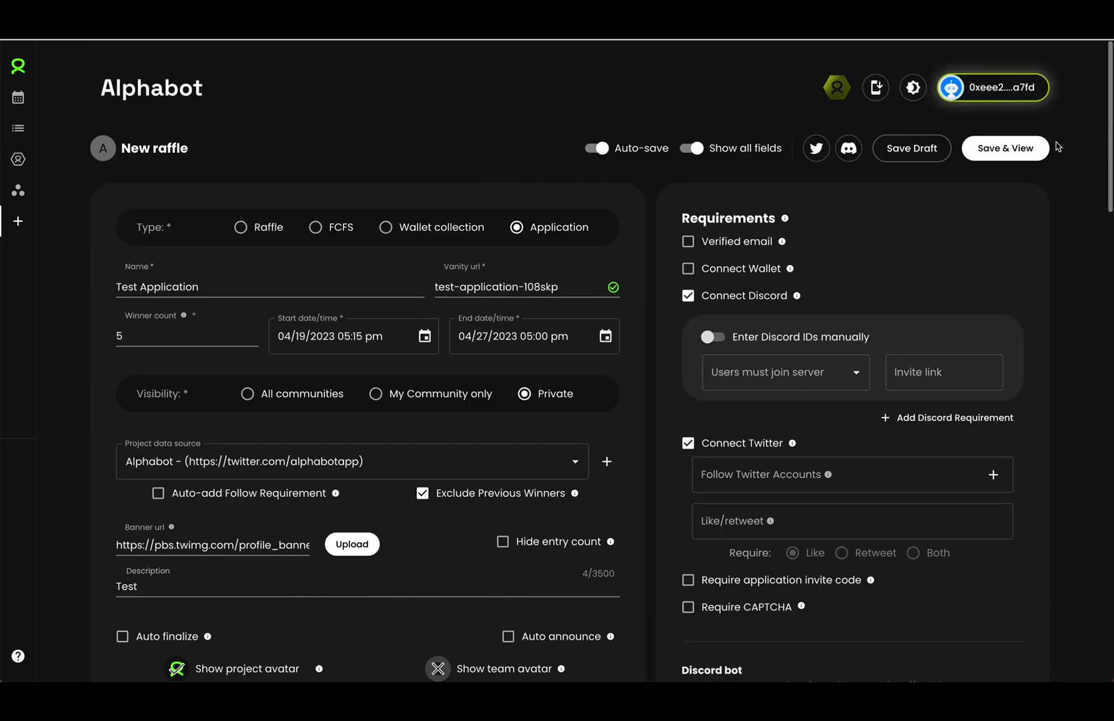
Step: Save the Test Application and view its live raffle page
{"action": "left_click", "coordinate": [999, 155]}
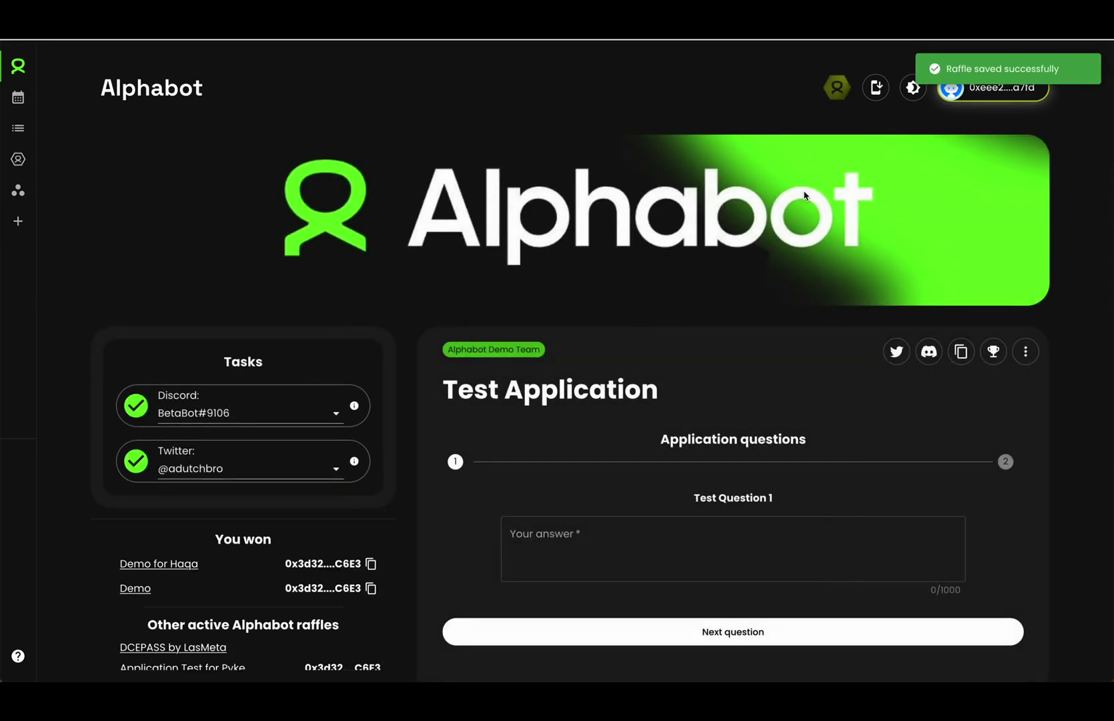
{"action": "scroll", "coordinate": [718, 345], "scroll_direction": "down", "scroll_amount": 5}
{"action": "scroll", "coordinate": [718, 345], "scroll_direction": "up", "scroll_amount": 3}
{"action": "scroll", "coordinate": [717, 345], "scroll_direction": "down", "scroll_amount": 1}
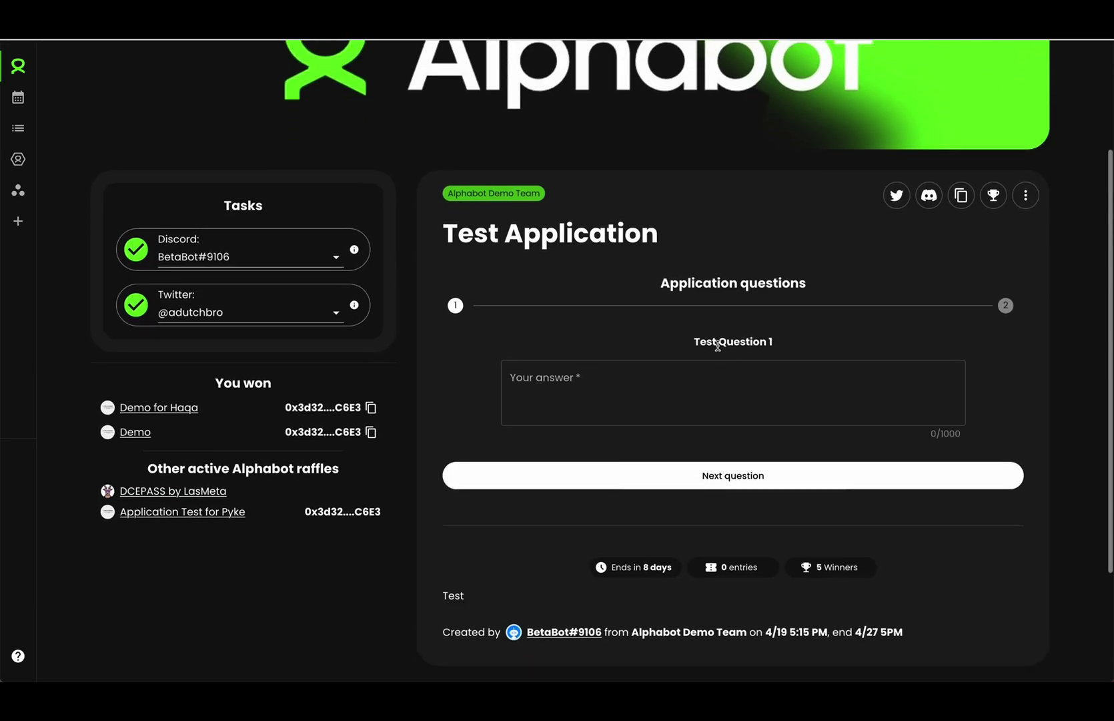
{"action": "scroll", "coordinate": [731, 355], "scroll_direction": "up", "scroll_amount": 3}
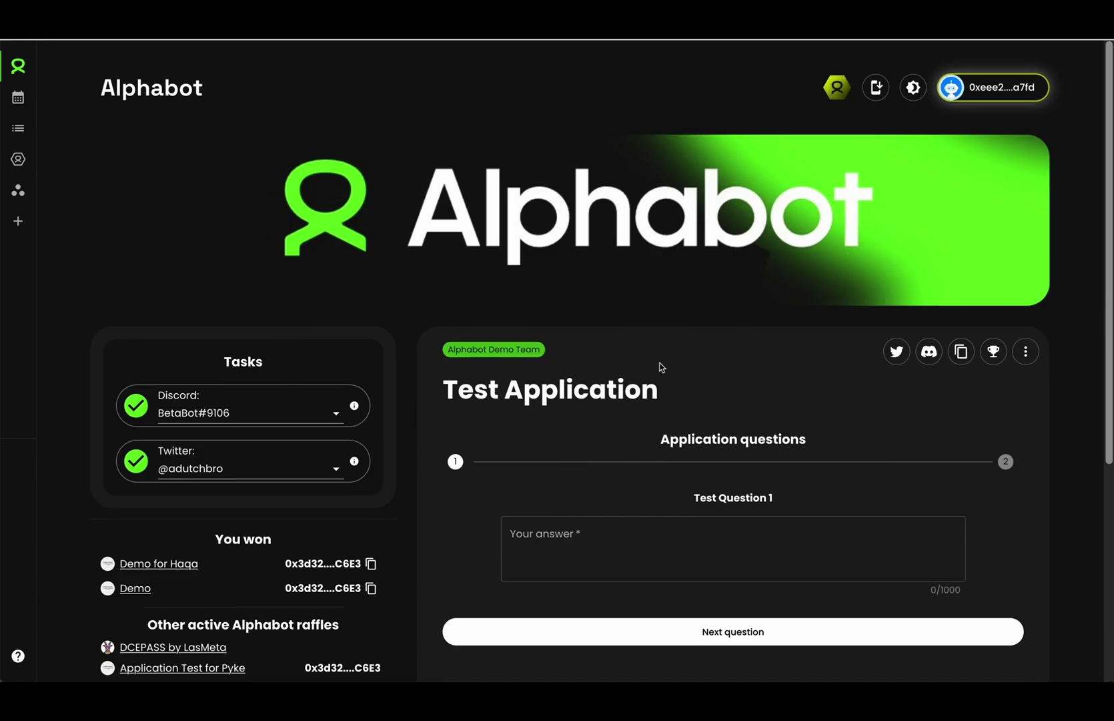
{"action": "scroll", "coordinate": [643, 463], "scroll_direction": "down", "scroll_amount": 2}
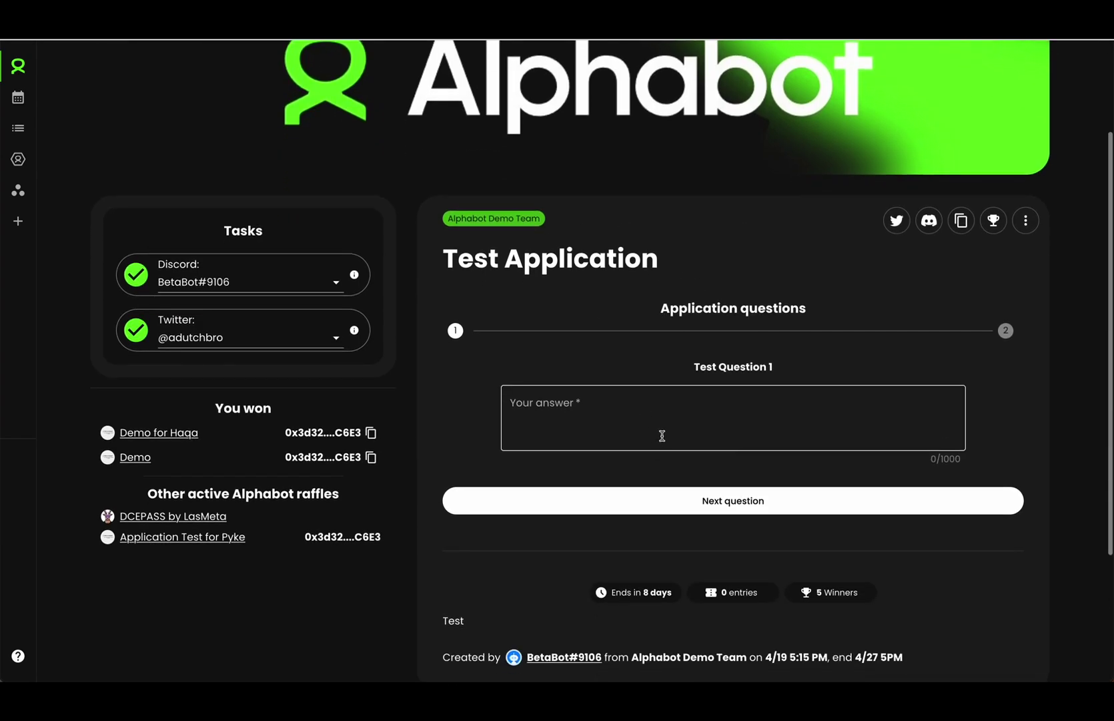
Step: Submit an entry answering 'Test' to question 1 and Option 1 to question 2
{"action": "left_click", "coordinate": [661, 435]}
{"action": "type", "text": "Test"}
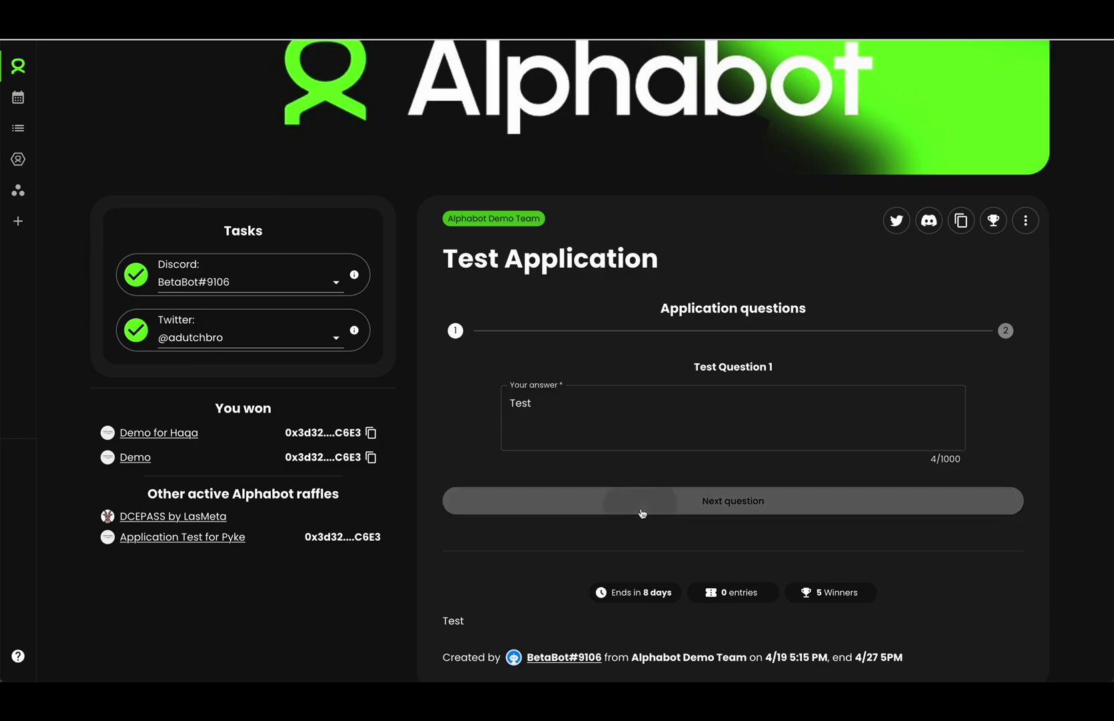
{"action": "left_click", "coordinate": [640, 504]}
{"action": "left_click", "coordinate": [540, 393]}
{"action": "left_click", "coordinate": [639, 506]}
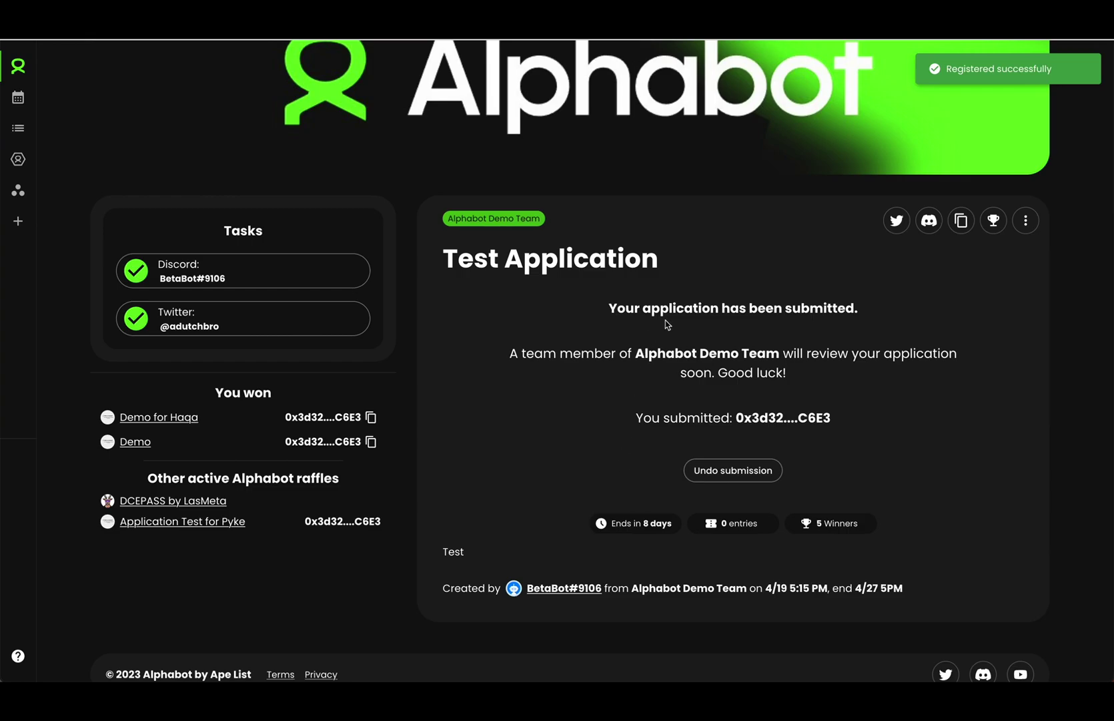
Step: Open the Test Application's entries list from the raffle card's trophy icon
{"action": "triple_click", "coordinate": [682, 309]}
{"action": "left_click", "coordinate": [694, 311]}
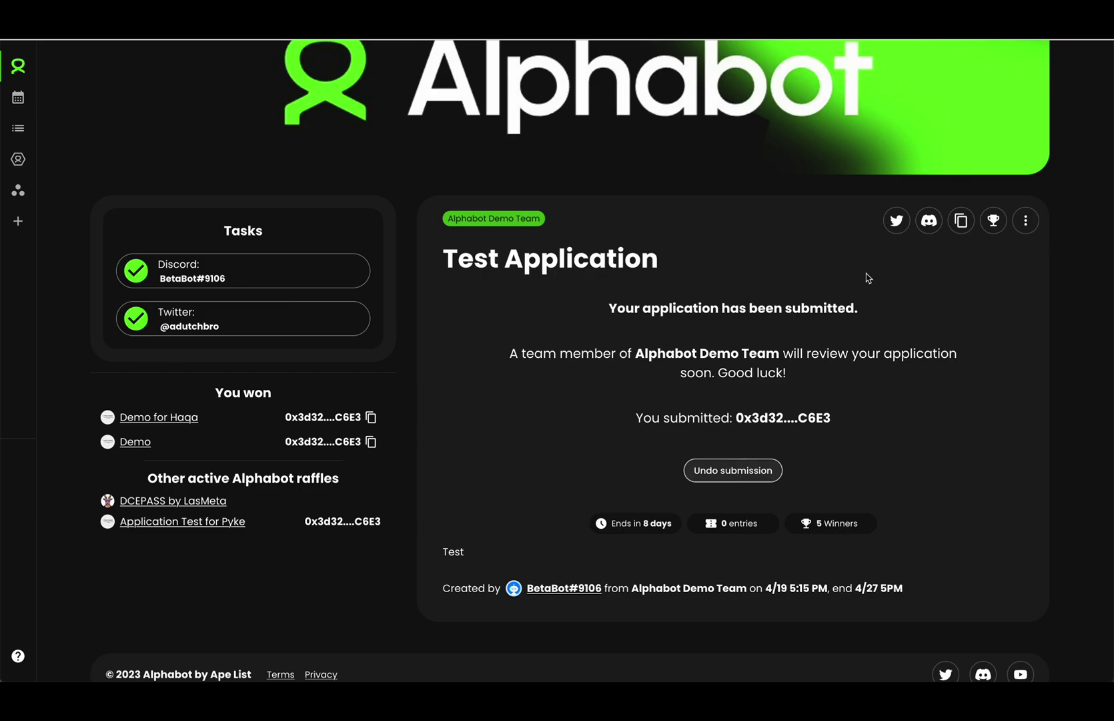
{"action": "left_click", "coordinate": [993, 218]}
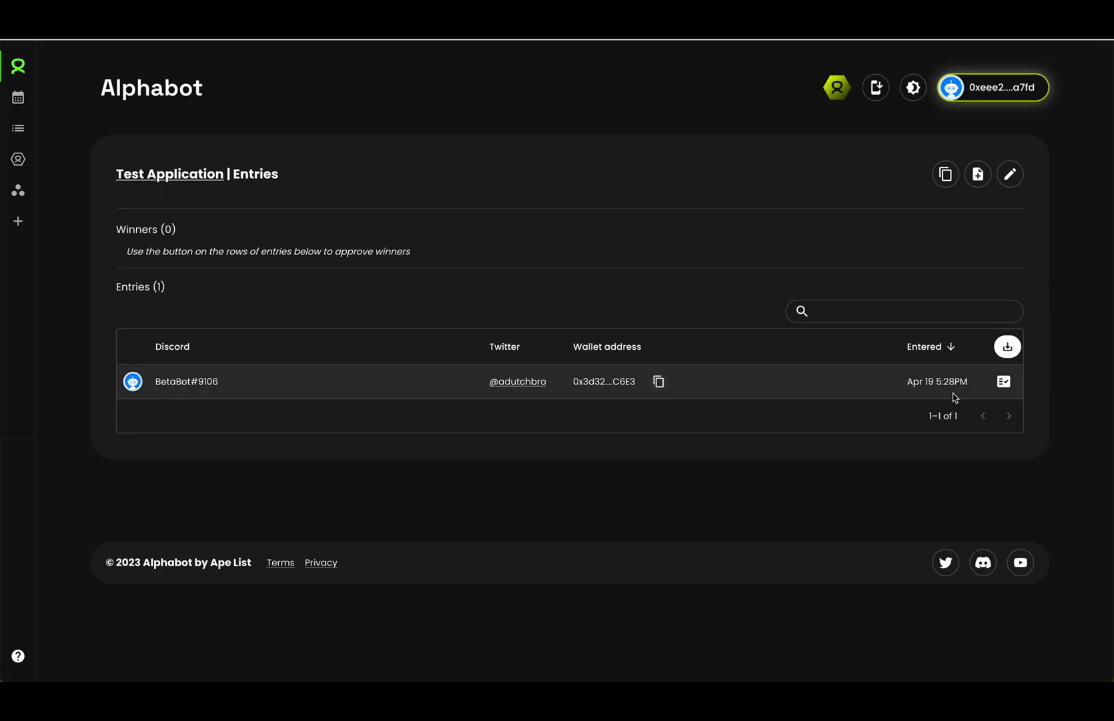
Step: Review the submitted answers, 'Test' and 'Option 1 - Lorem Ipsum'
{"action": "left_click", "coordinate": [1013, 376]}
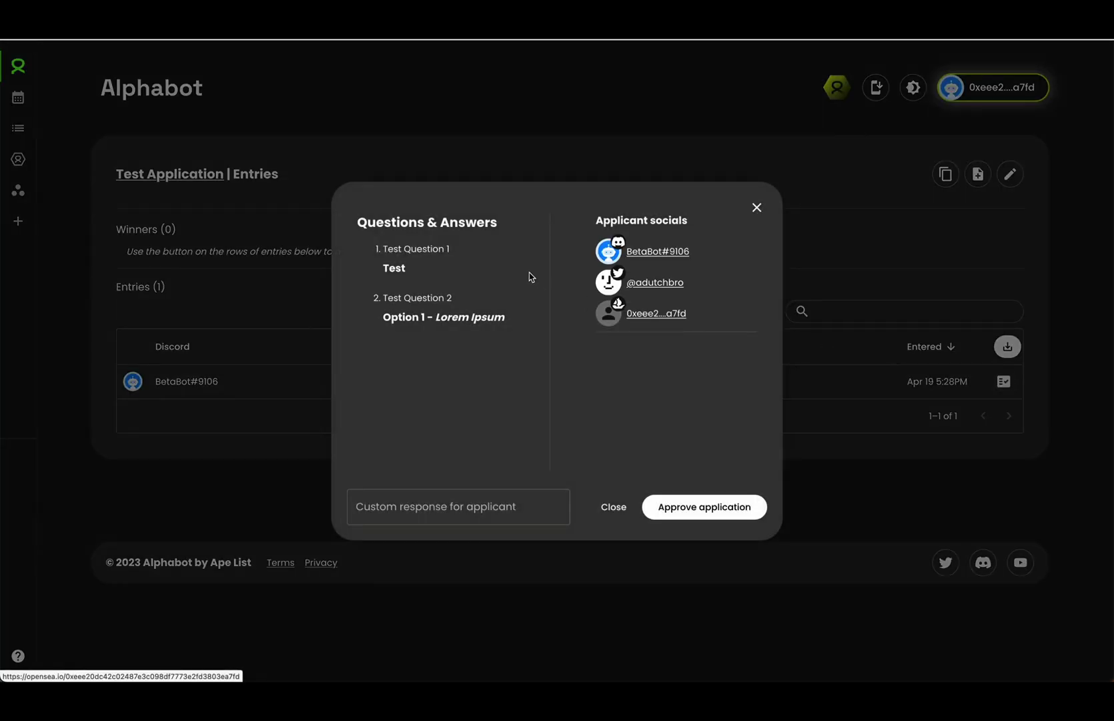
{"action": "triple_click", "coordinate": [389, 248]}
{"action": "double_click", "coordinate": [390, 270]}
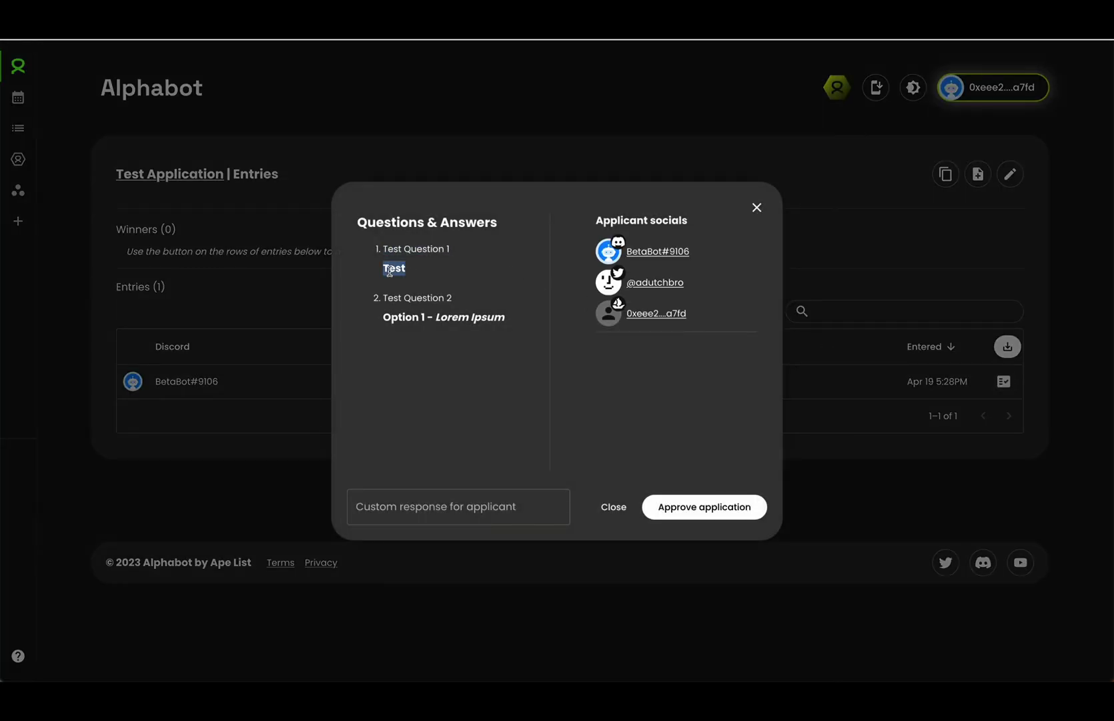
{"action": "left_click", "coordinate": [423, 314]}
{"action": "double_click", "coordinate": [424, 316]}
{"action": "triple_click", "coordinate": [425, 321]}
{"action": "left_click", "coordinate": [452, 317]}
{"action": "left_click_drag", "start_coordinate": [425, 318], "coordinate": [531, 321]}
{"action": "left_click", "coordinate": [484, 312]}
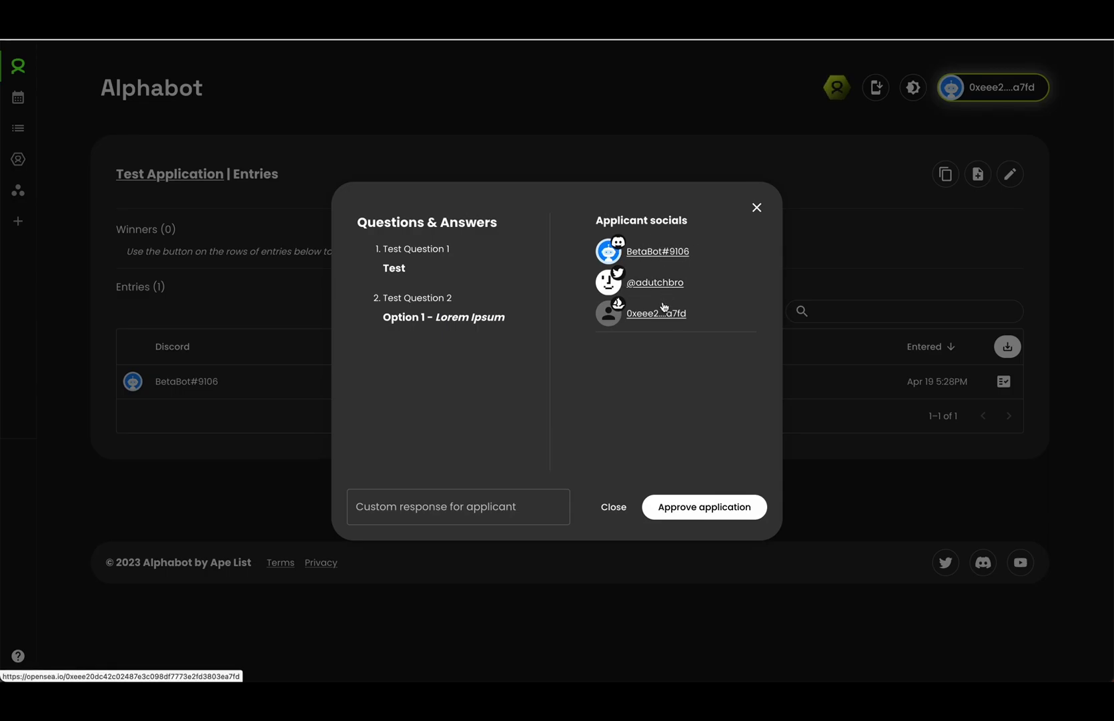
Step: Approve the entry with the custom response 'Well done' and view the Test Application page
{"action": "left_click", "coordinate": [469, 511]}
{"action": "left_click", "coordinate": [695, 536]}
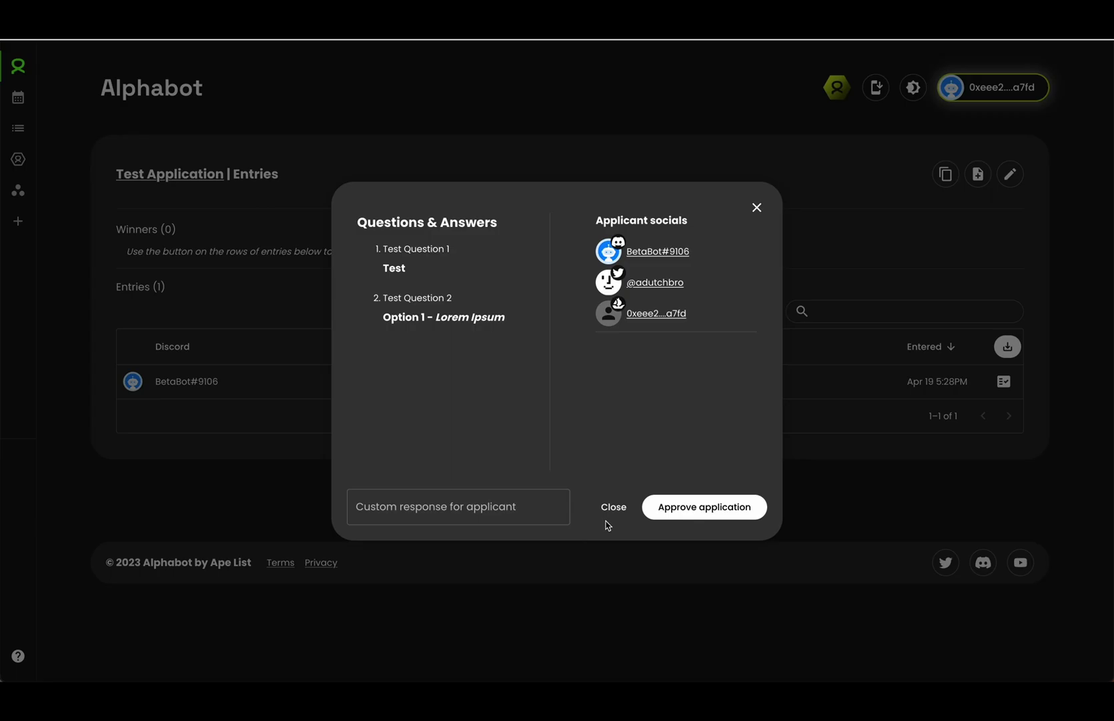
{"action": "left_click", "coordinate": [484, 518]}
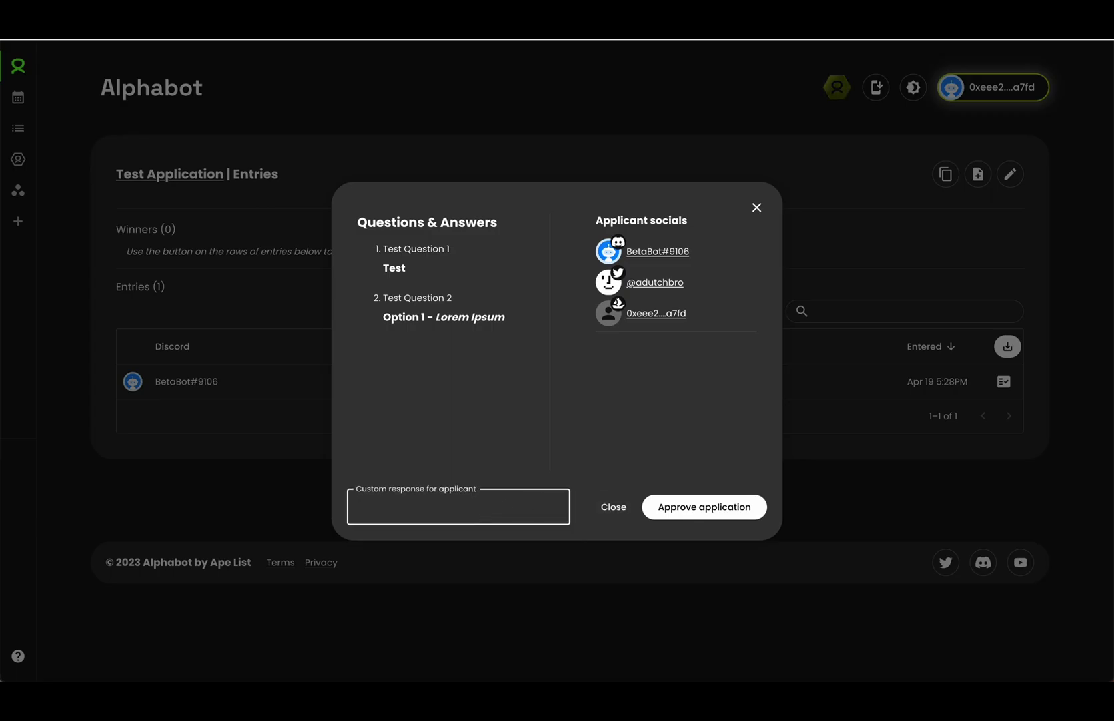
{"action": "type", "text": "QW"}
{"action": "key", "text": "BackSpace"}
{"action": "key", "text": "BackSpace"}
{"action": "type", "text": "Well done"}
{"action": "left_click", "coordinate": [672, 392]}
{"action": "left_click", "coordinate": [706, 518]}
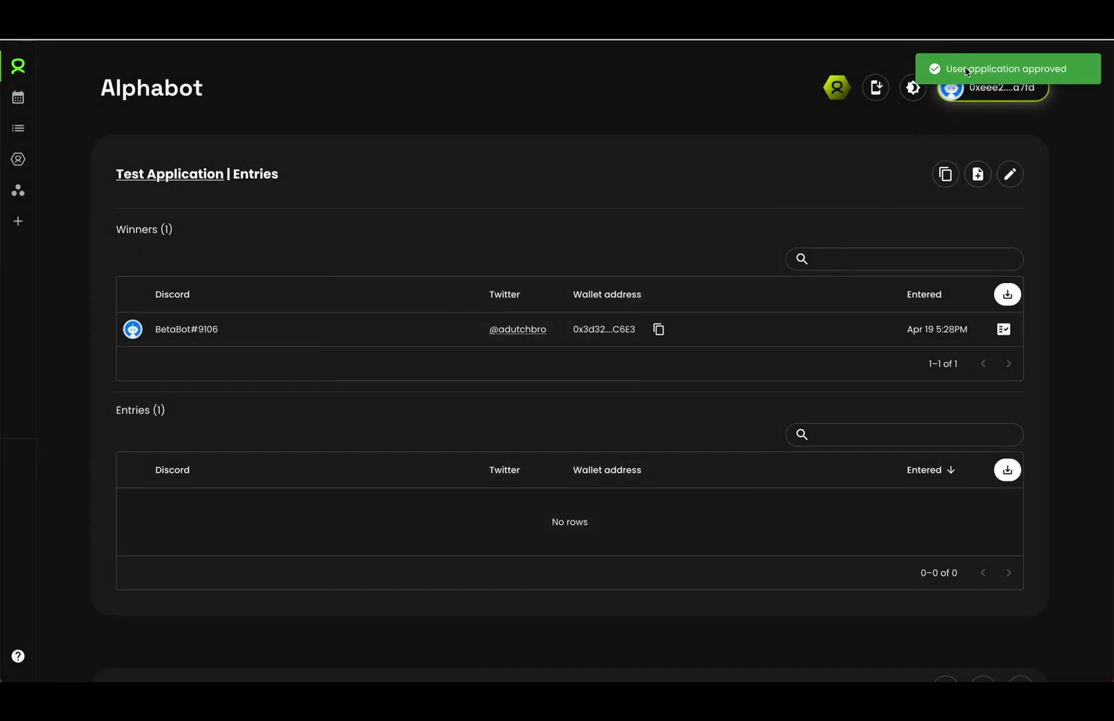
{"action": "left_click", "coordinate": [203, 179]}
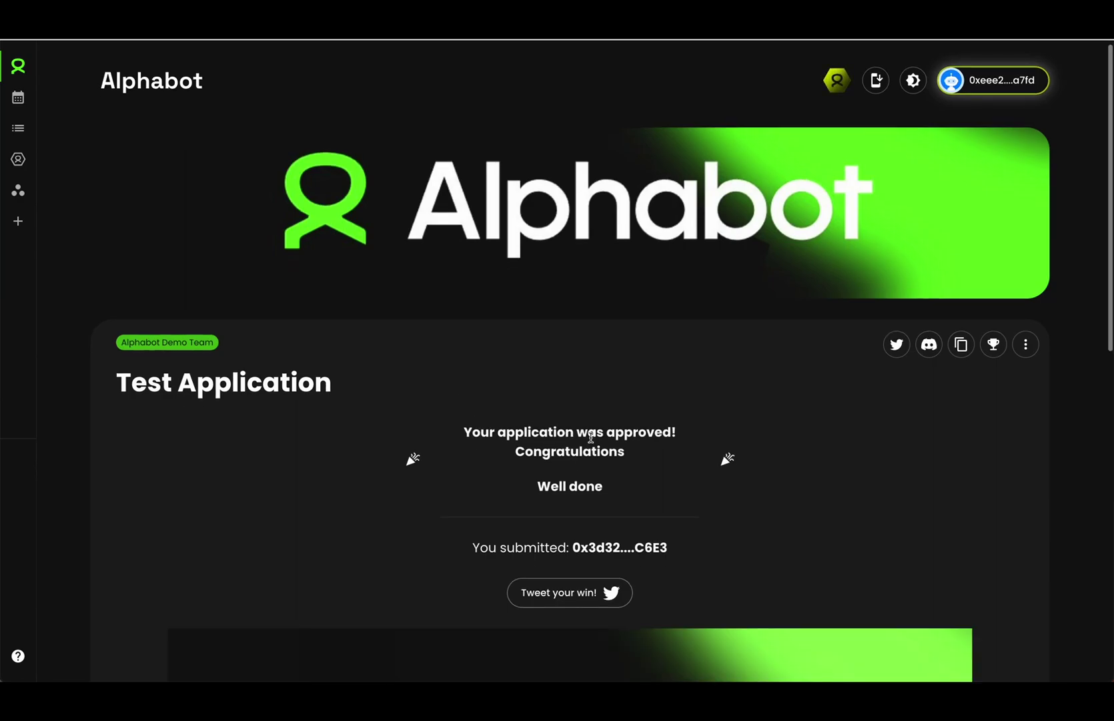
{"action": "triple_click", "coordinate": [559, 479]}
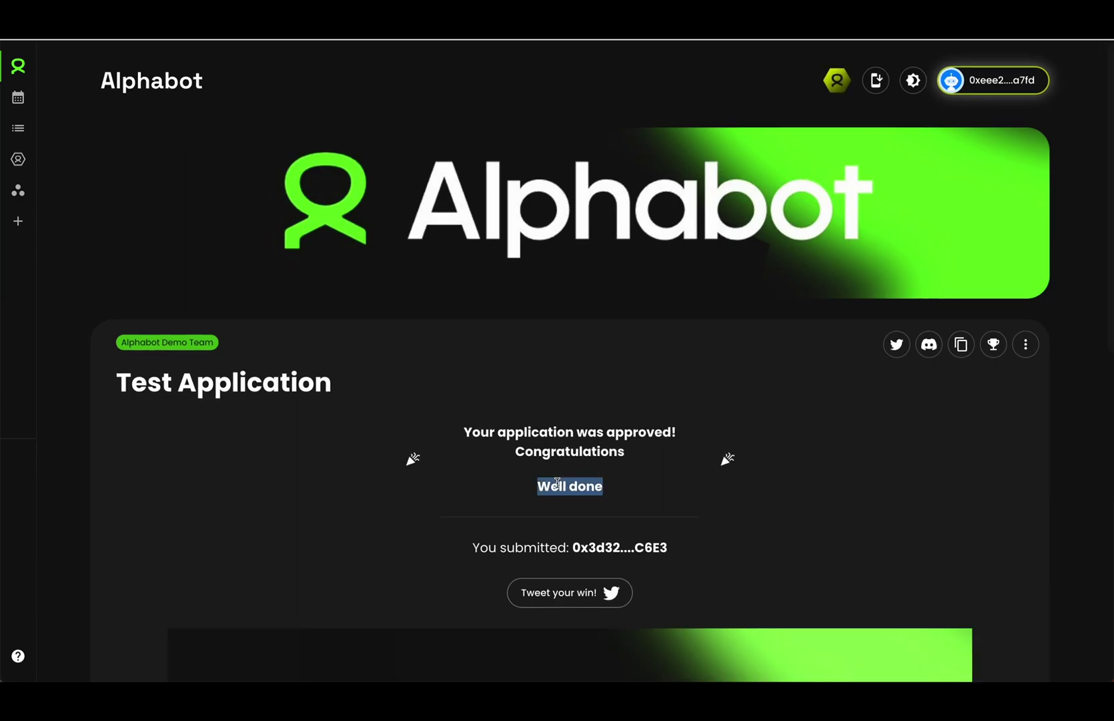
{"action": "left_click_drag", "start_coordinate": [633, 463], "coordinate": [481, 434]}
{"action": "triple_click", "coordinate": [569, 489]}
{"action": "scroll", "coordinate": [569, 492], "scroll_direction": "down", "scroll_amount": 1}
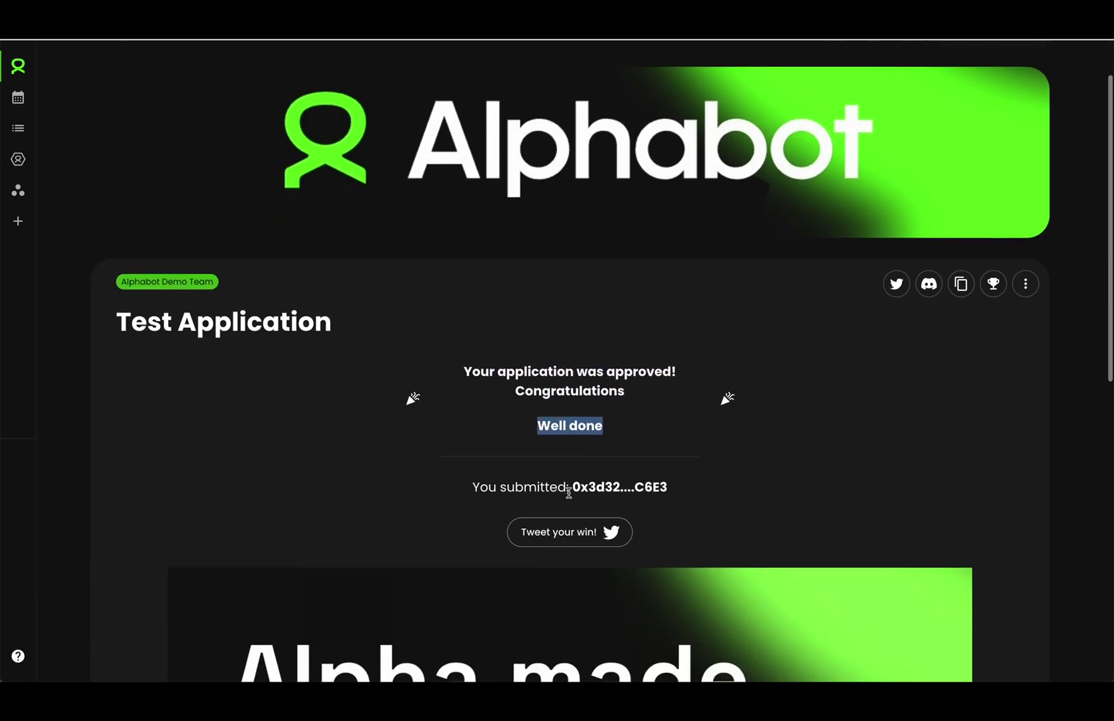
{"action": "scroll", "coordinate": [570, 497], "scroll_direction": "down", "scroll_amount": 4}
{"action": "triple_click", "coordinate": [578, 187]}
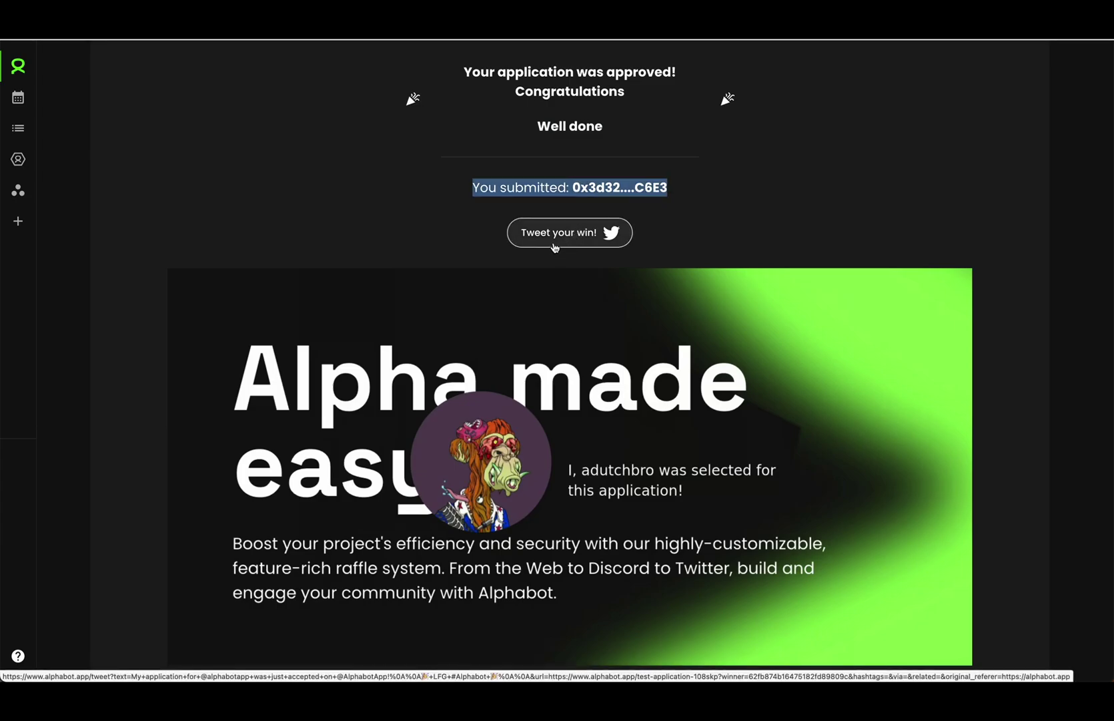
{"action": "scroll", "coordinate": [554, 246], "scroll_direction": "down", "scroll_amount": 1}
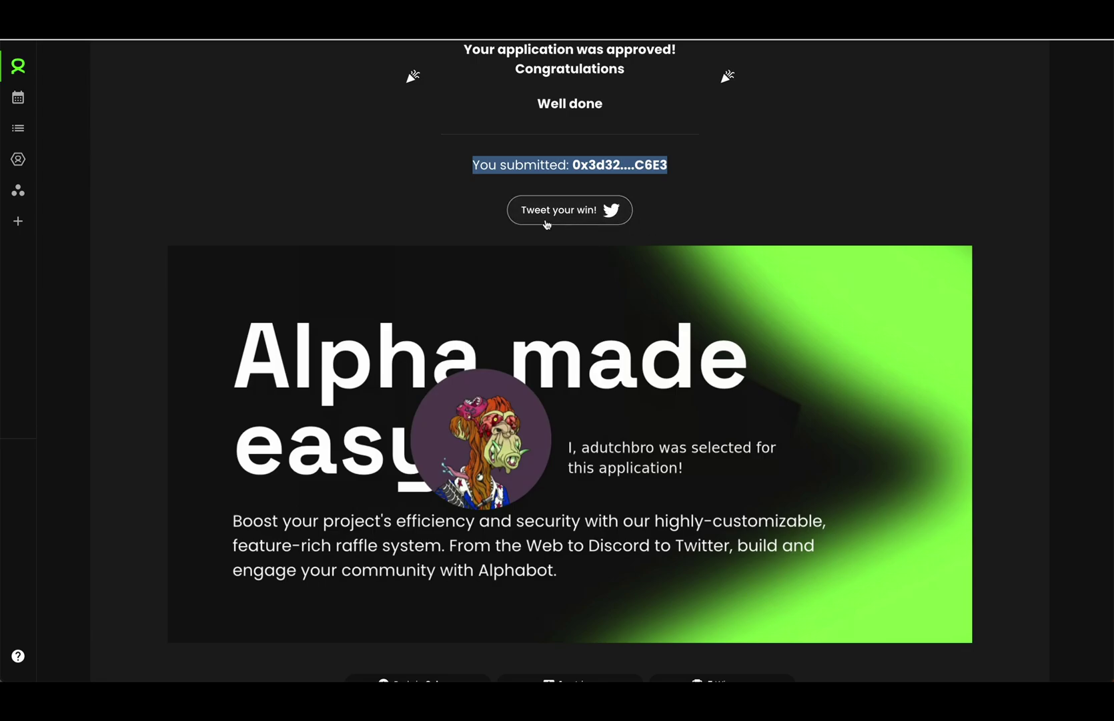
{"action": "scroll", "coordinate": [546, 223], "scroll_direction": "down", "scroll_amount": 1}
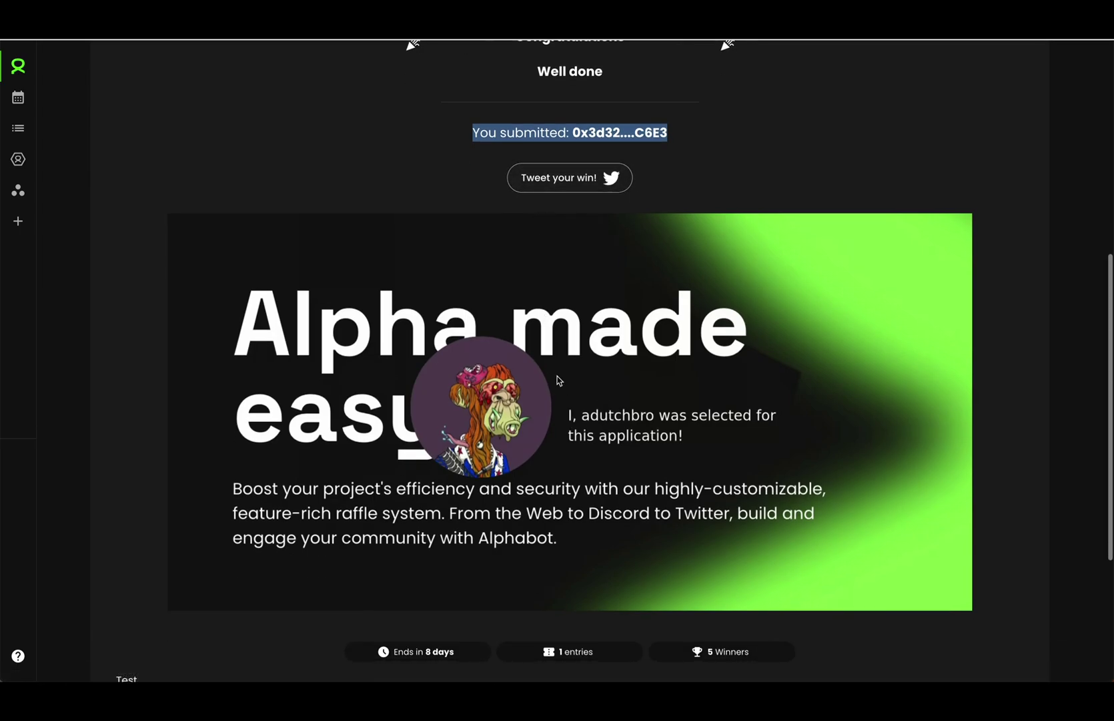
{"action": "scroll", "coordinate": [607, 264], "scroll_direction": "down", "scroll_amount": 2}
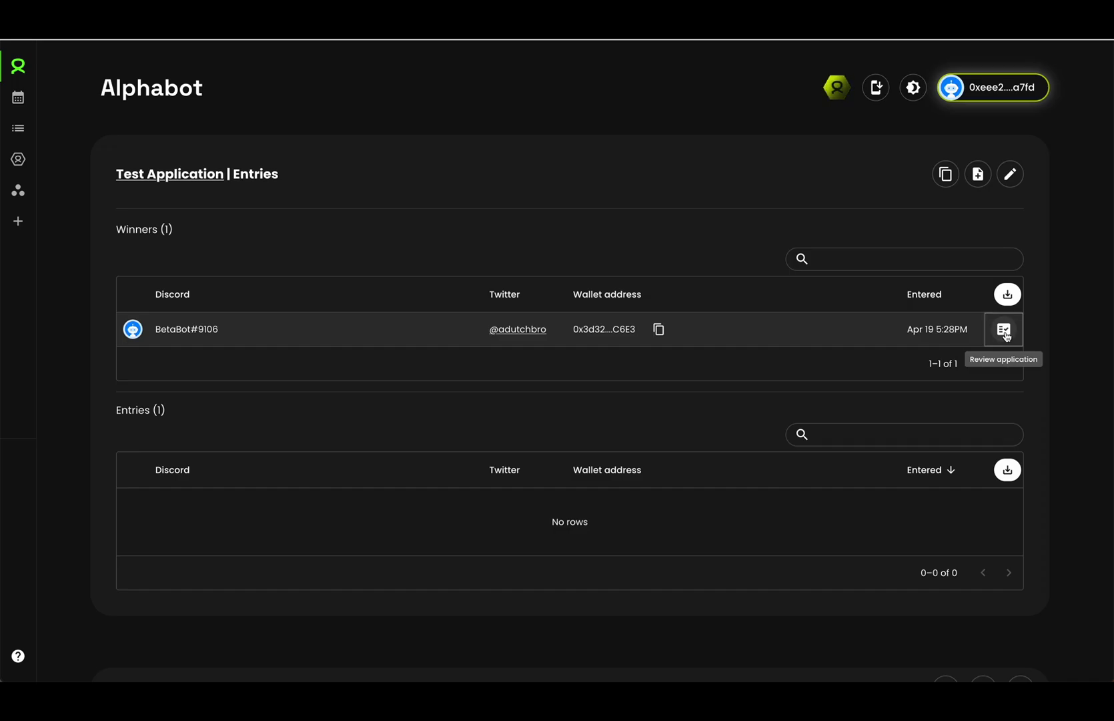
{"action": "left_click", "coordinate": [1004, 330]}
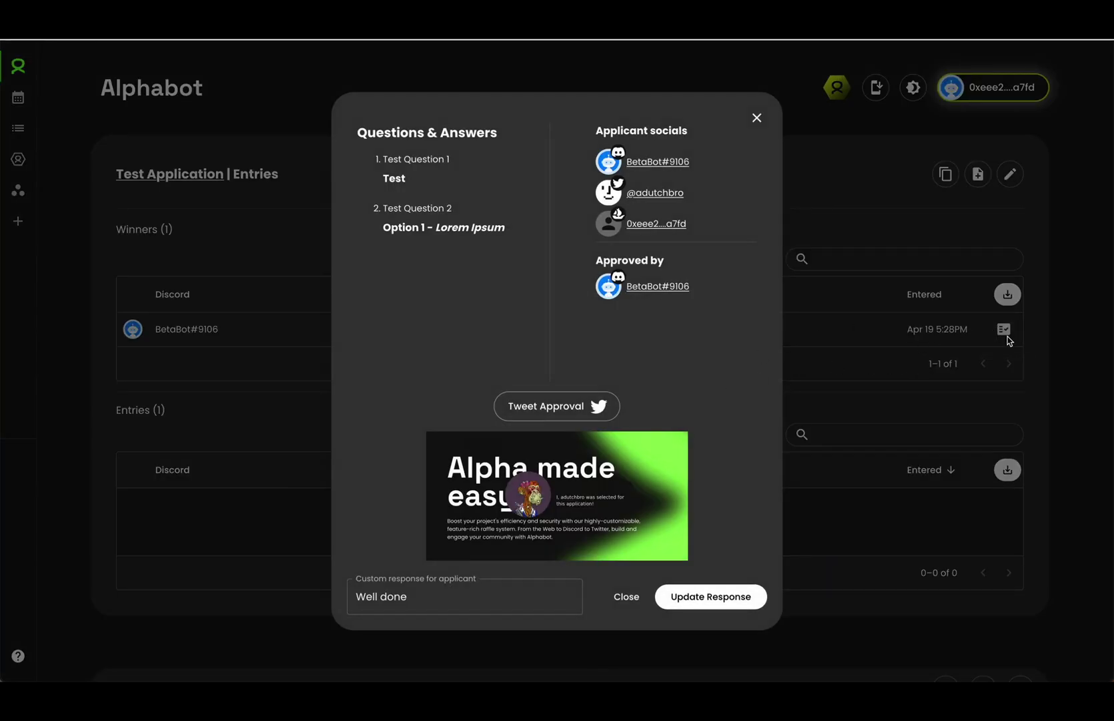
Step: Close and reopen the approved winner's application review
{"action": "left_click", "coordinate": [1009, 340]}
{"action": "left_click", "coordinate": [1004, 330]}
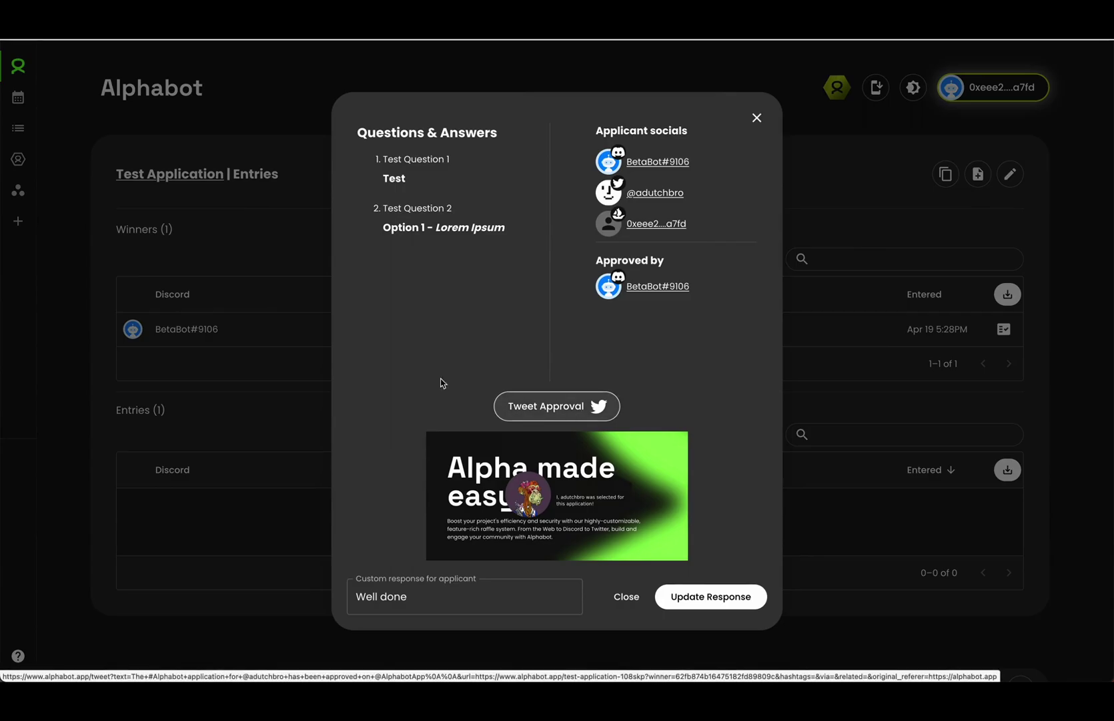